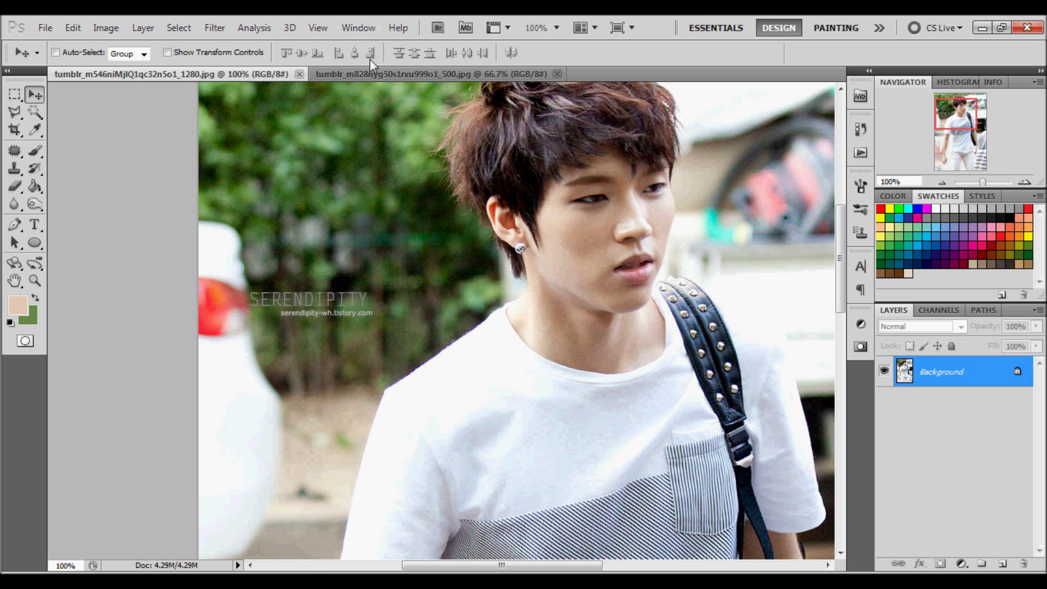
click(369, 74)
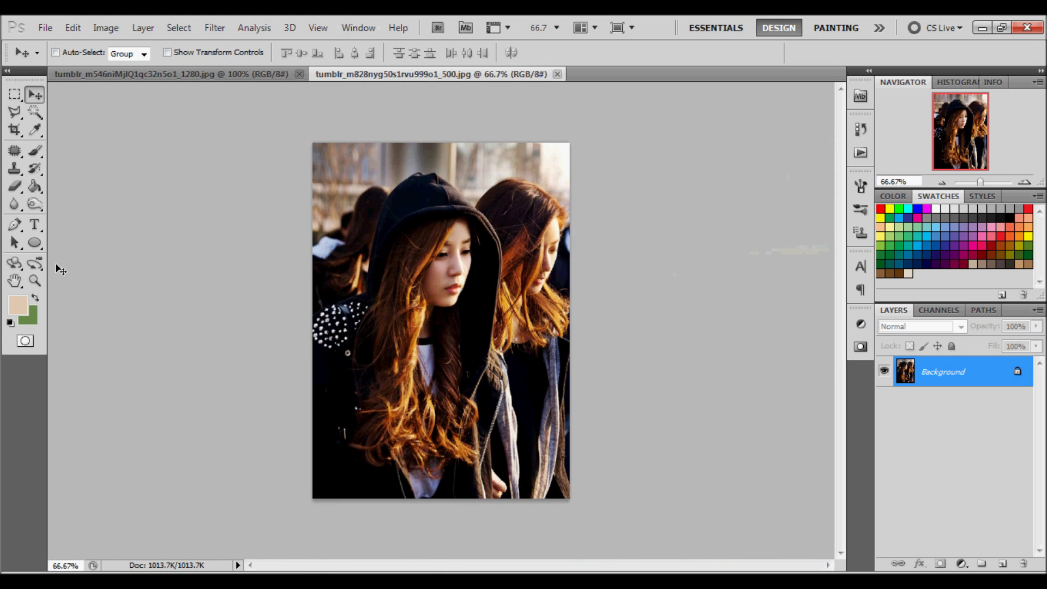
click(154, 73)
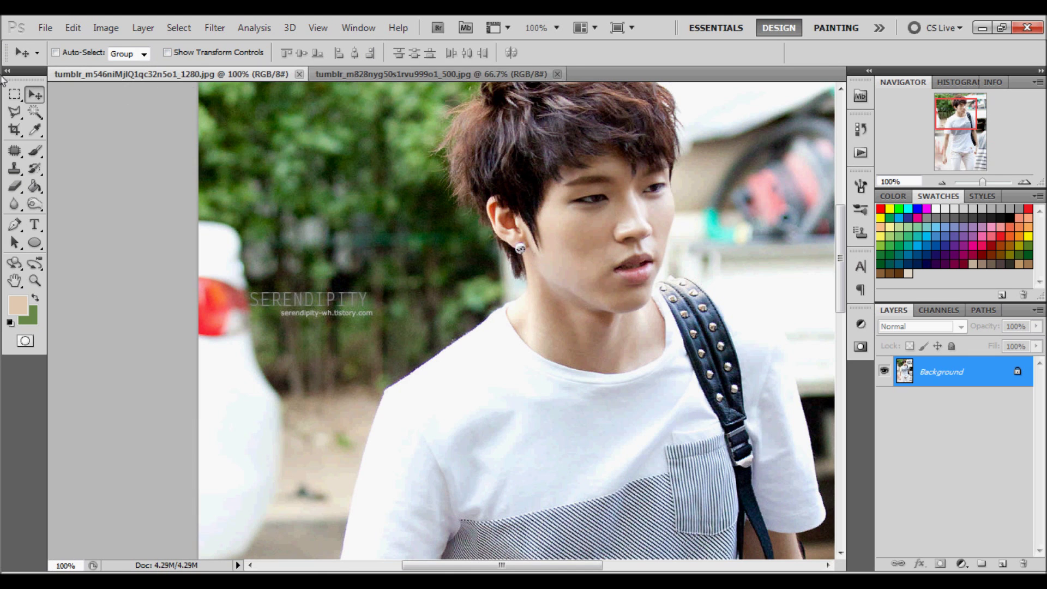
click(45, 28)
click(52, 58)
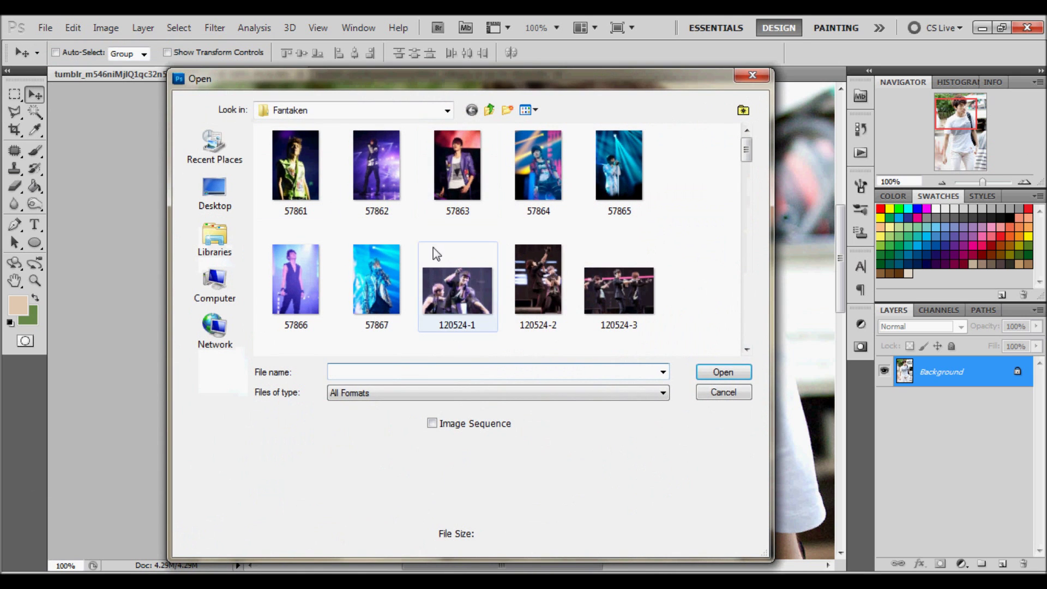
click(709, 392)
Create a new 500 by 750 pixel RGB document with a transparent background.
click(45, 28)
click(60, 44)
double_click(397, 239)
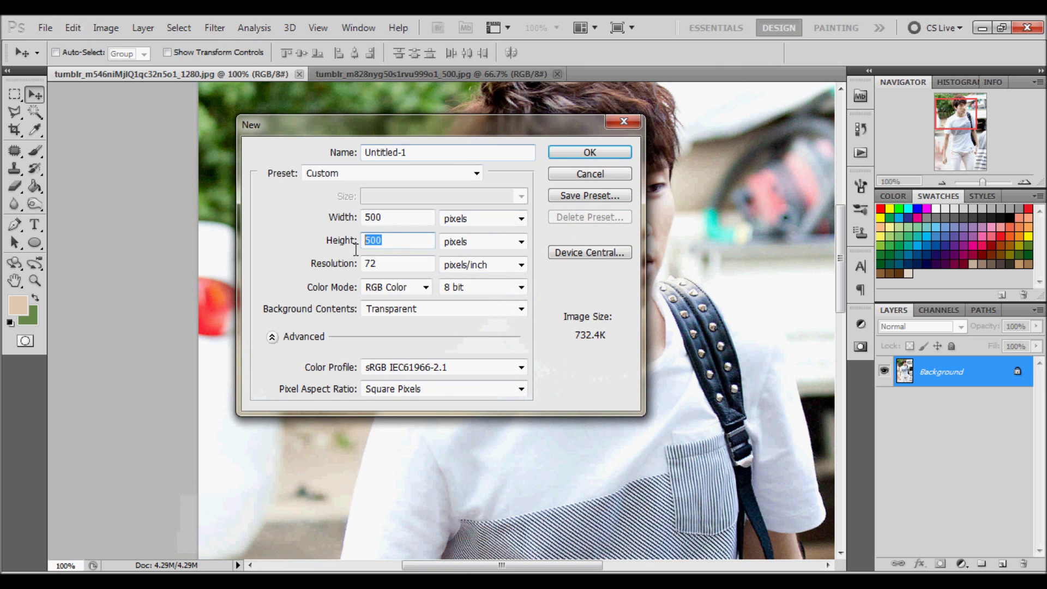
text(750)
key(Return)
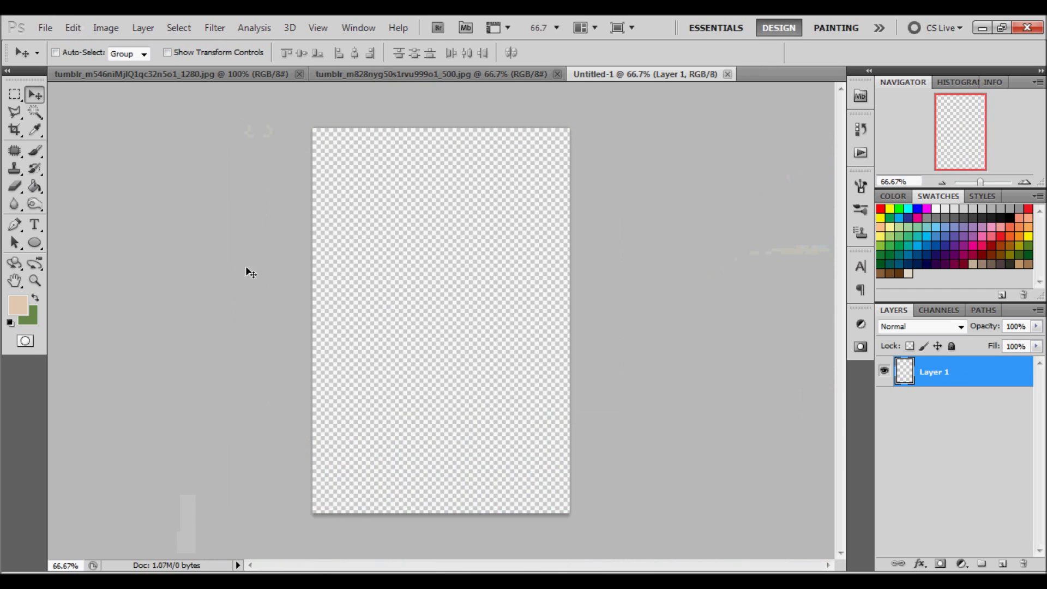
Copy the photo of the man in the white shirt into the new document and scale it down along the canvas's left side.
click(163, 74)
drag(450, 200, 339, 242)
key(ctrl+t)
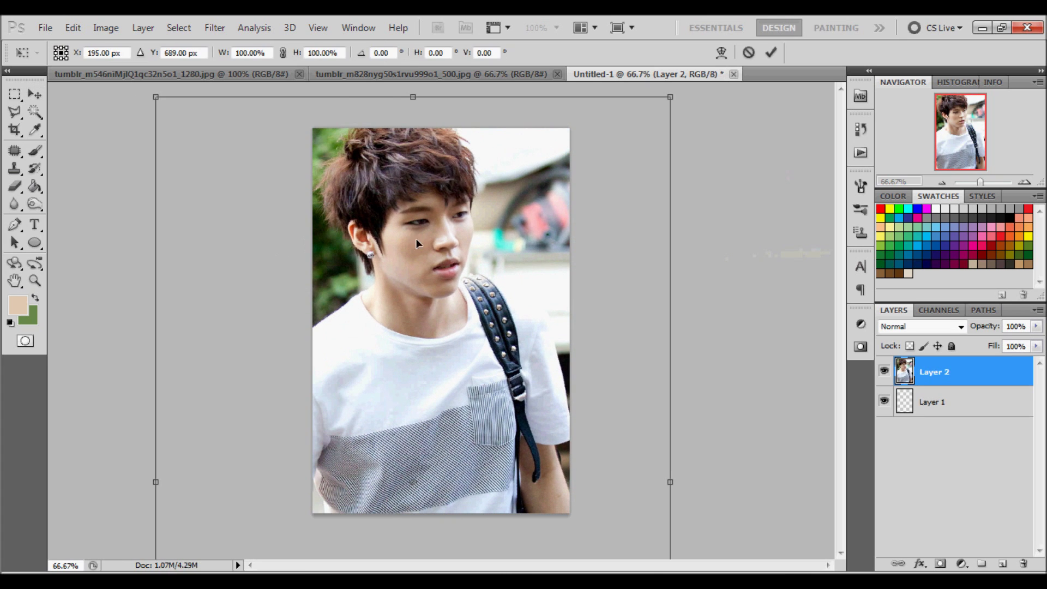
drag(291, 56, 429, 328)
drag(513, 514, 440, 411)
drag(381, 360, 423, 385)
click(770, 53)
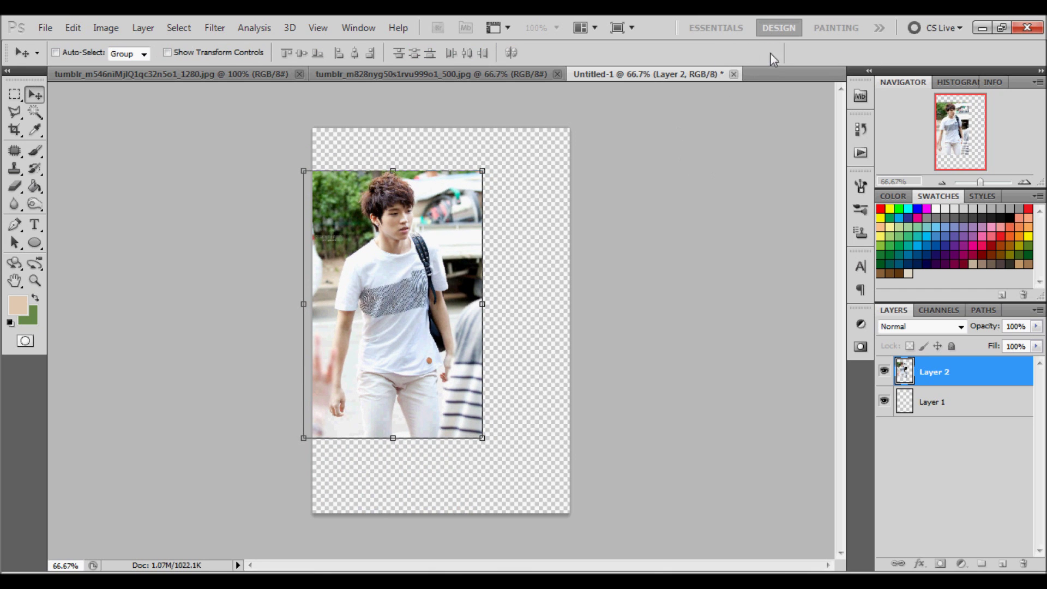
Copy the photo of the hooded woman into the new document, flip it horizontally and shift it over the man's photo.
click(503, 73)
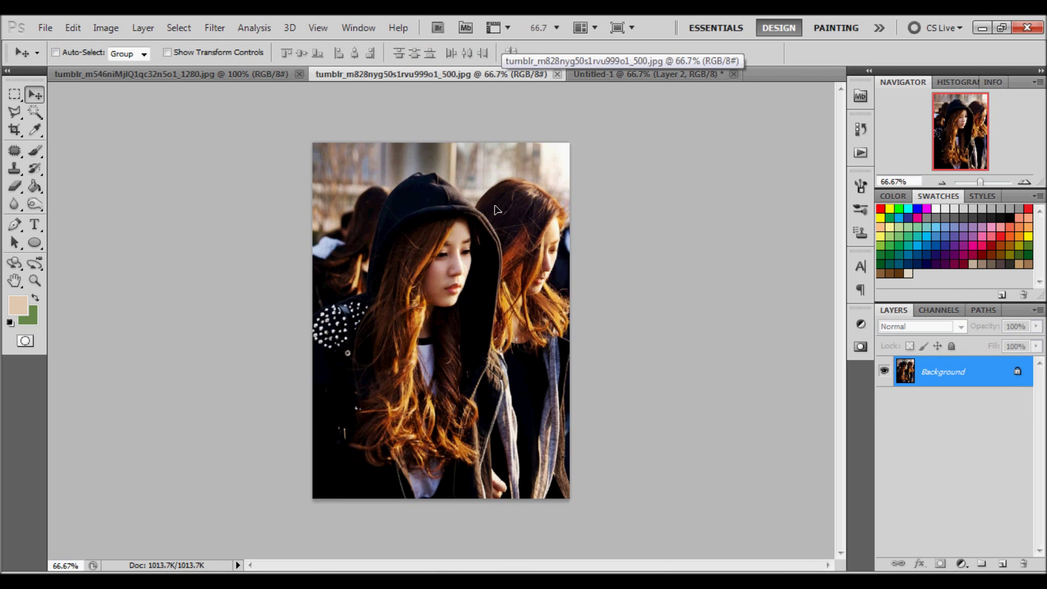
drag(653, 64, 496, 303)
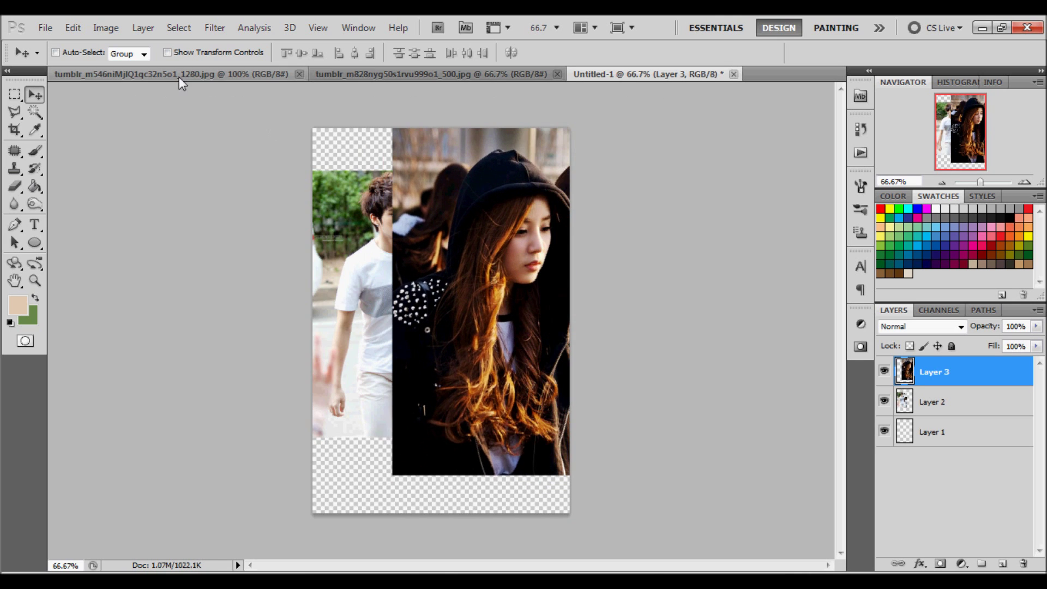
click(105, 27)
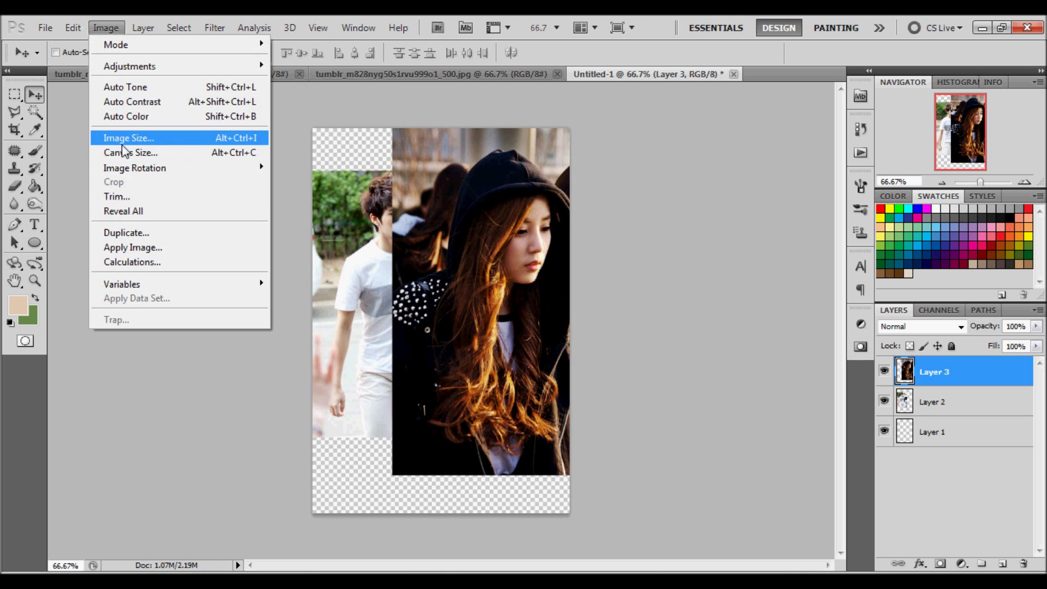
mouse_move(73, 30)
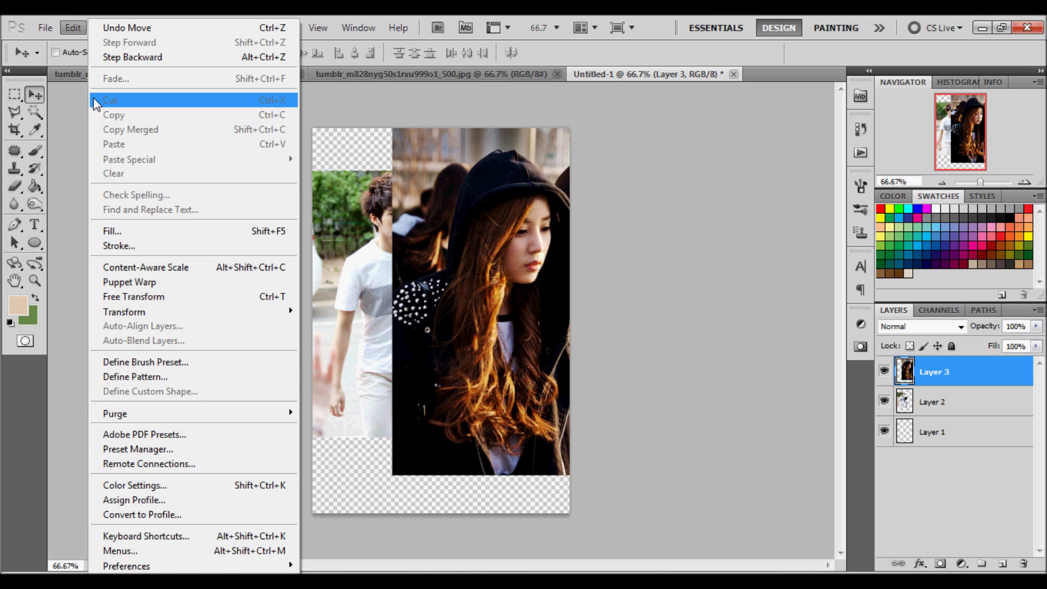
mouse_move(175, 313)
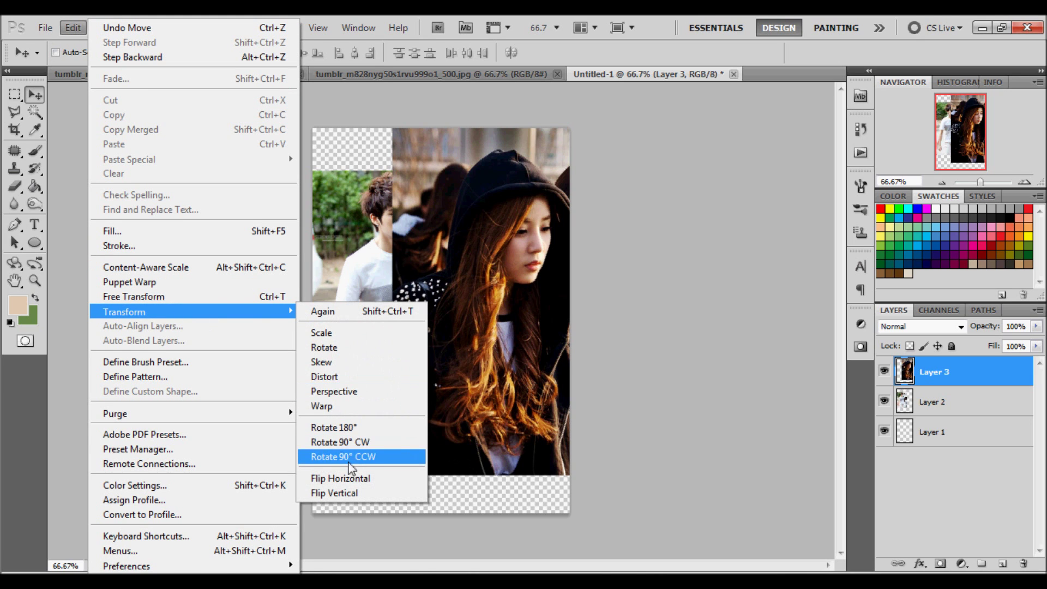
click(364, 478)
drag(501, 290, 476, 273)
Lower the opacity of the woman's photo on Layer 3 to 75%.
key(ctrl+t)
click(1035, 326)
drag(1036, 341, 1015, 341)
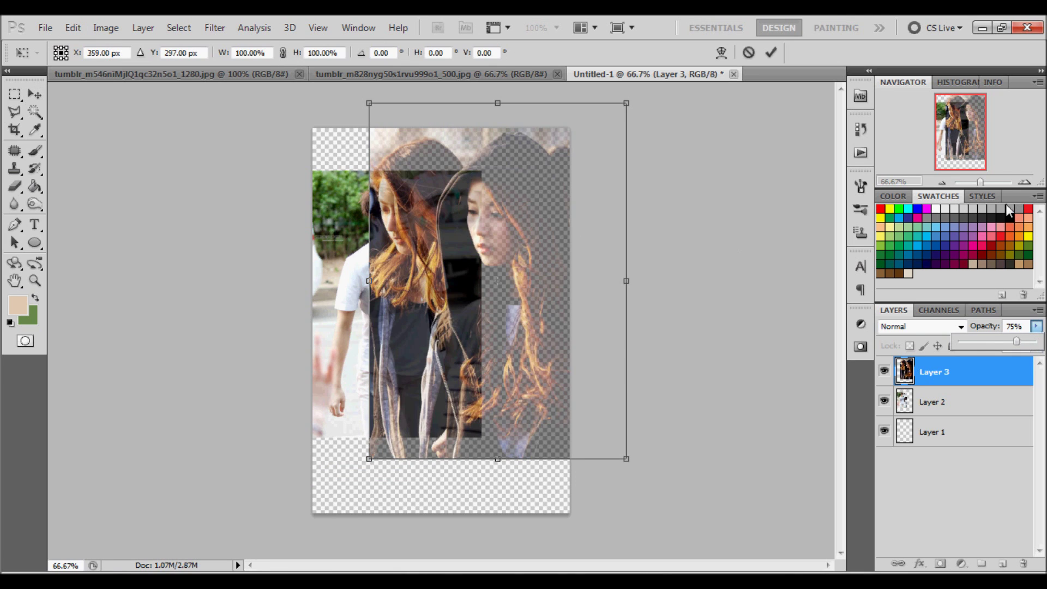
click(1024, 183)
Scale the woman's photo down proportionally to match the man's size and position her beside his shoulder.
drag(532, 243, 493, 230)
drag(669, 505, 455, 184)
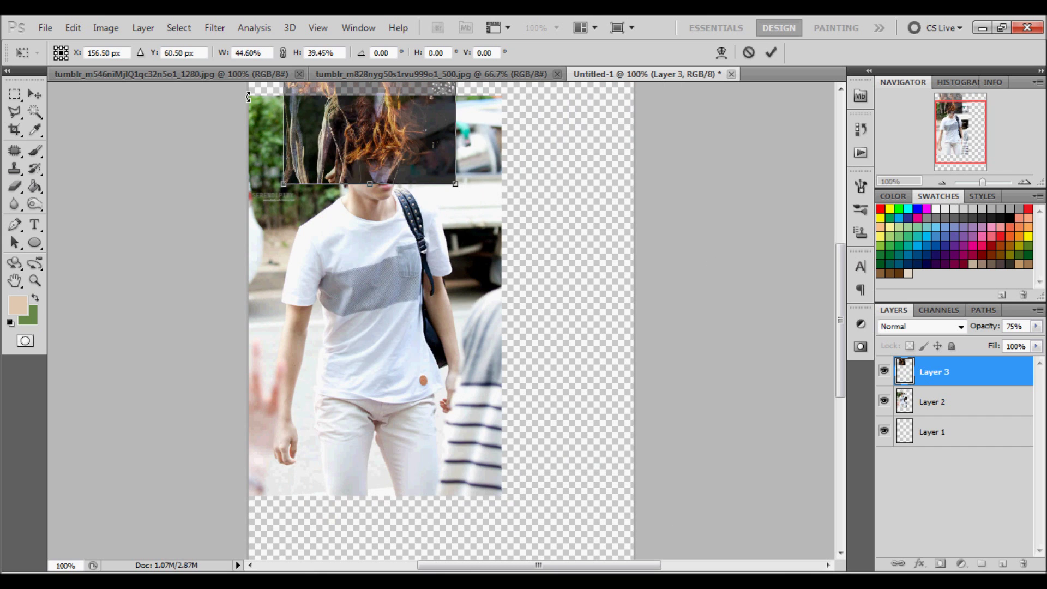
click(284, 53)
drag(399, 112, 545, 274)
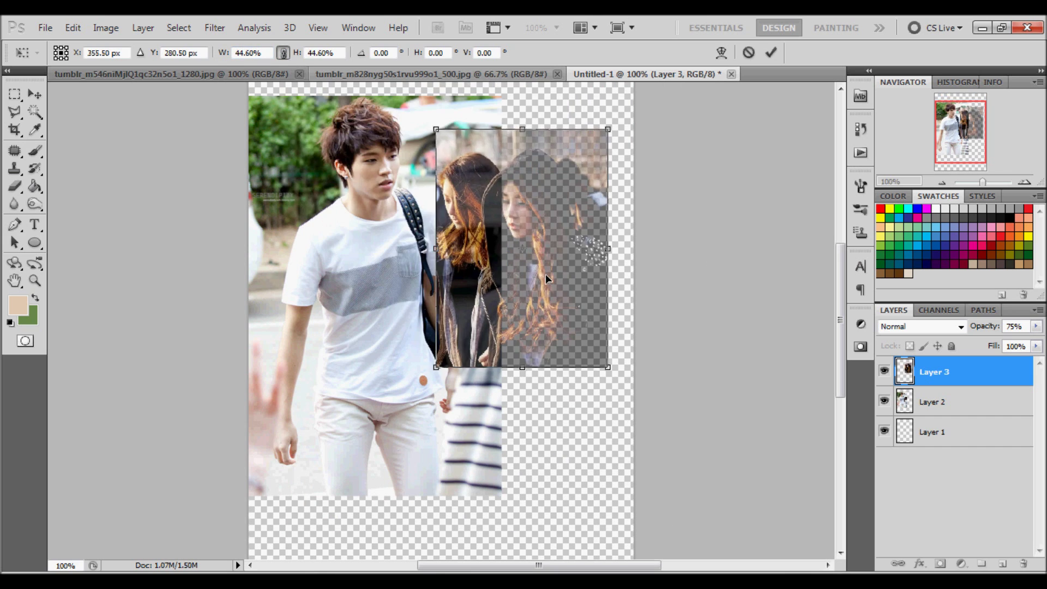
drag(429, 359, 385, 434)
drag(456, 347, 390, 292)
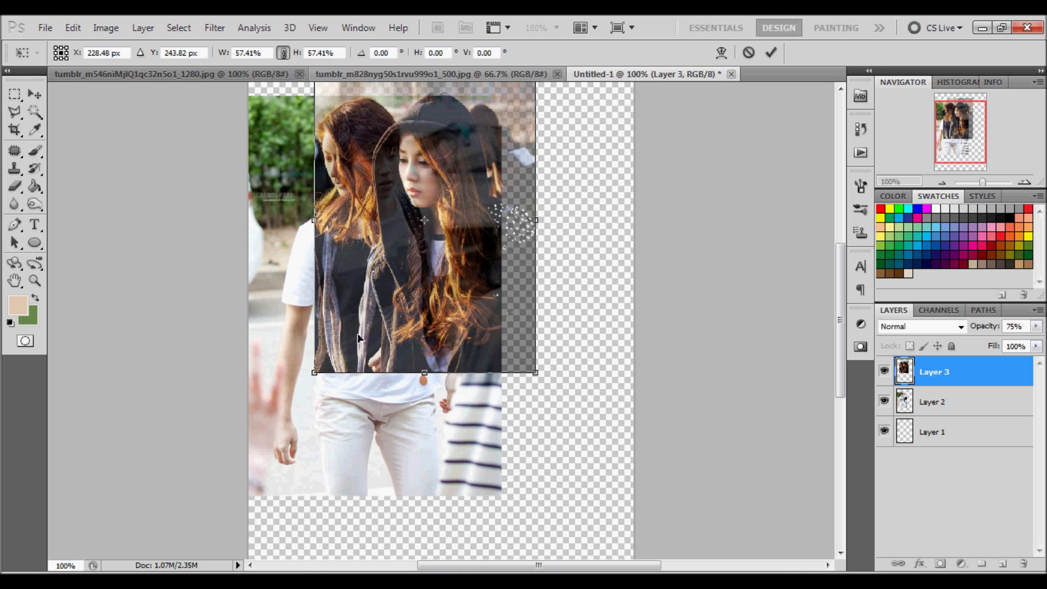
drag(323, 376, 372, 344)
click(284, 53)
drag(326, 373, 349, 343)
drag(408, 286, 435, 259)
click(770, 52)
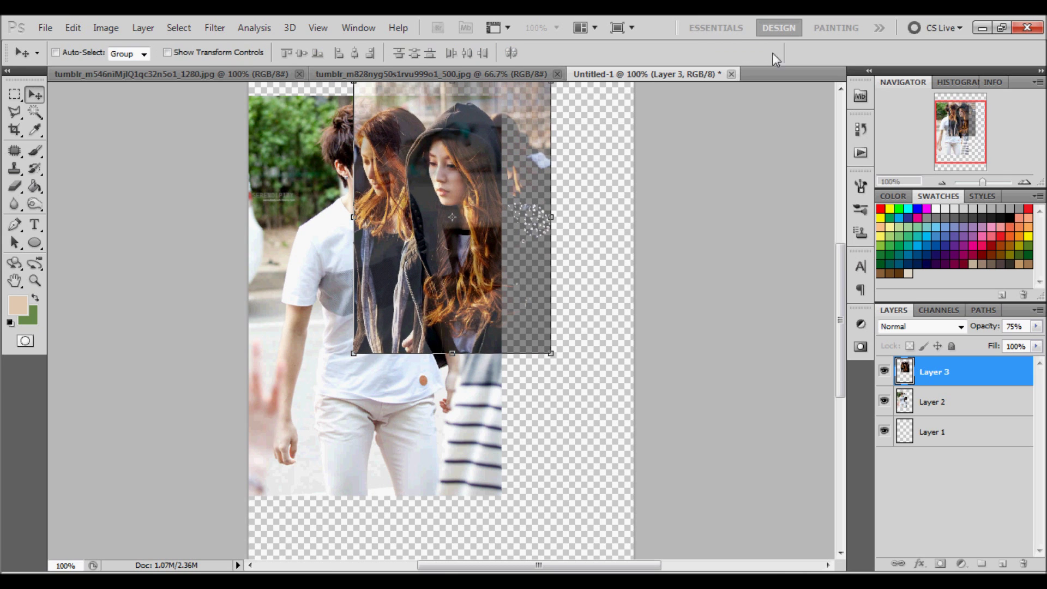
Set the opacity of the woman's photo on Layer 3 to 100%.
click(1035, 326)
drag(1017, 341, 1035, 341)
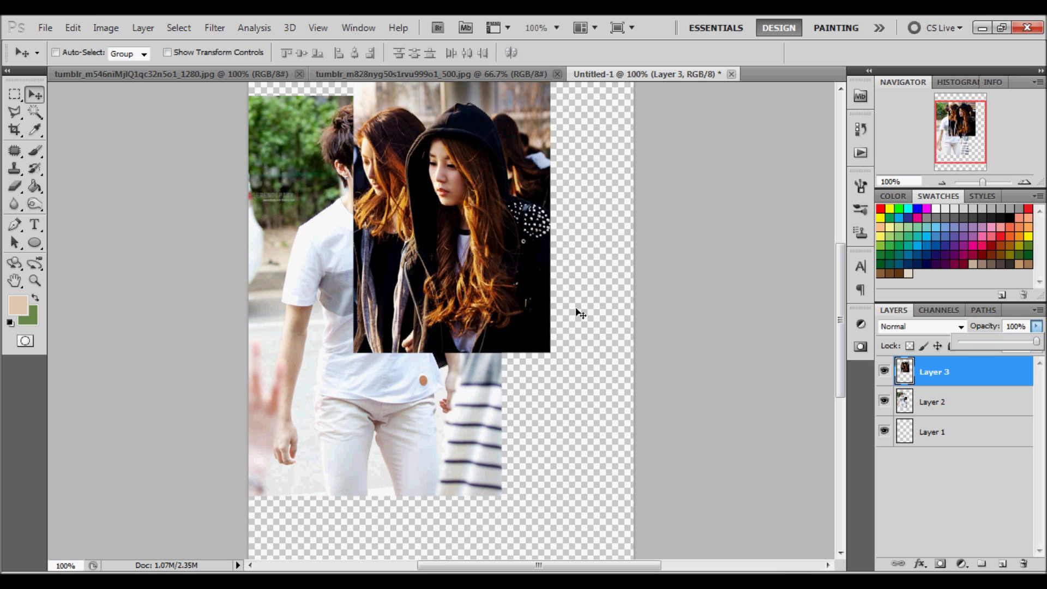
click(1024, 181)
drag(960, 148, 961, 120)
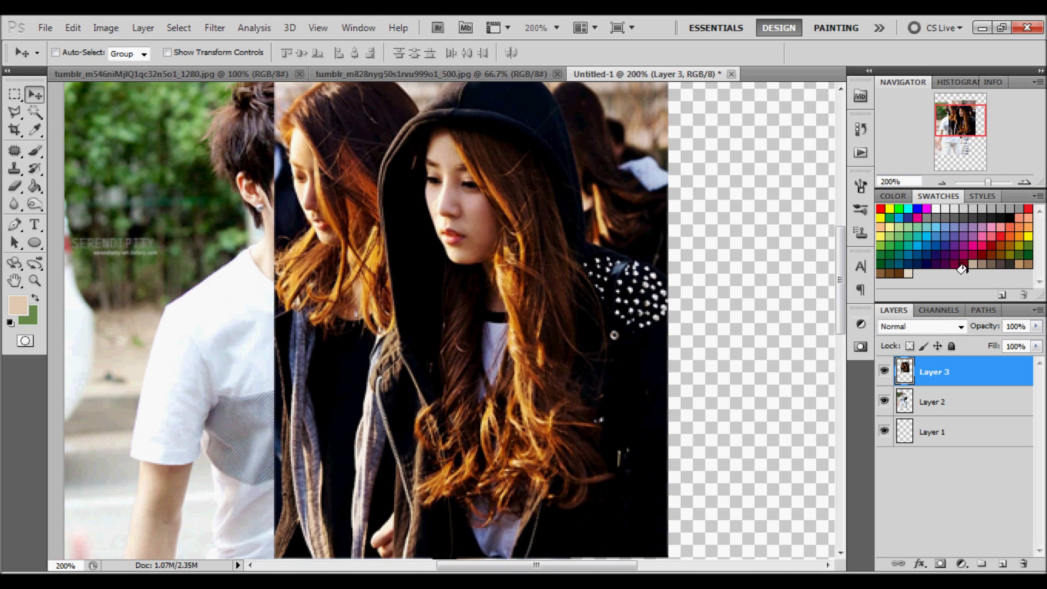
click(941, 182)
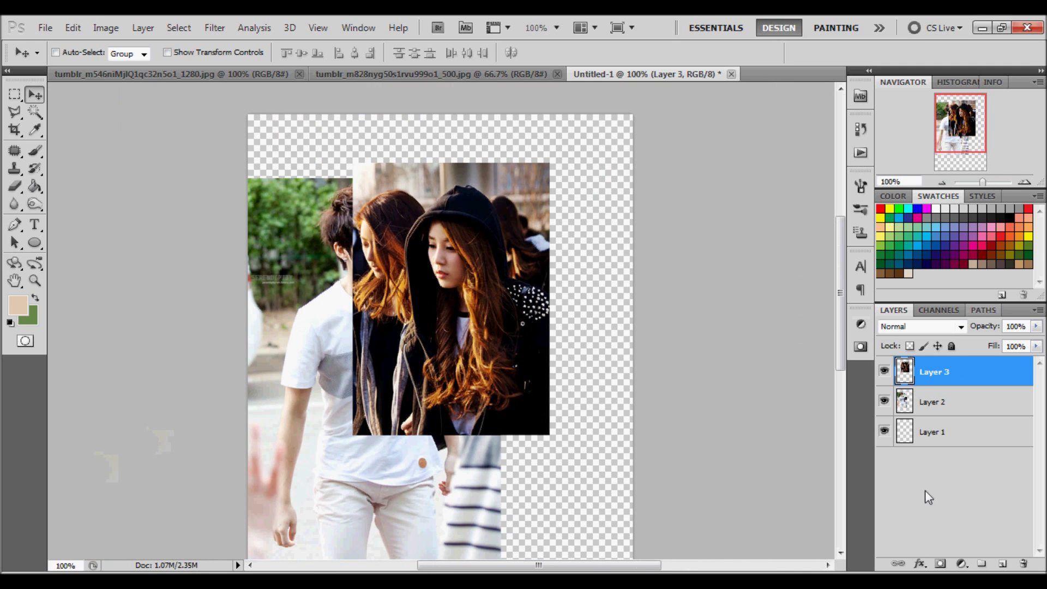
Add a layer mask to Layer 3 and paint out the woman's surroundings with a soft black 131 px brush.
click(938, 564)
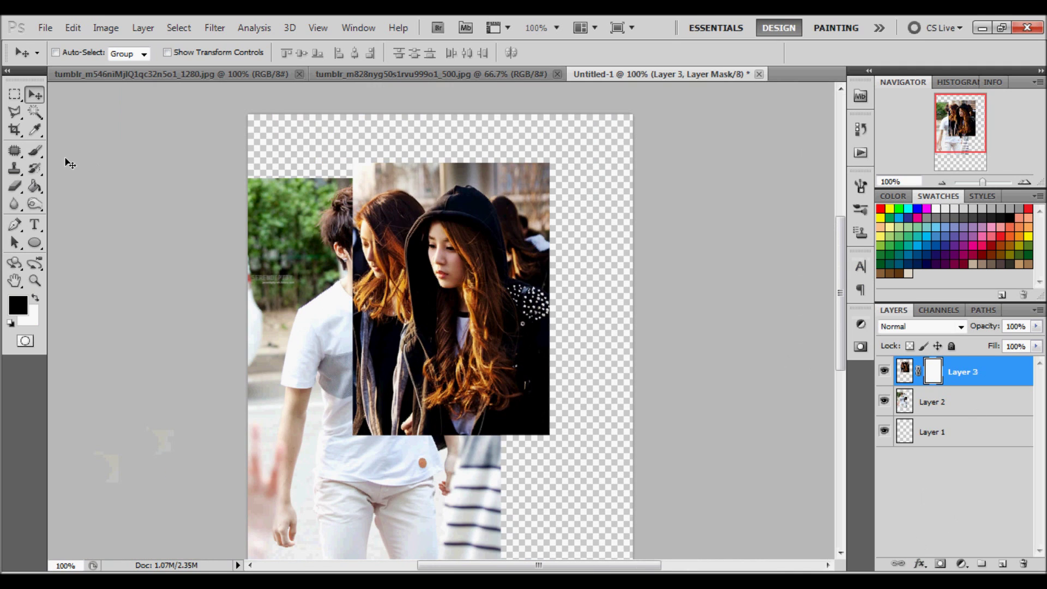
click(35, 151)
click(77, 53)
drag(109, 96, 109, 96)
mouse_move(339, 154)
mouse_down()
mouse_move(381, 218)
mouse_move(376, 316)
mouse_move(330, 242)
mouse_move(401, 428)
mouse_move(414, 425)
mouse_up()
click(519, 397)
mouse_move(519, 392)
mouse_down()
mouse_move(529, 261)
mouse_move(491, 133)
mouse_move(430, 111)
mouse_up()
drag(401, 415, 523, 406)
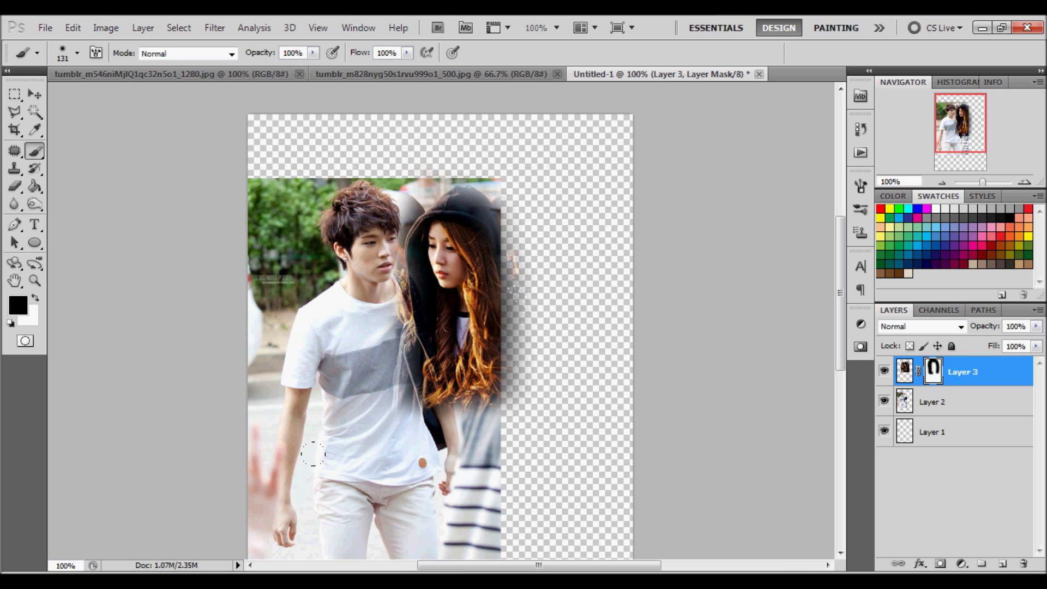
Hide Layer 3, add a layer mask to Layer 2 and paint out the background and lower part around the man.
click(904, 406)
click(884, 370)
click(939, 565)
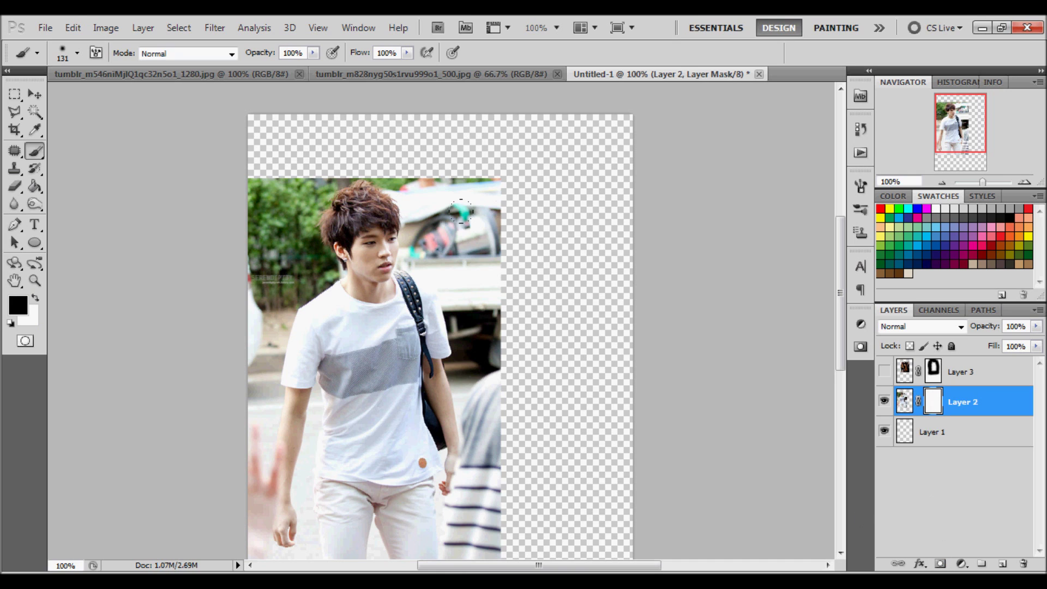
mouse_move(469, 545)
mouse_down()
mouse_move(458, 305)
mouse_move(419, 137)
mouse_move(491, 142)
mouse_move(234, 145)
mouse_move(346, 121)
mouse_move(351, 98)
mouse_move(226, 224)
mouse_move(182, 357)
mouse_move(229, 491)
mouse_up()
scroll(171, 381, down, 5)
mouse_move(194, 299)
mouse_down()
mouse_move(185, 461)
mouse_move(218, 433)
mouse_move(430, 441)
mouse_move(450, 361)
mouse_move(175, 358)
mouse_move(478, 330)
mouse_move(218, 327)
mouse_move(433, 309)
mouse_move(187, 320)
mouse_up()
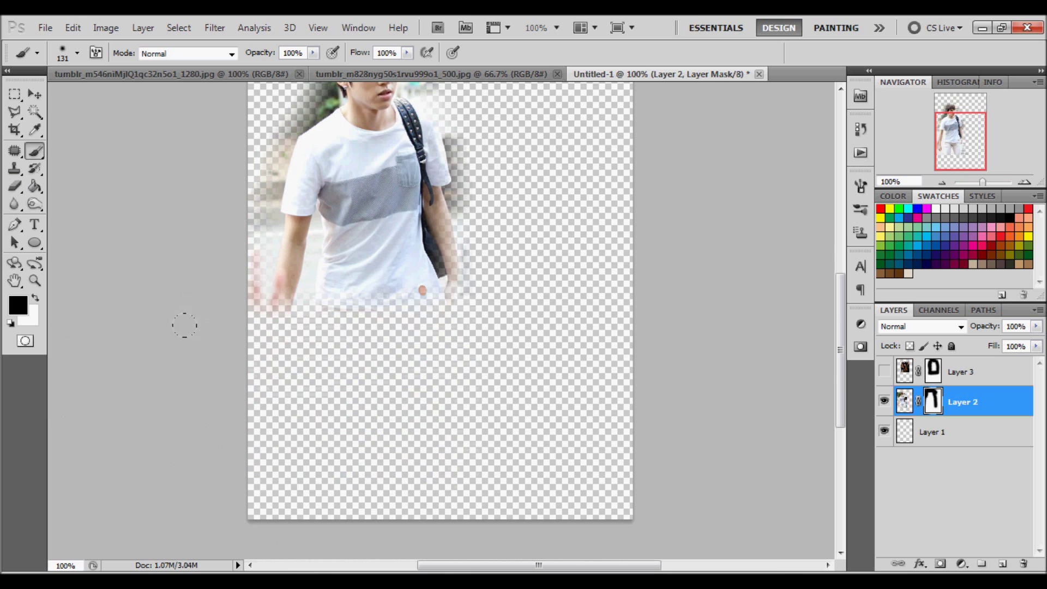
scroll(474, 249, up, 2)
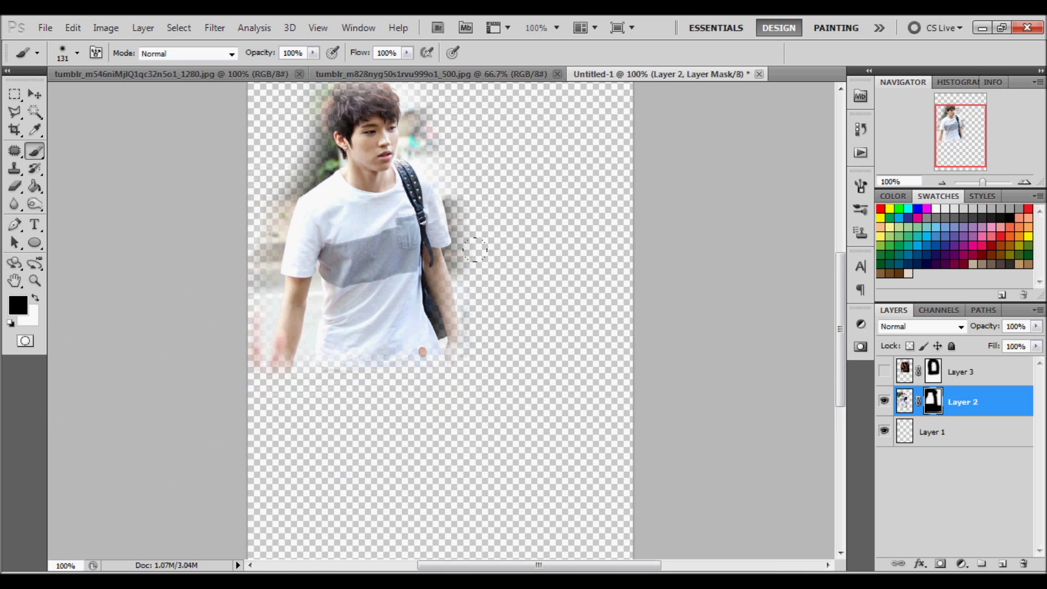
Show Layer 3 again and move the man slightly left and the woman slightly right to separate them.
click(883, 372)
scroll(491, 229, up, 2)
click(35, 95)
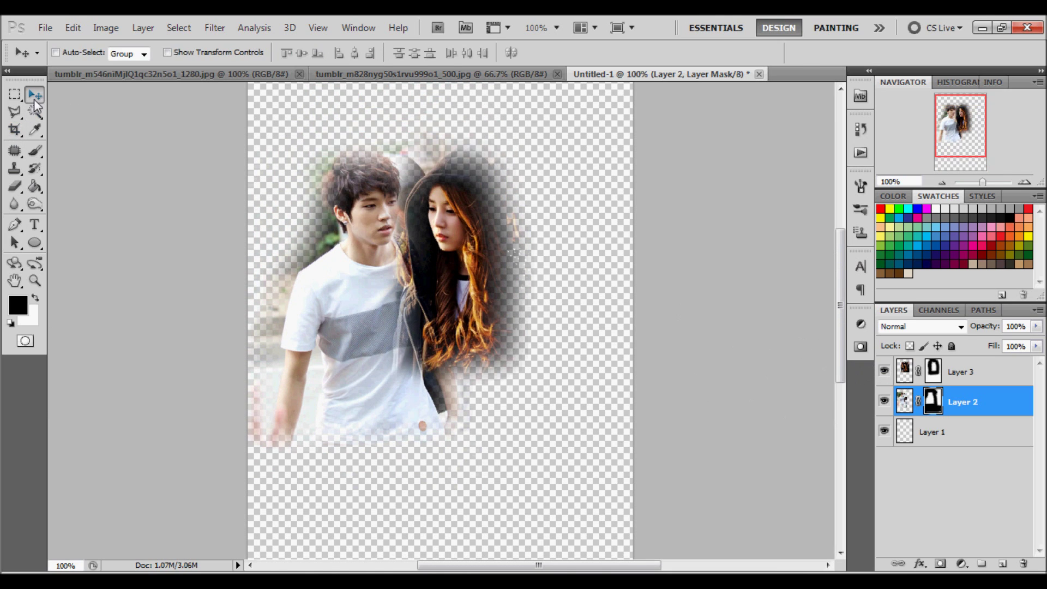
drag(423, 247, 407, 246)
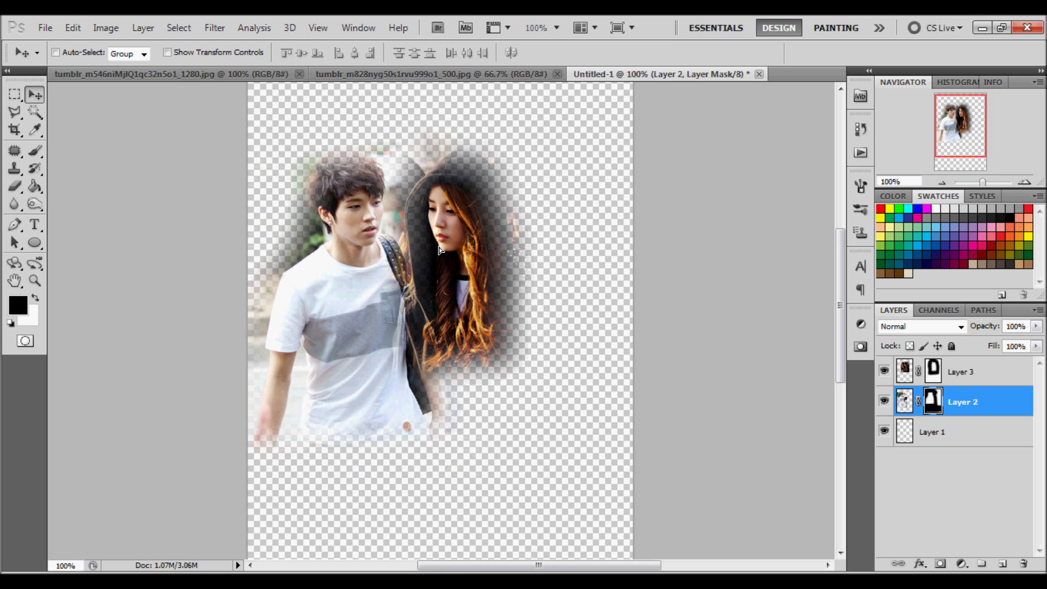
click(960, 372)
drag(478, 312, 489, 314)
Fill the empty bottom layer, Layer 1, with a light grey swatch as the background.
click(953, 429)
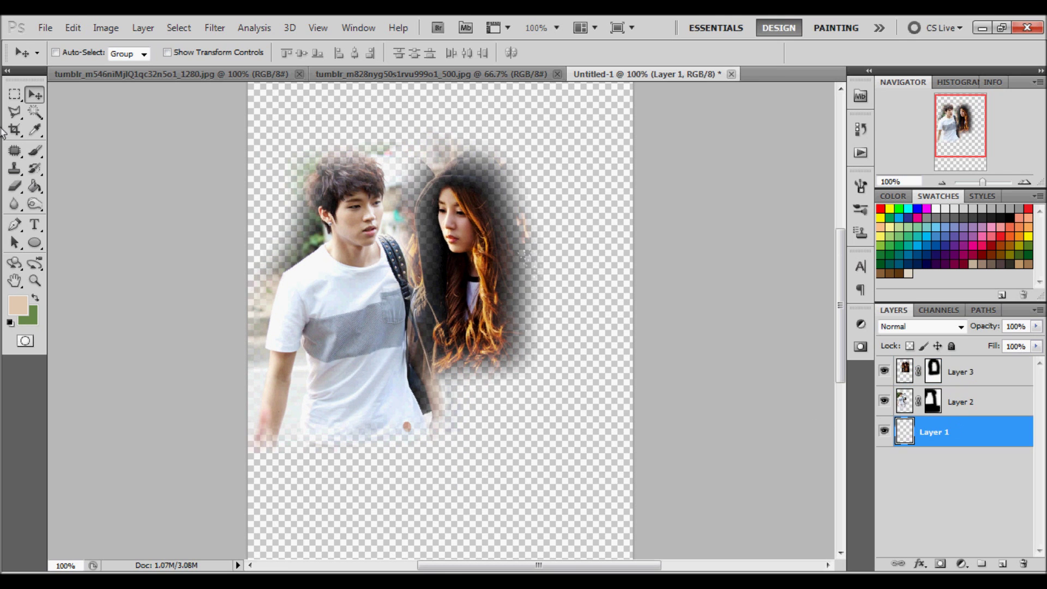
click(34, 186)
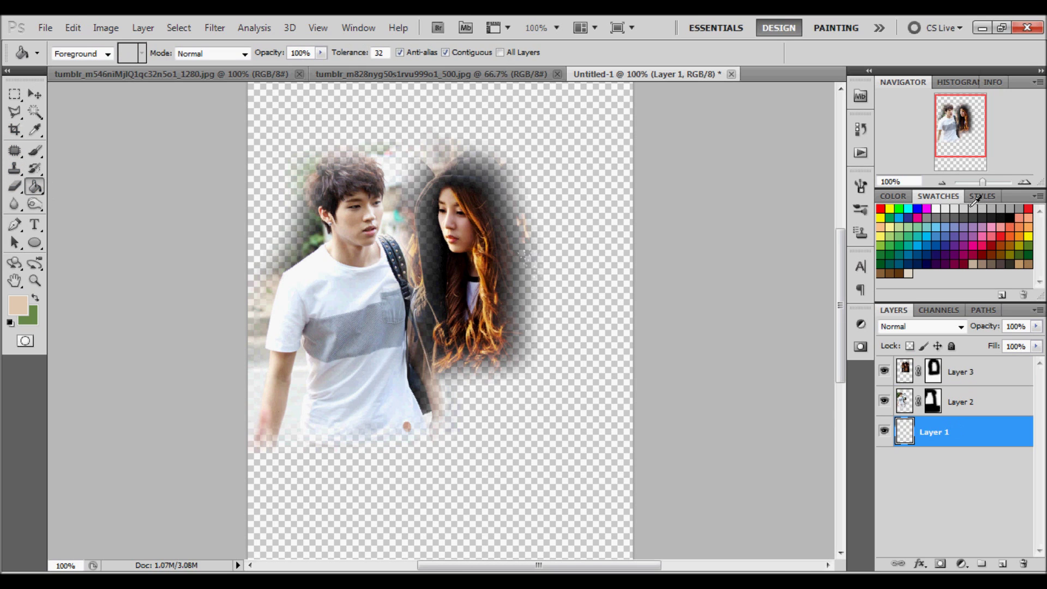
click(618, 232)
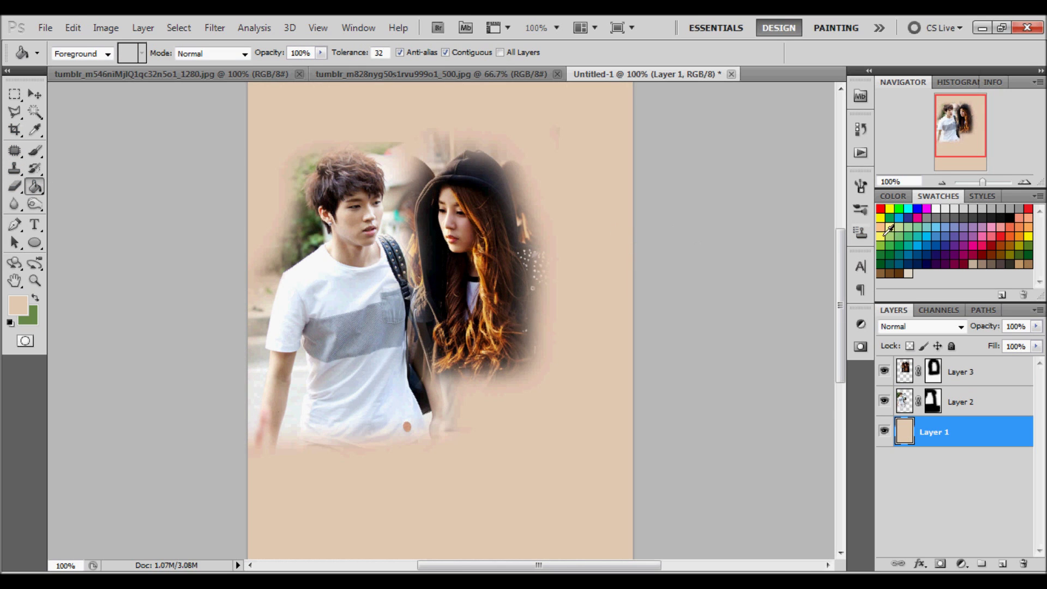
click(946, 209)
click(579, 252)
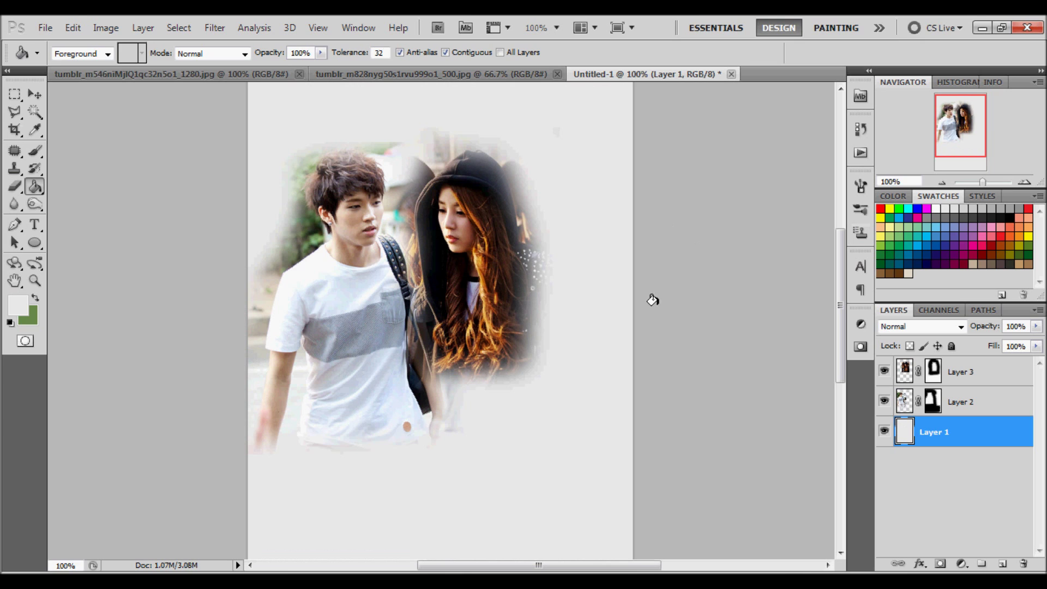
Select Layer 2 and Layer 3 together and move the couple right and slightly down on the canvas.
click(963, 403)
shift+click(963, 372)
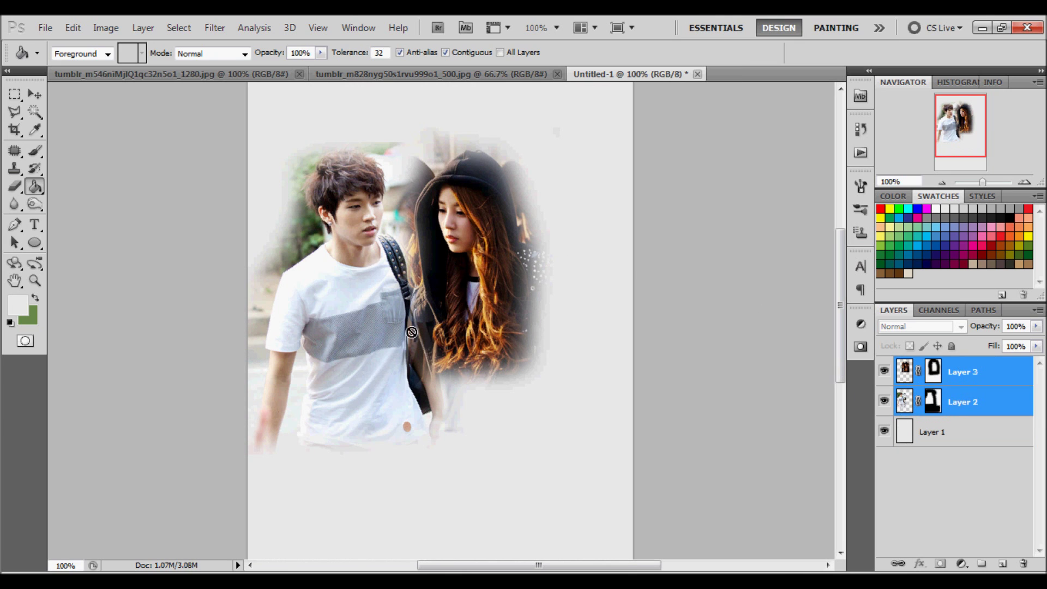
click(499, 356)
click(513, 238)
key(v)
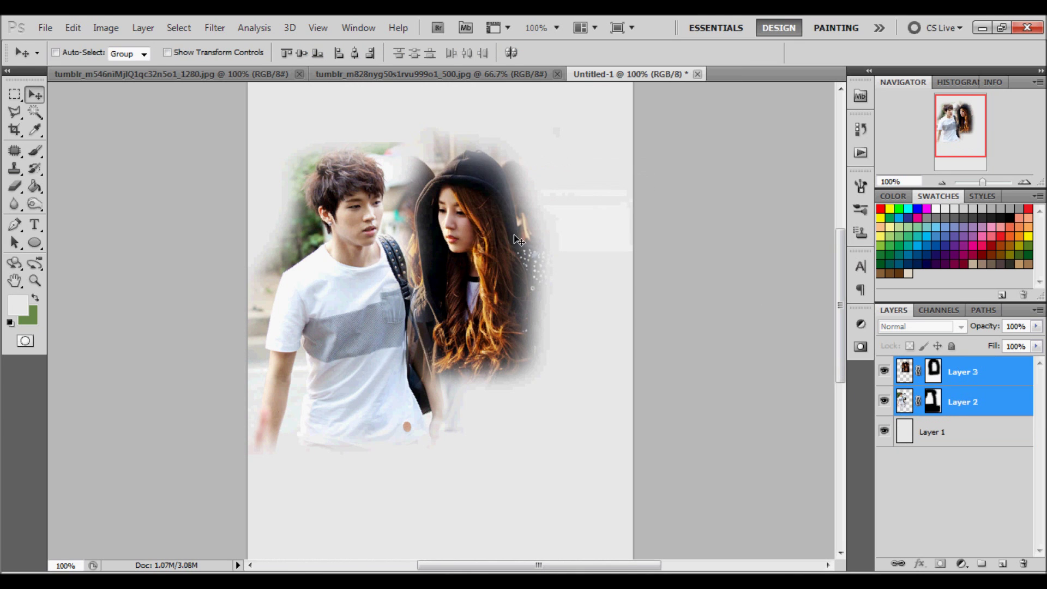
drag(475, 283, 515, 310)
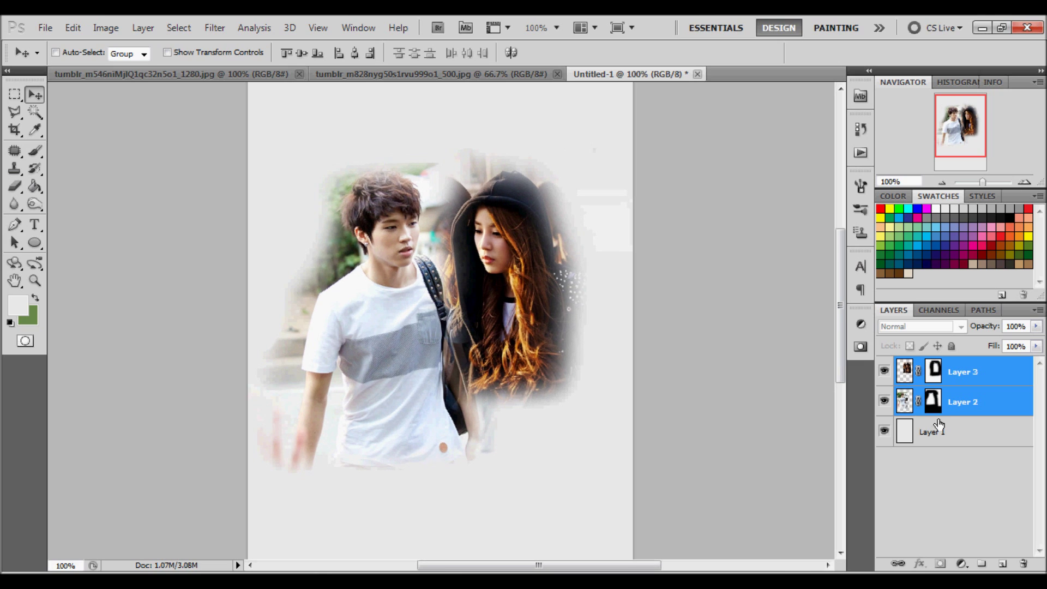
Paint black on Layer 2's mask with the Brush to soften the leftover background edges around the man.
click(933, 401)
key(d)
click(35, 151)
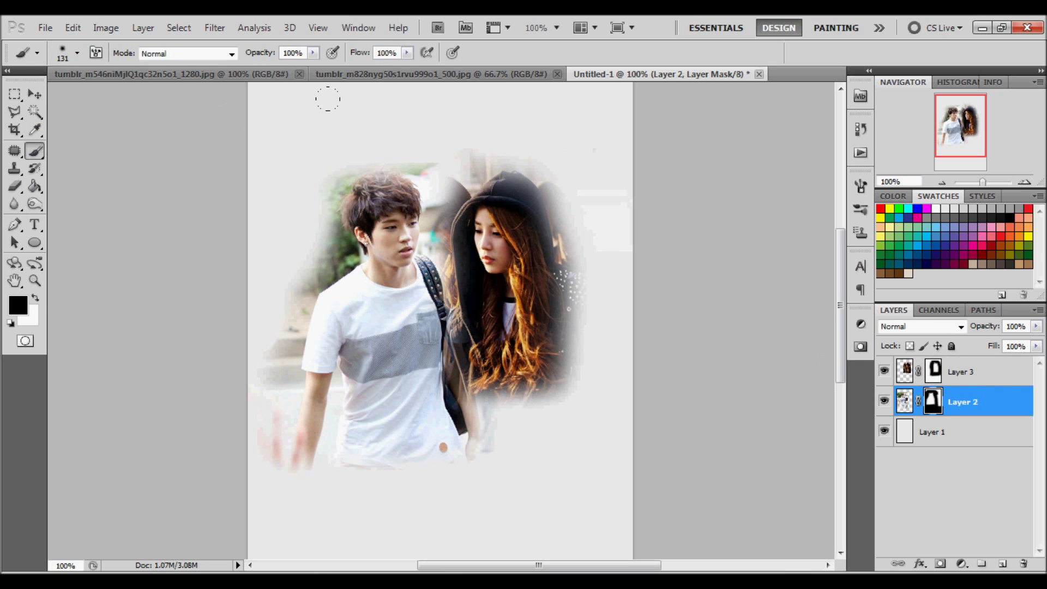
mouse_move(731, 209)
mouse_down()
mouse_move(605, 207)
mouse_move(578, 192)
mouse_up()
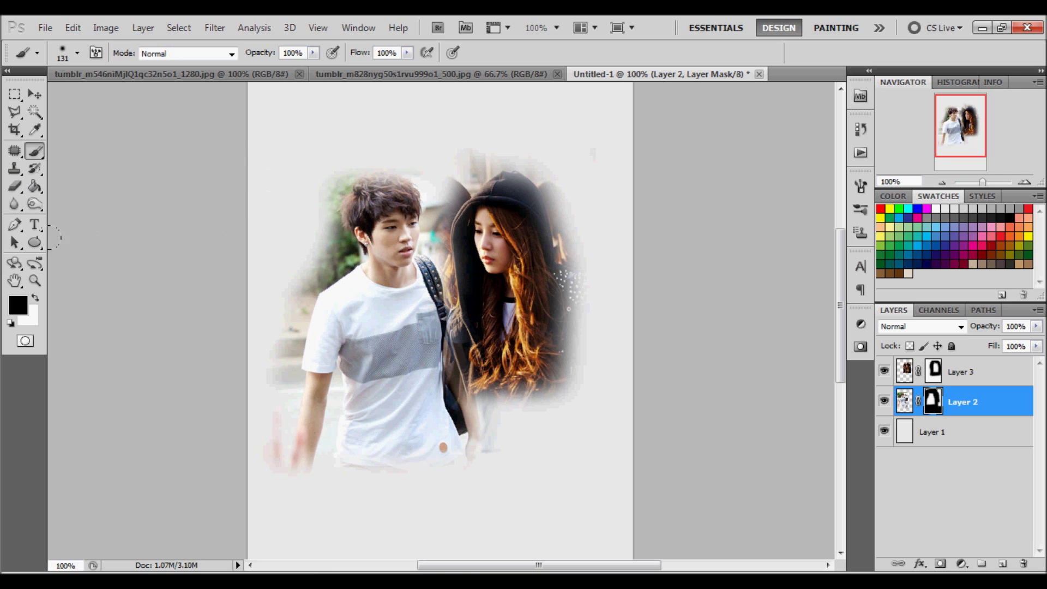
Add a Curves adjustment above Layer 3 that brightens with points at input 110, output 131 and input 187, output 206.
click(34, 280)
click(382, 283)
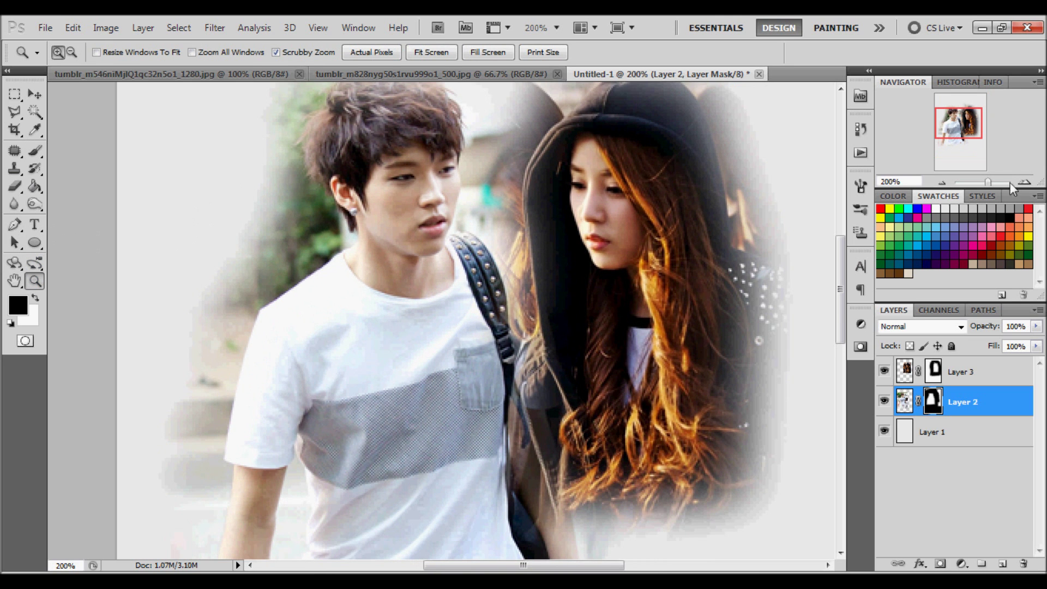
drag(967, 126, 970, 124)
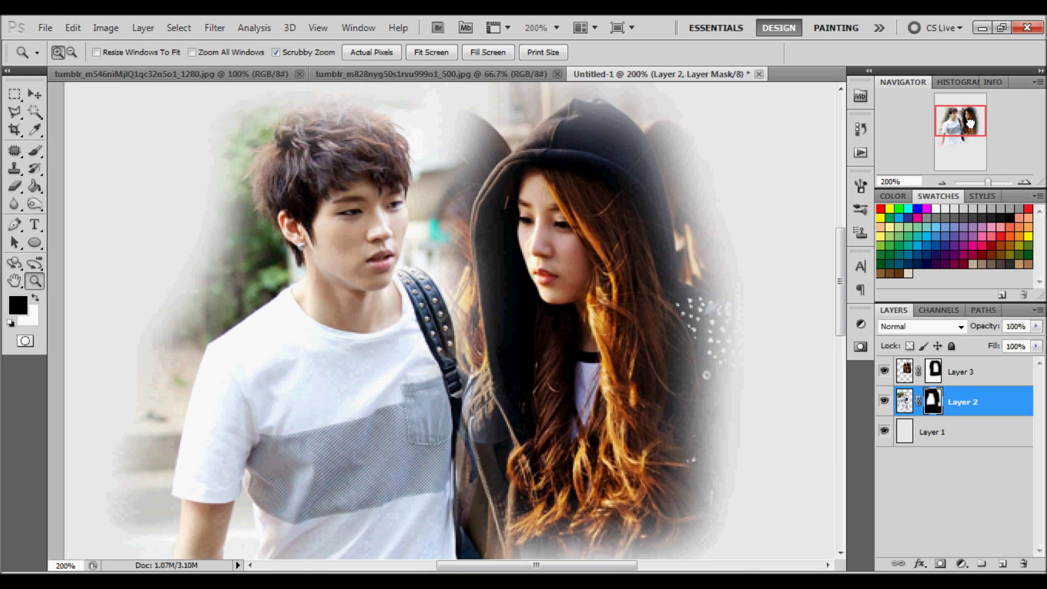
drag(947, 125, 947, 124)
click(985, 373)
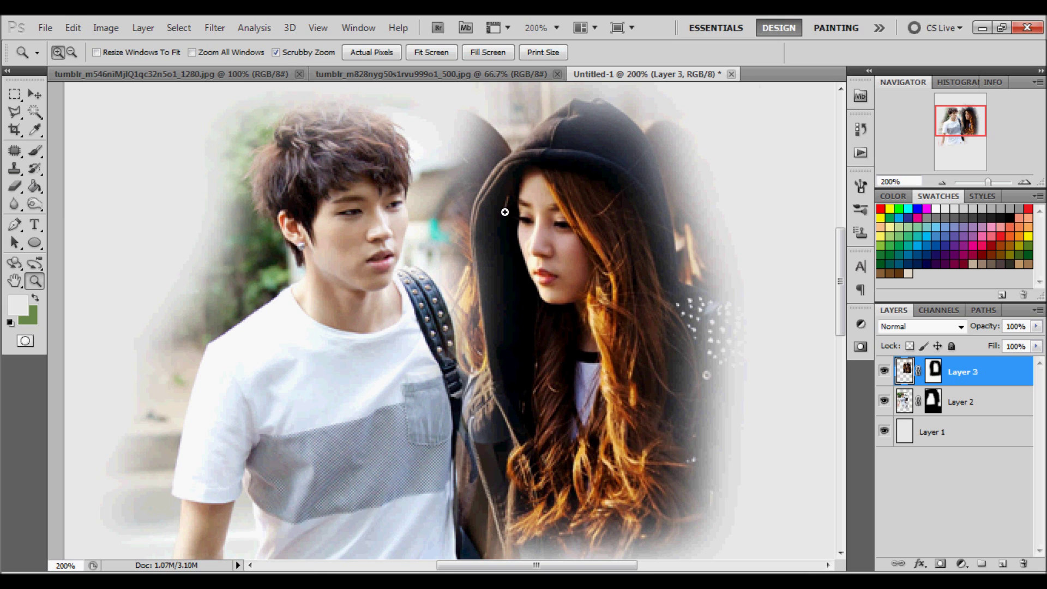
click(143, 28)
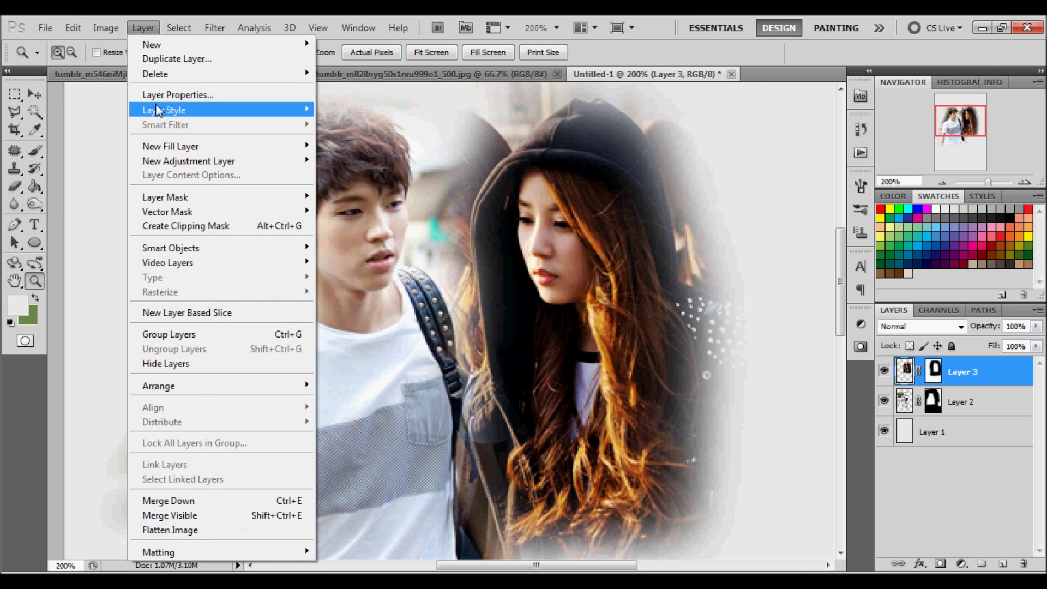
mouse_move(188, 161)
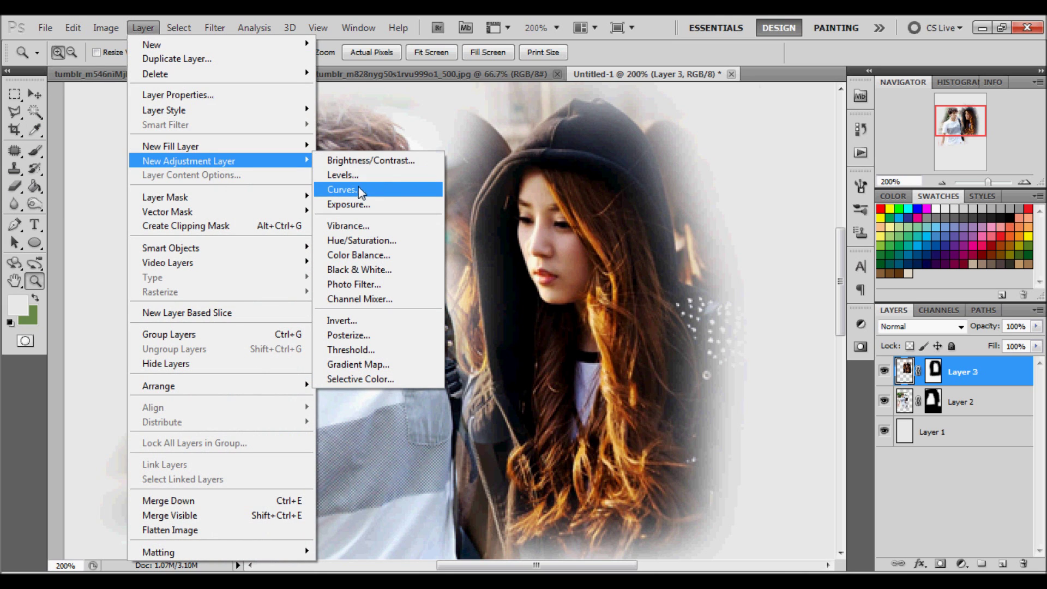
click(361, 190)
click(648, 195)
drag(768, 427, 768, 416)
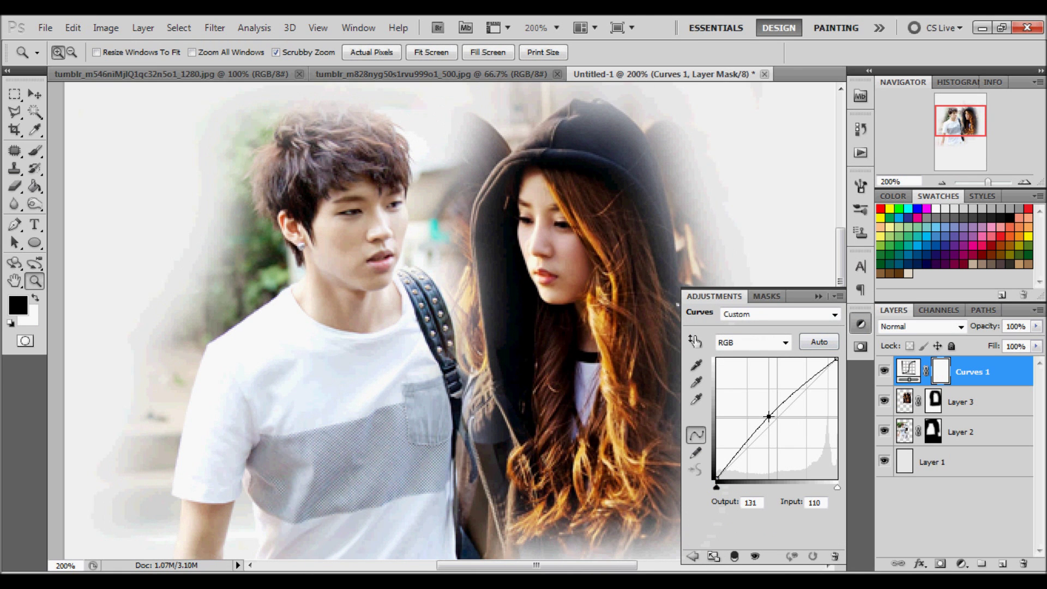
drag(798, 387, 805, 381)
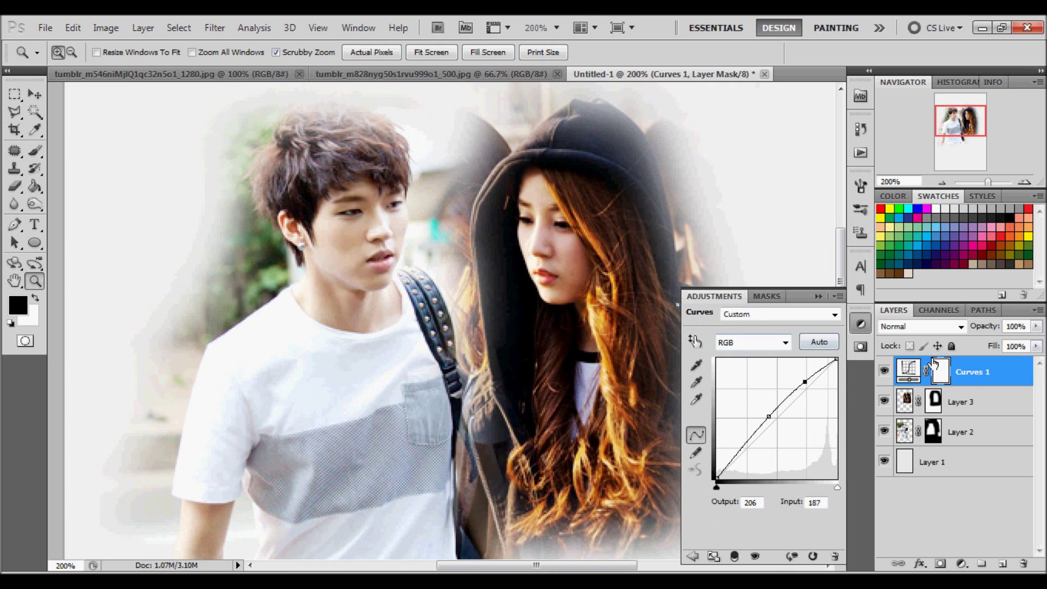
click(980, 384)
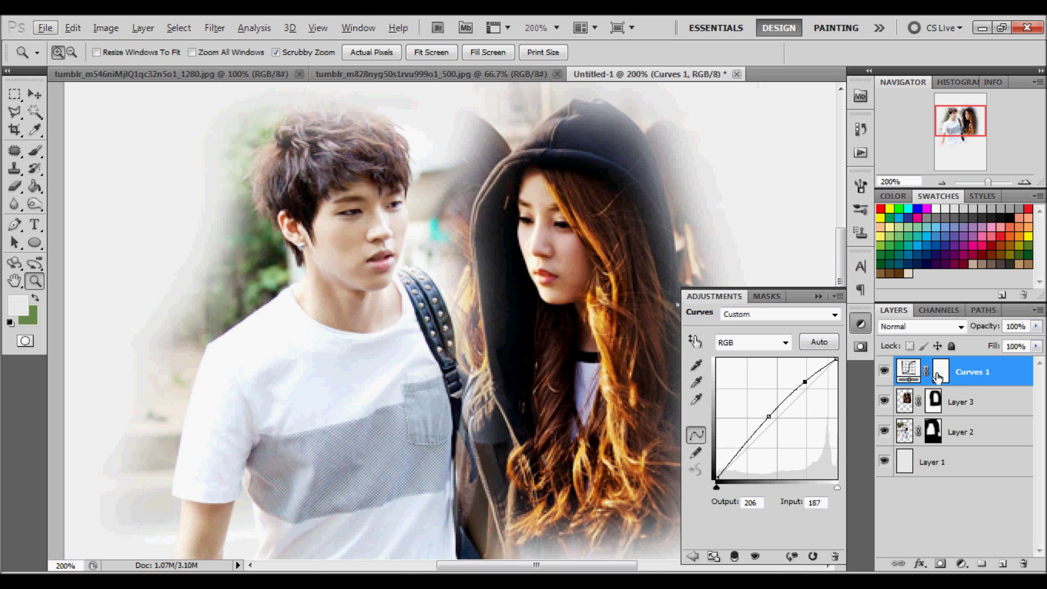
click(860, 324)
Clip the Curves 1 adjustment to Layer 3 and toggle its visibility to compare the woman before and after.
click(883, 369)
click(883, 369)
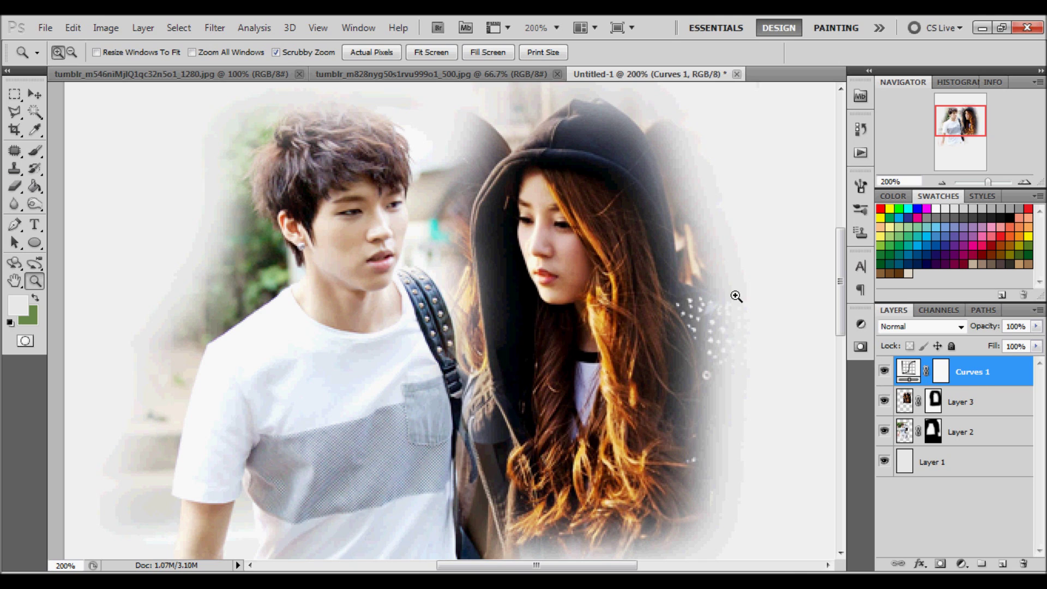
key(alt)
alt+click(995, 386)
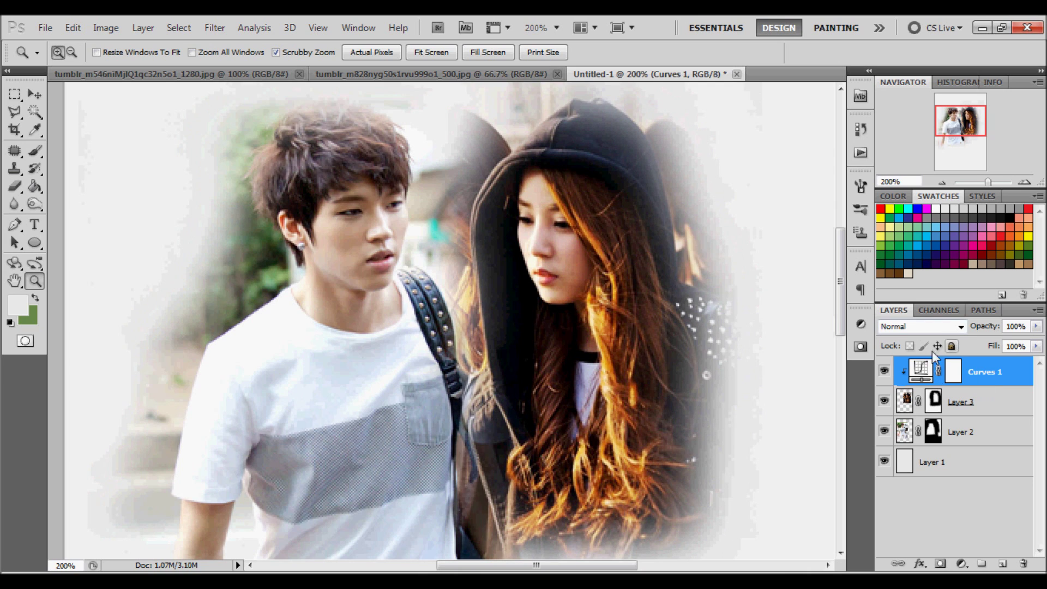
click(883, 372)
click(884, 371)
click(884, 371)
click(884, 372)
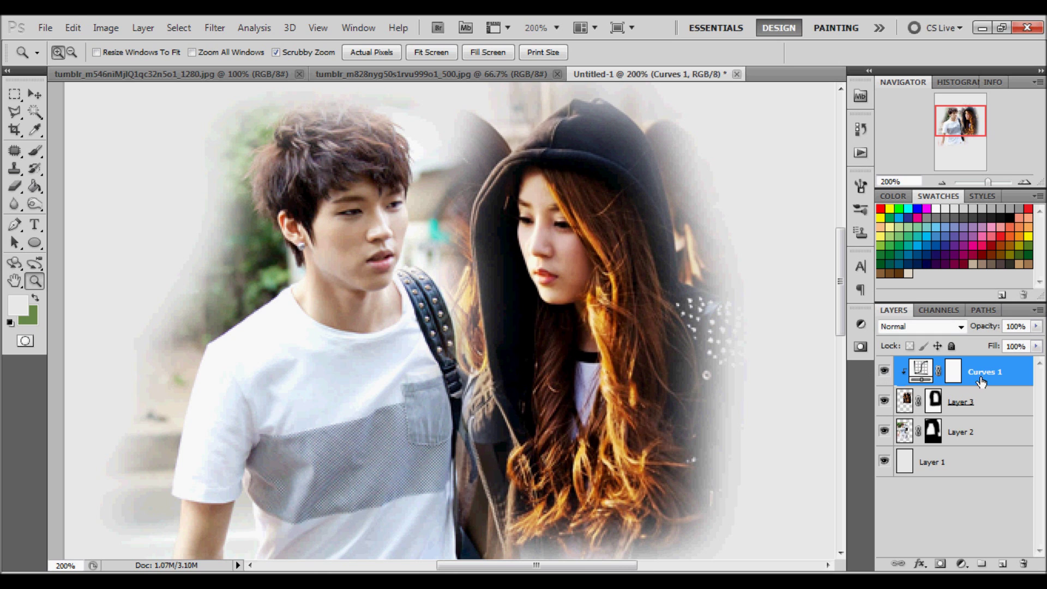
Add a Brightness/Contrast adjustment above Curves 1 with brightness 38 and contrast -50.
click(961, 563)
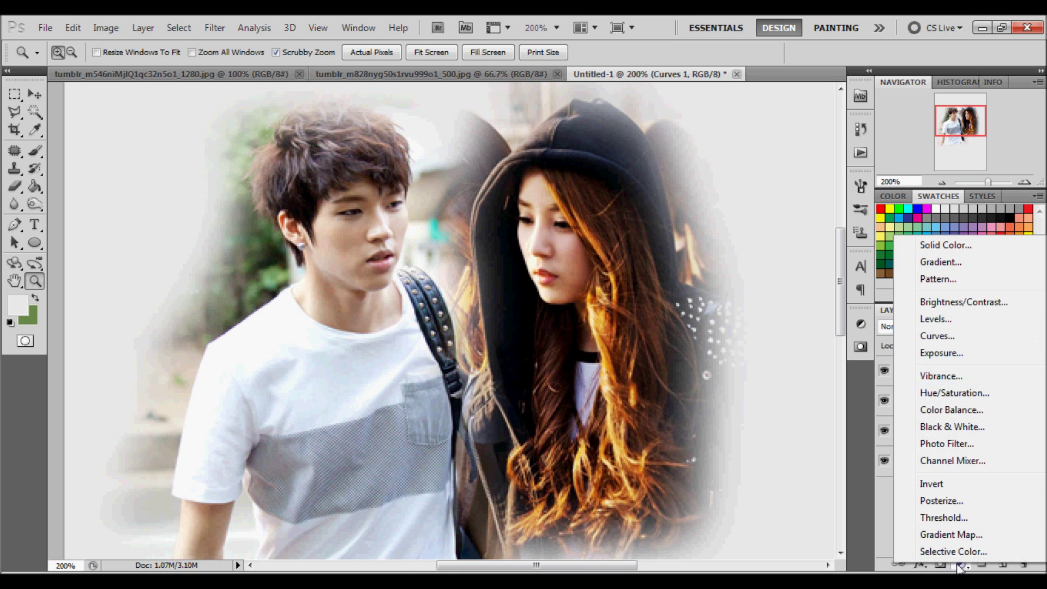
click(956, 302)
drag(770, 352, 371, 385)
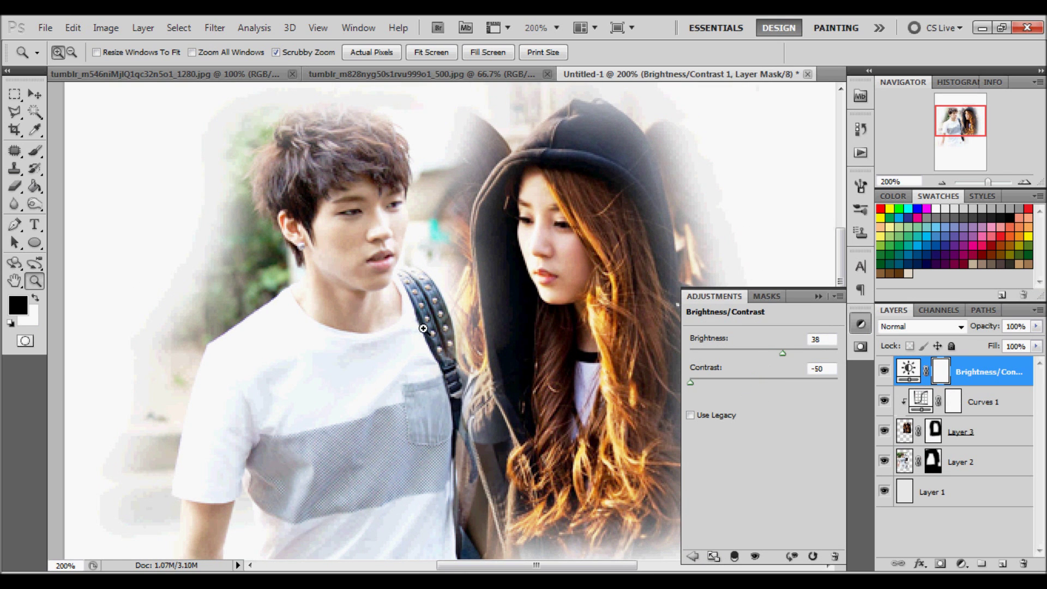
click(986, 367)
Add a second Brightness/Contrast adjustment on top with brightness 0 and contrast -50.
click(960, 563)
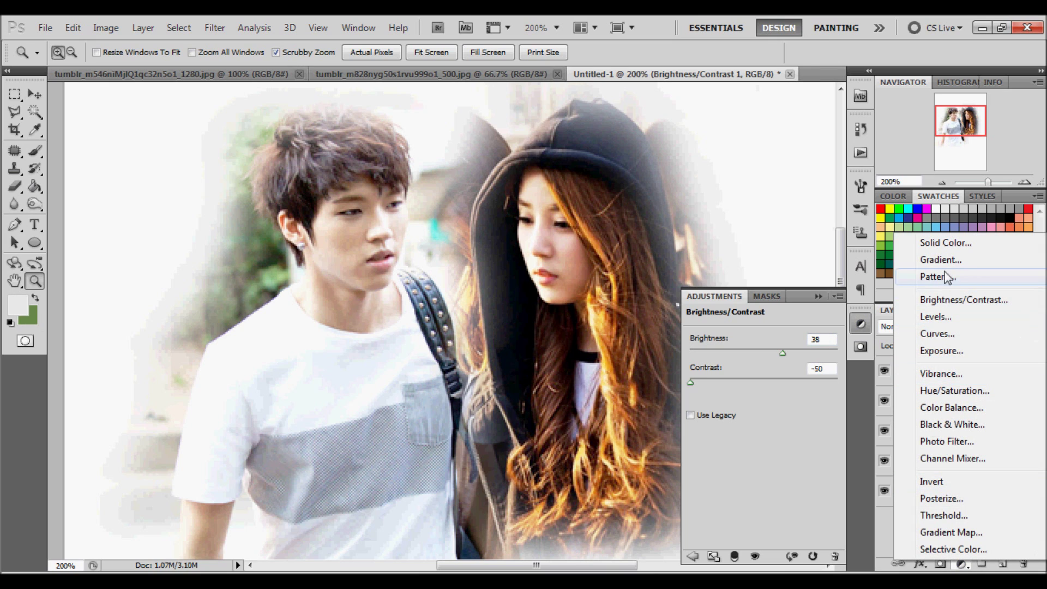
click(954, 300)
drag(739, 381, 664, 373)
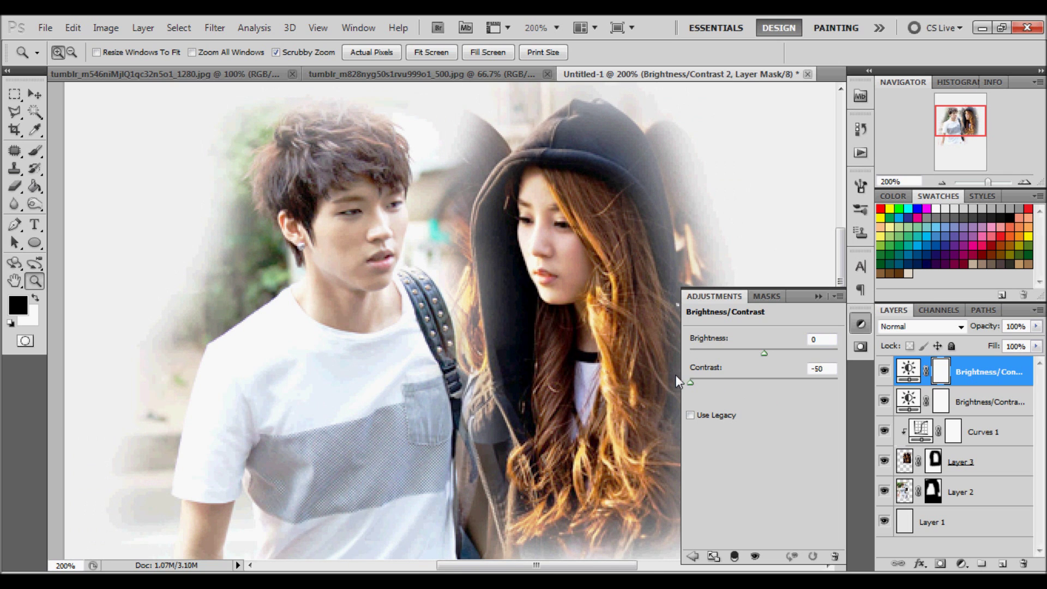
click(861, 324)
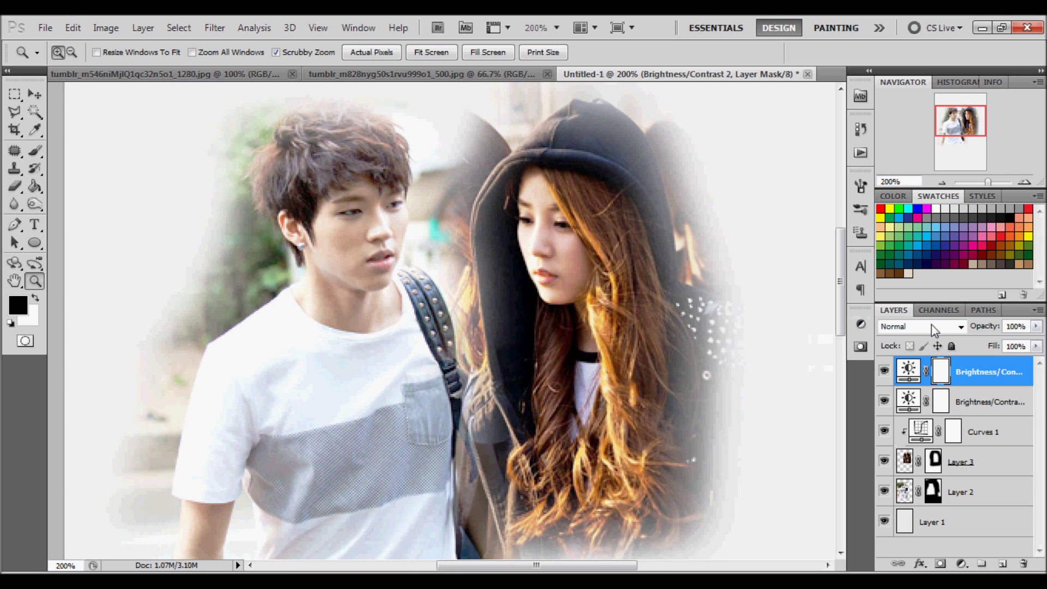
Add a Levels adjustment on top with the black input at 5 and the midtones at 1.11.
click(960, 563)
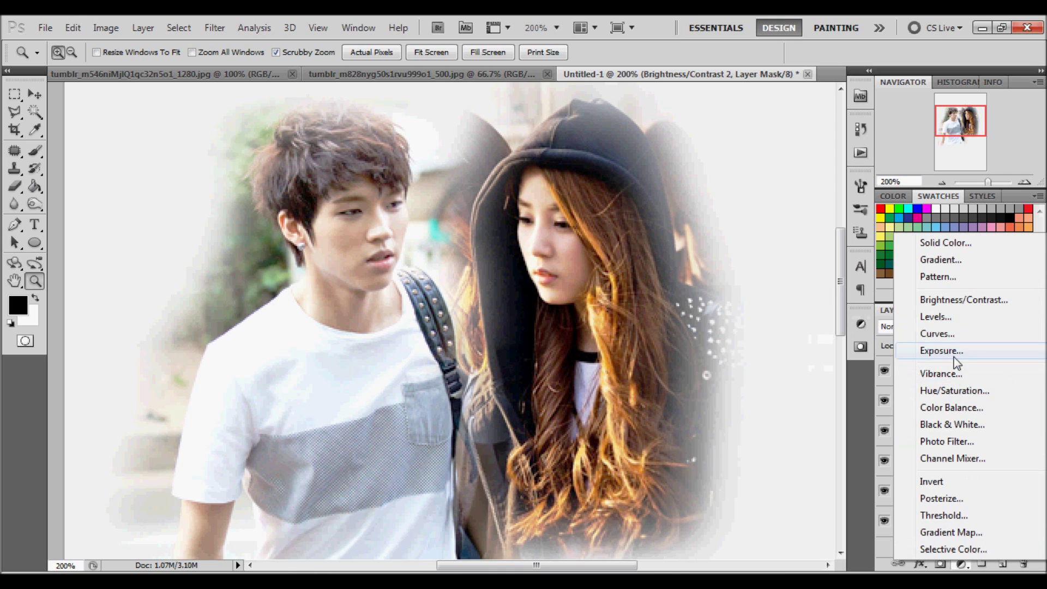
click(939, 317)
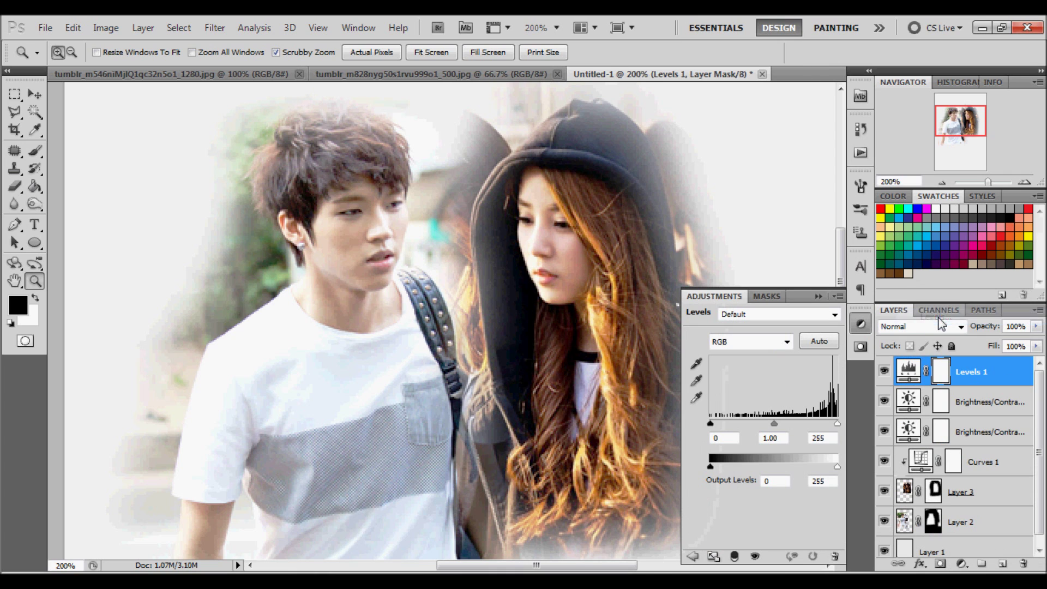
drag(772, 427, 784, 422)
mouse_move(710, 423)
mouse_down()
mouse_move(722, 422)
mouse_move(712, 424)
mouse_up()
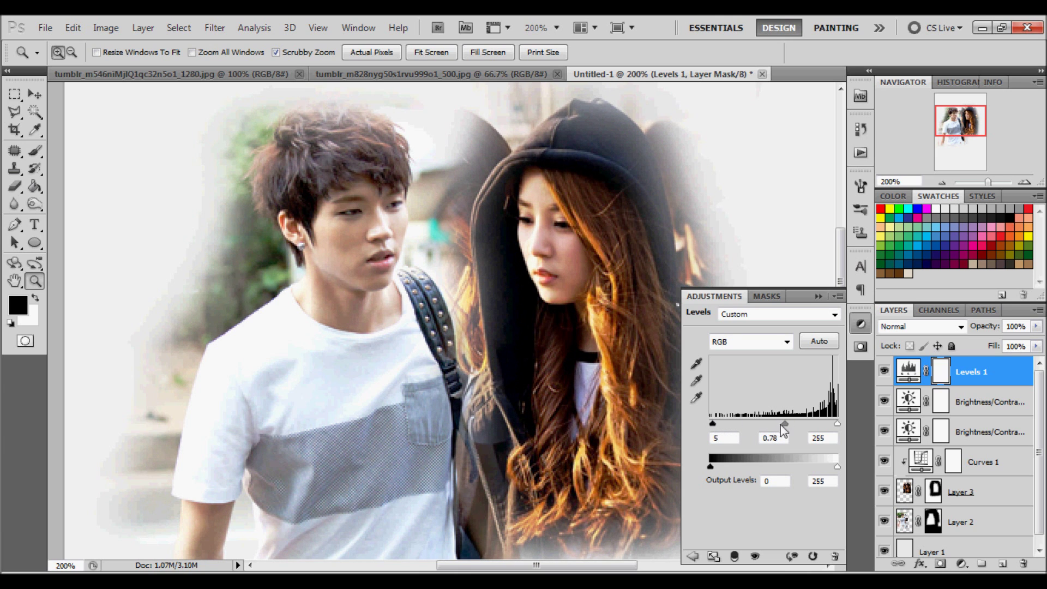
drag(784, 424, 769, 424)
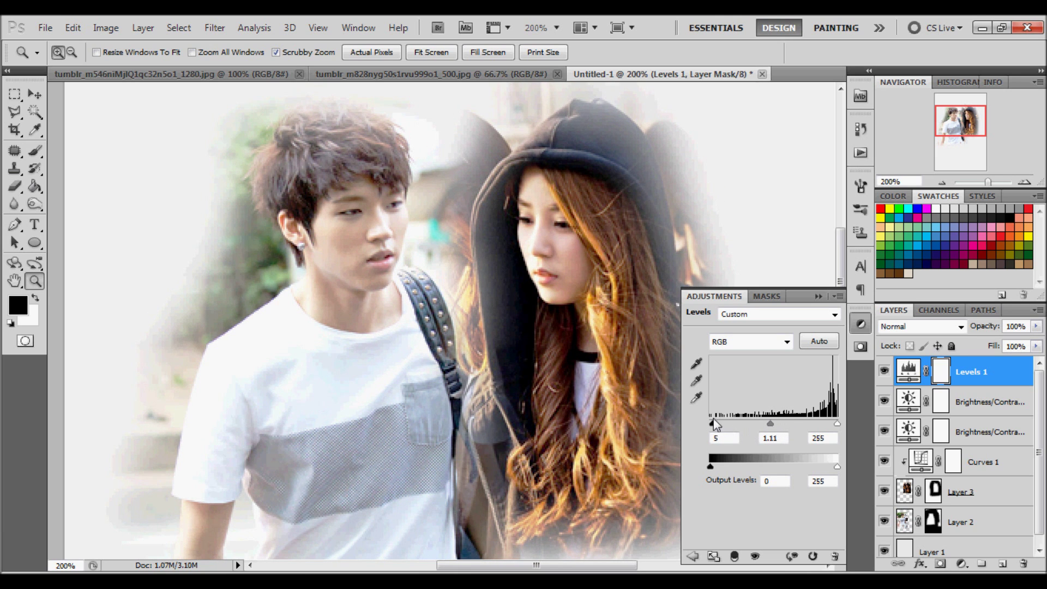
click(860, 324)
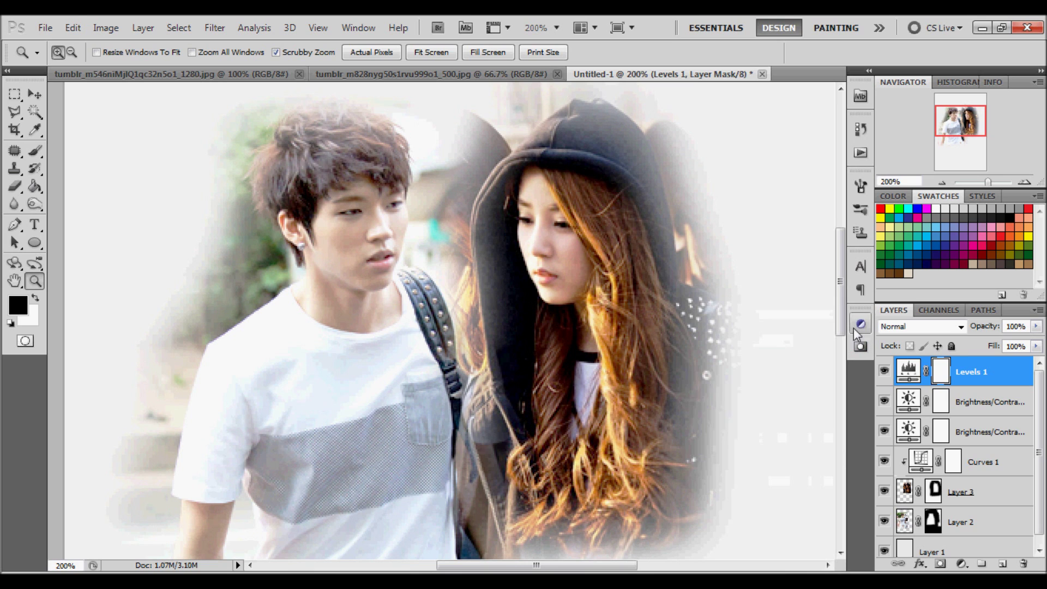
Clip both Brightness/Contrast adjustments and the Levels adjustment to Layer 3 so they affect only the woman.
key(alt)
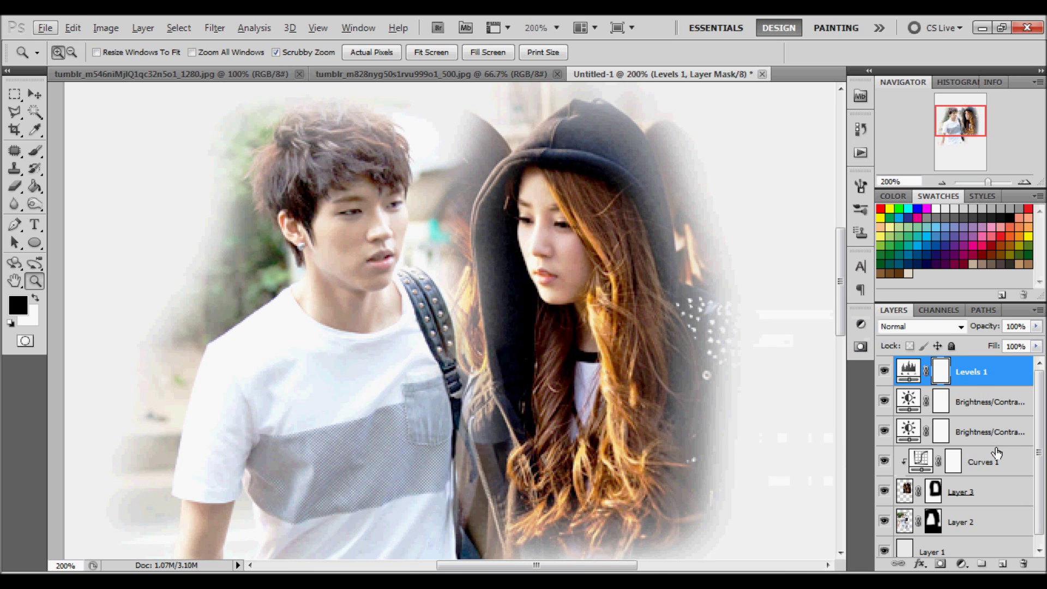
alt+click(1000, 445)
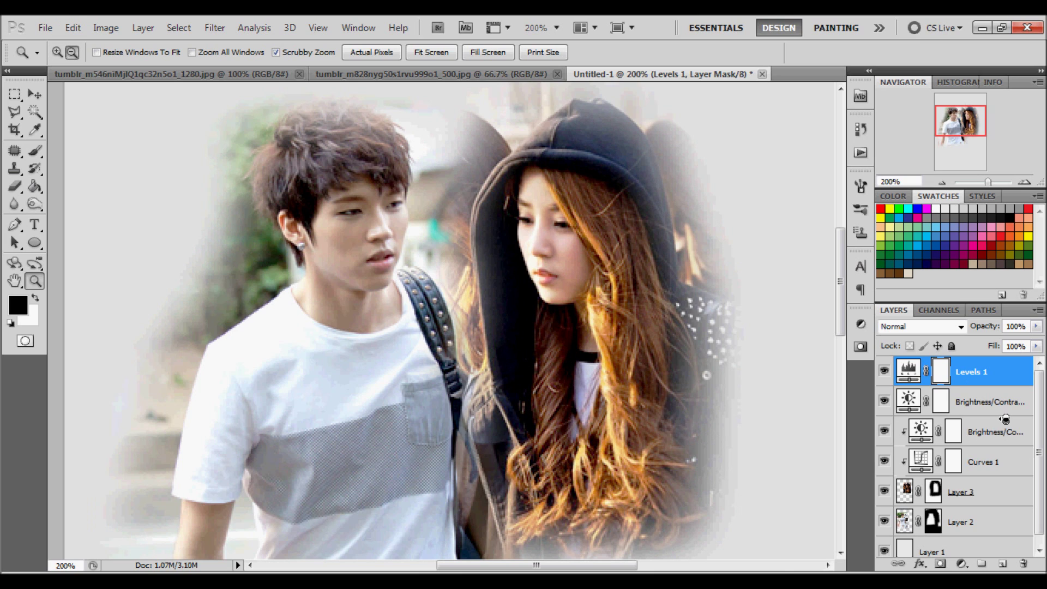
alt+click(1005, 417)
alt+click(992, 387)
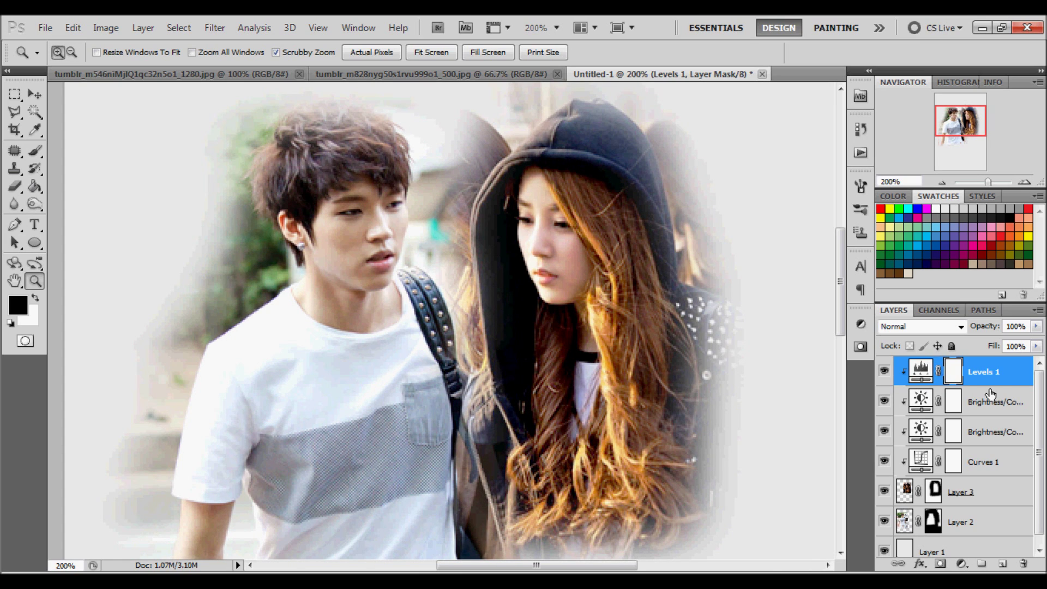
Add a Curves adjustment above Layer 2, shaping the curve with an upper point at input 158, output 169.
click(967, 524)
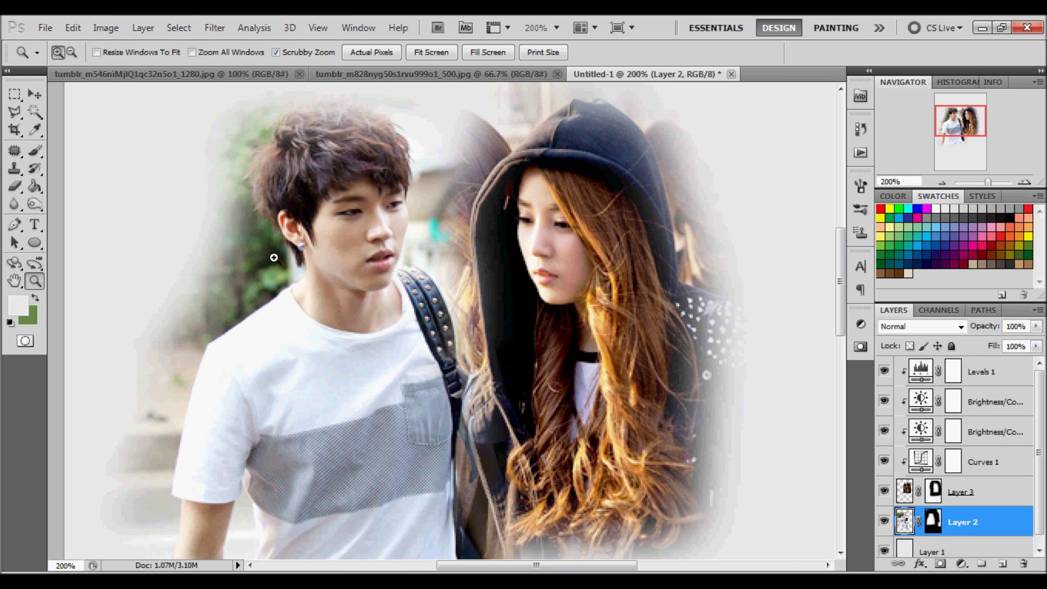
click(961, 563)
click(938, 332)
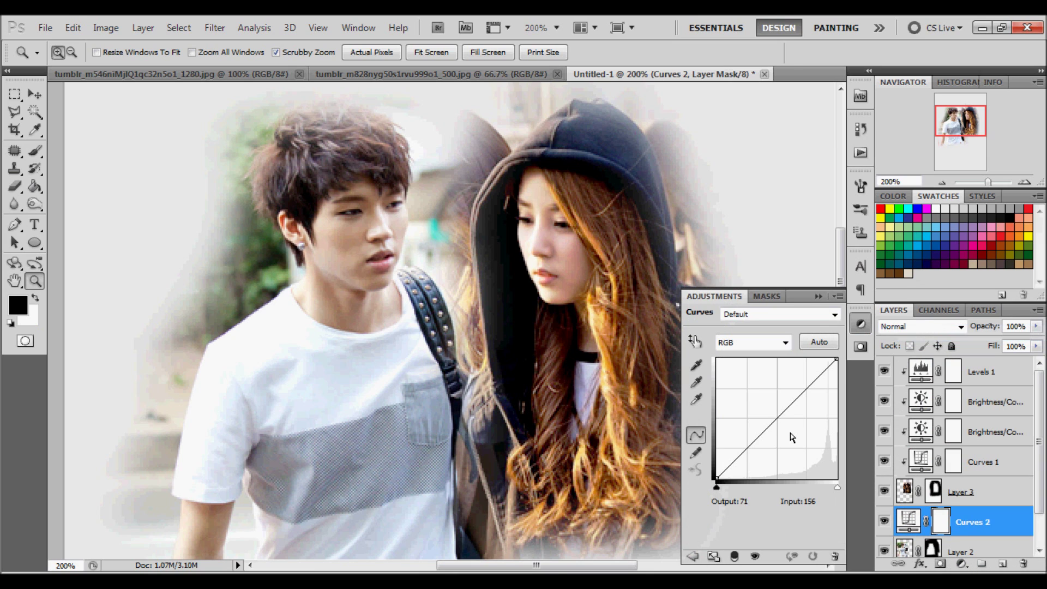
drag(776, 420, 790, 398)
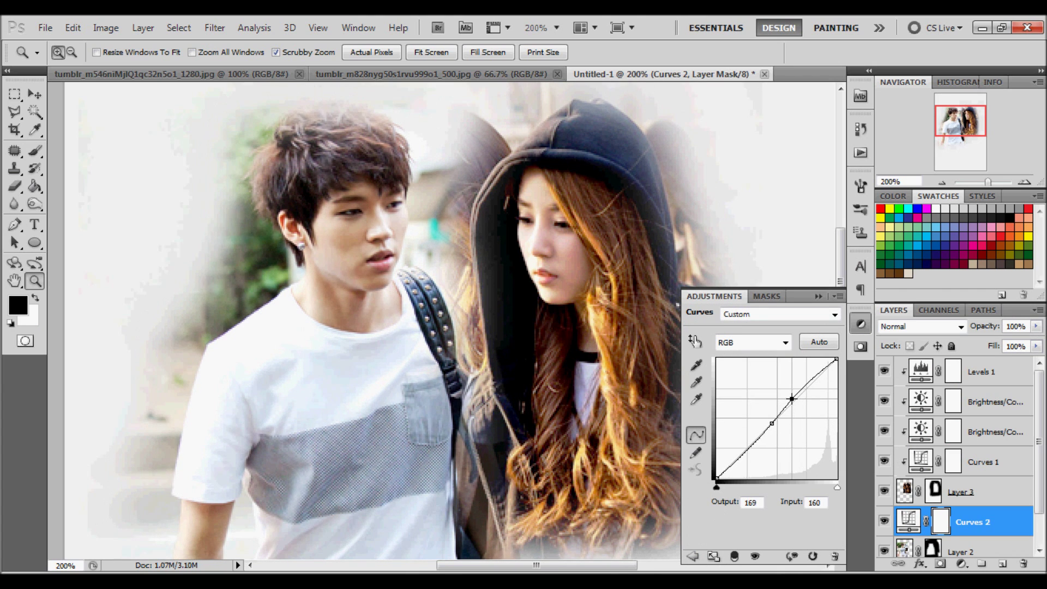
Add a Brightness/Contrast adjustment above Curves 2 and raise its contrast to about 24.
click(961, 564)
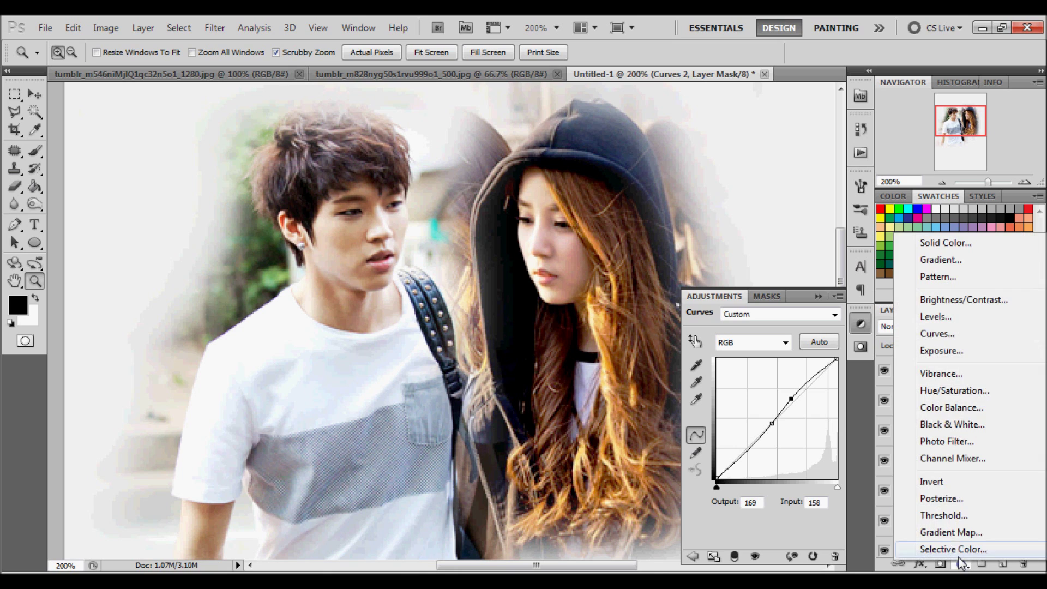
click(949, 299)
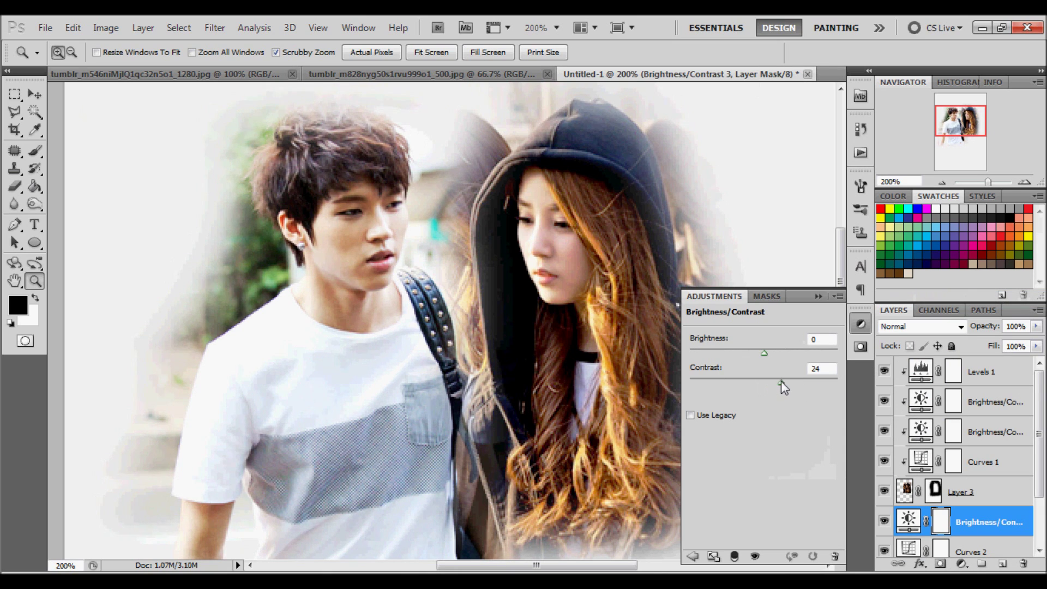
drag(784, 381, 783, 382)
click(859, 326)
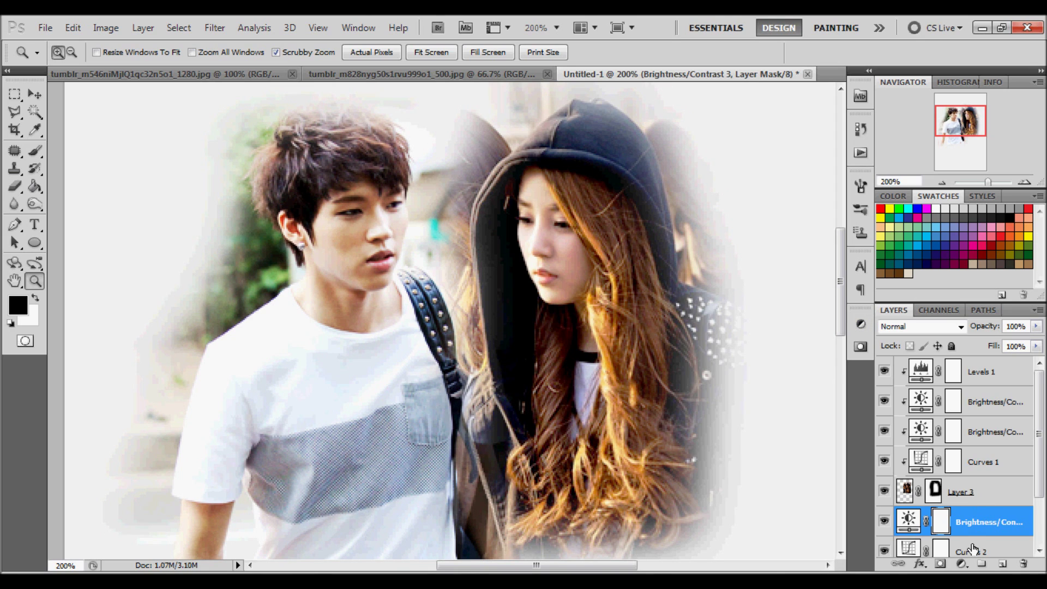
Lower the Curves 2 adjustment's opacity to 56% and clip it to Layer 2.
click(973, 550)
drag(1035, 325, 1013, 350)
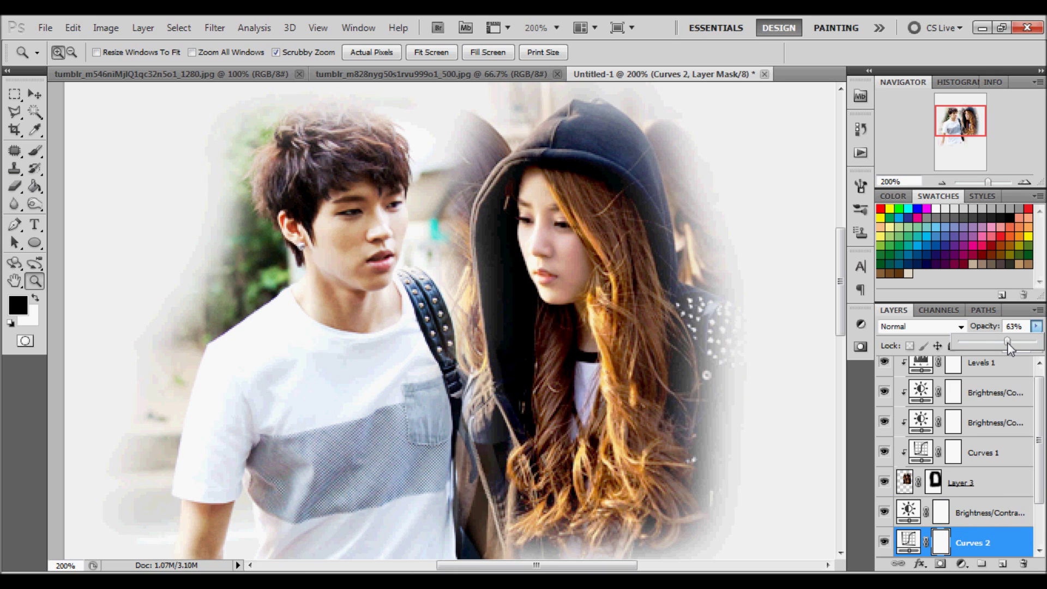
scroll(967, 504, down, 2)
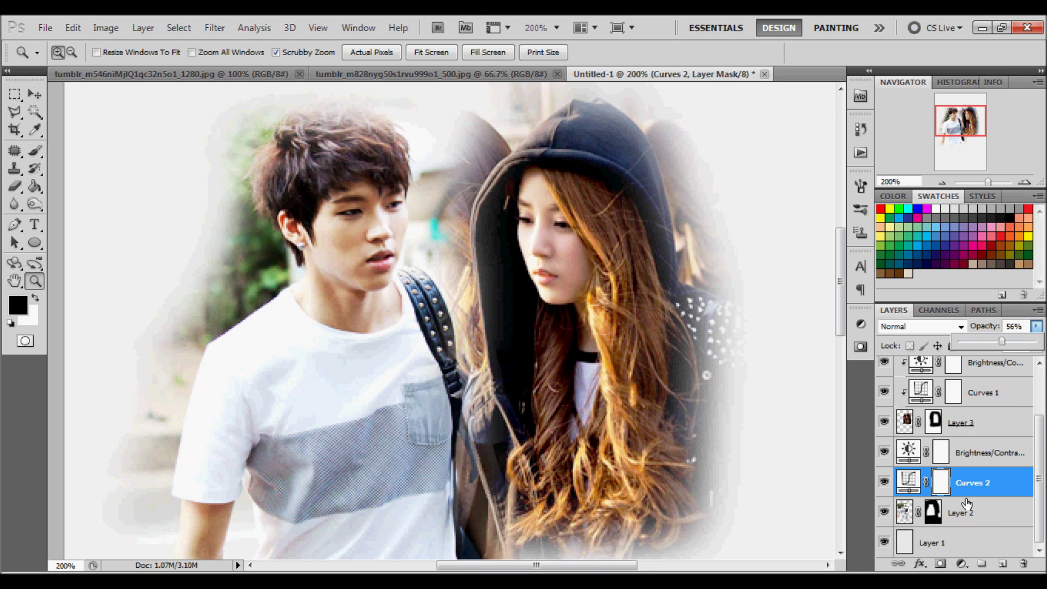
key(alt)
alt+click(974, 498)
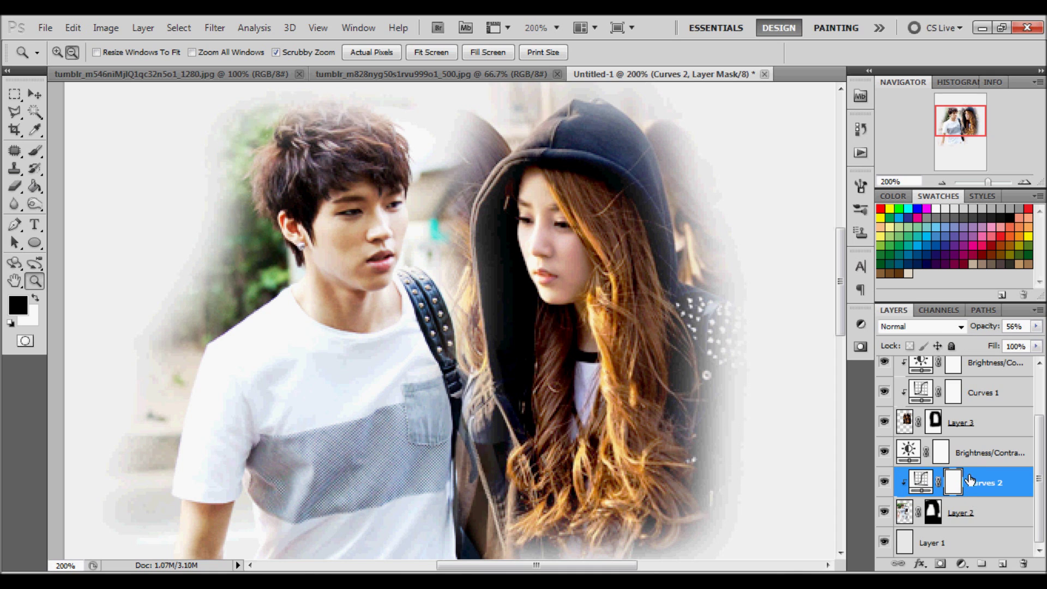
Clip the Brightness/Contrast adjustment above Curves 2 to Layer 2 so it affects only the man.
alt+click(975, 466)
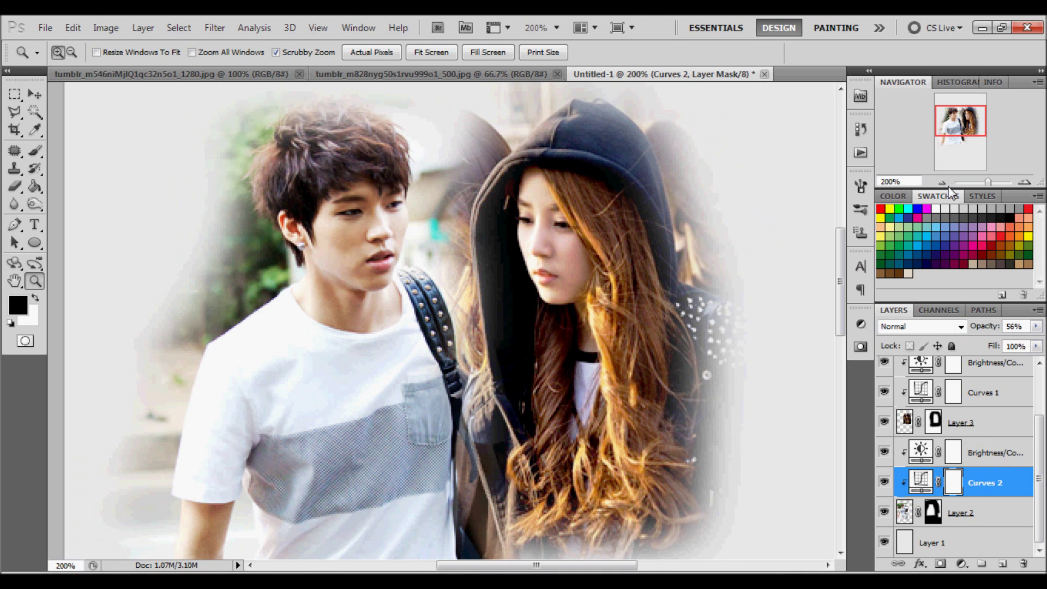
click(942, 182)
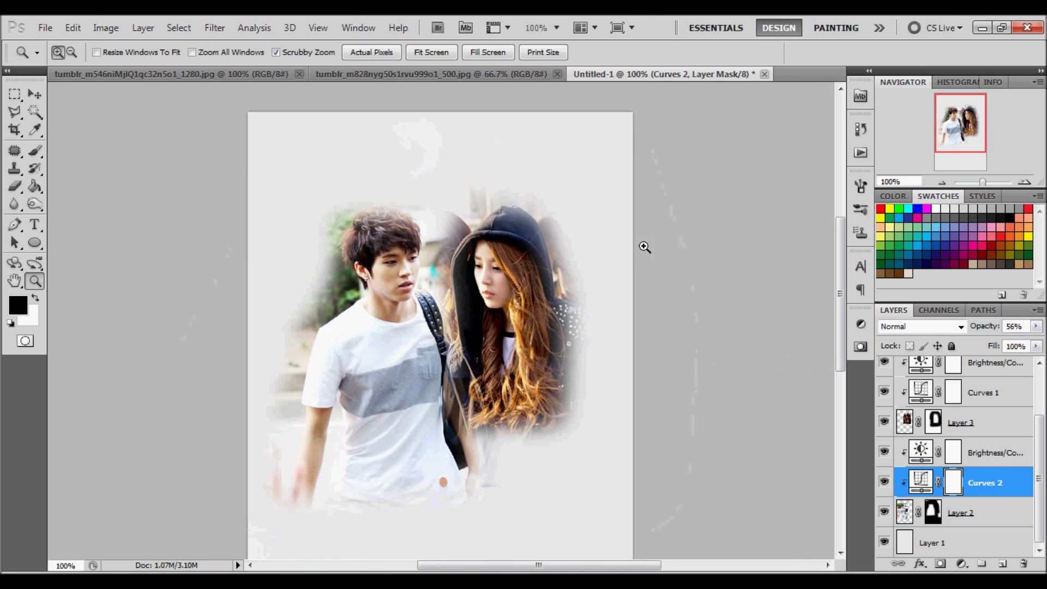
Duplicate Layer 3 and clip the copy to the original in Soft Light mode at 14% opacity.
drag(964, 424, 1002, 562)
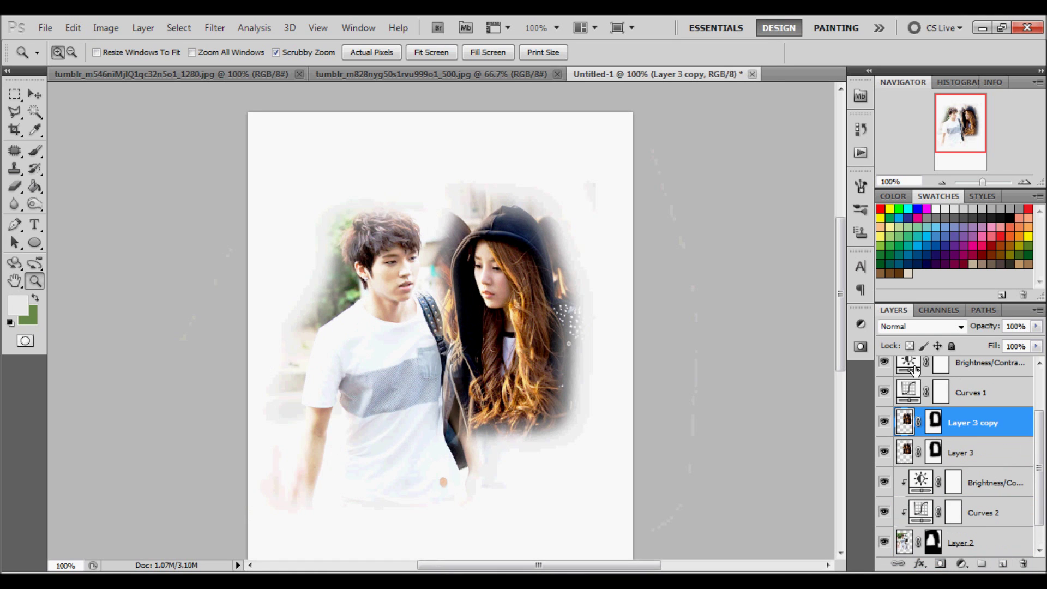
click(900, 327)
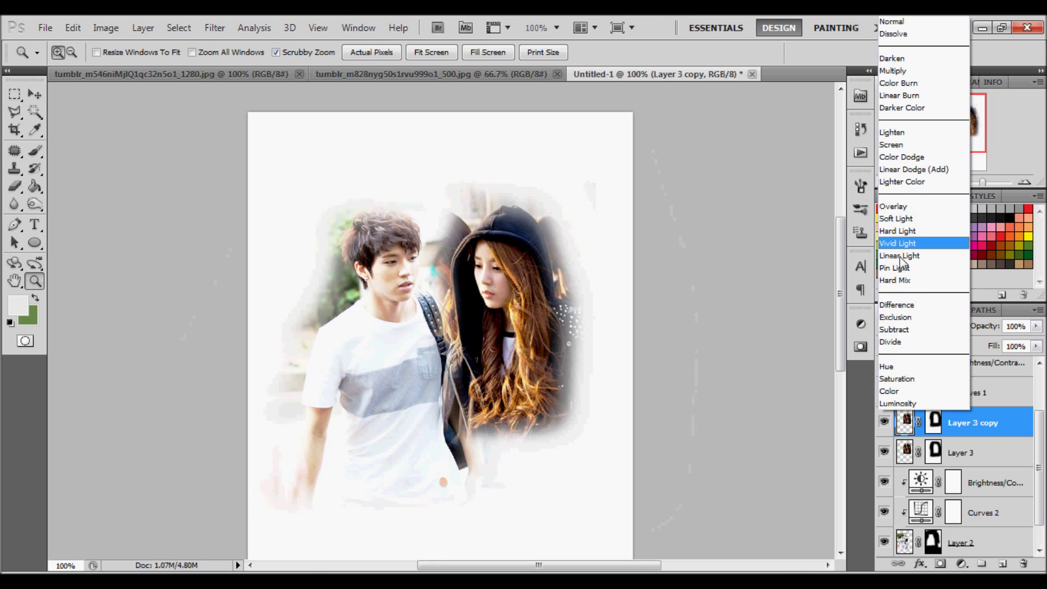
click(896, 216)
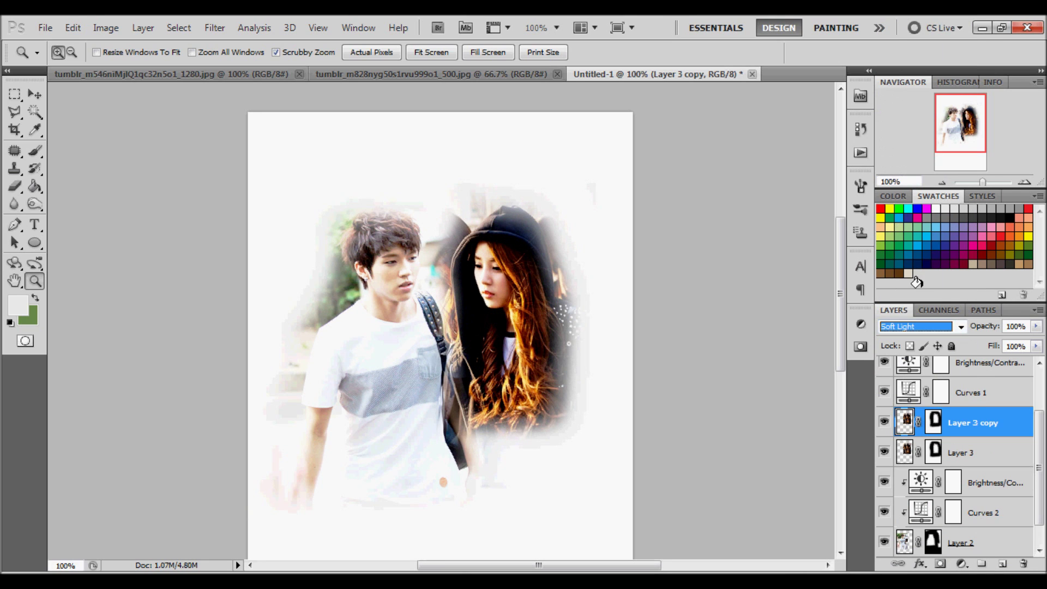
click(1035, 326)
drag(974, 345, 969, 343)
alt+click(992, 436)
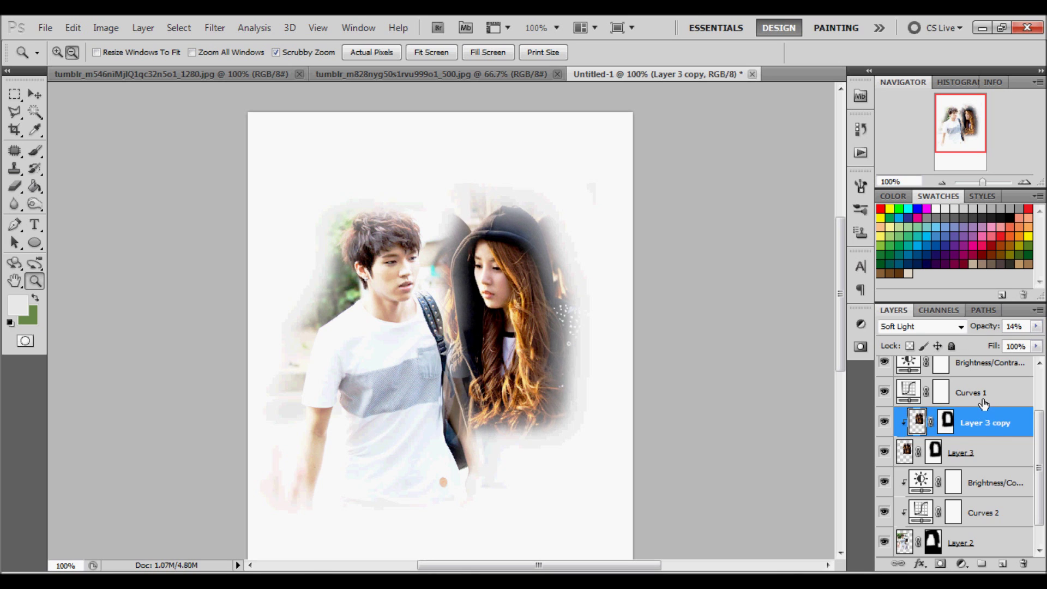
Clip Curves 1, the two Brightness/Contrast adjustments and Levels 1 above the Layer 3 copy back to Layer 3.
click(983, 402)
alt+click(984, 407)
alt+click(985, 378)
scroll(981, 386, up, 2)
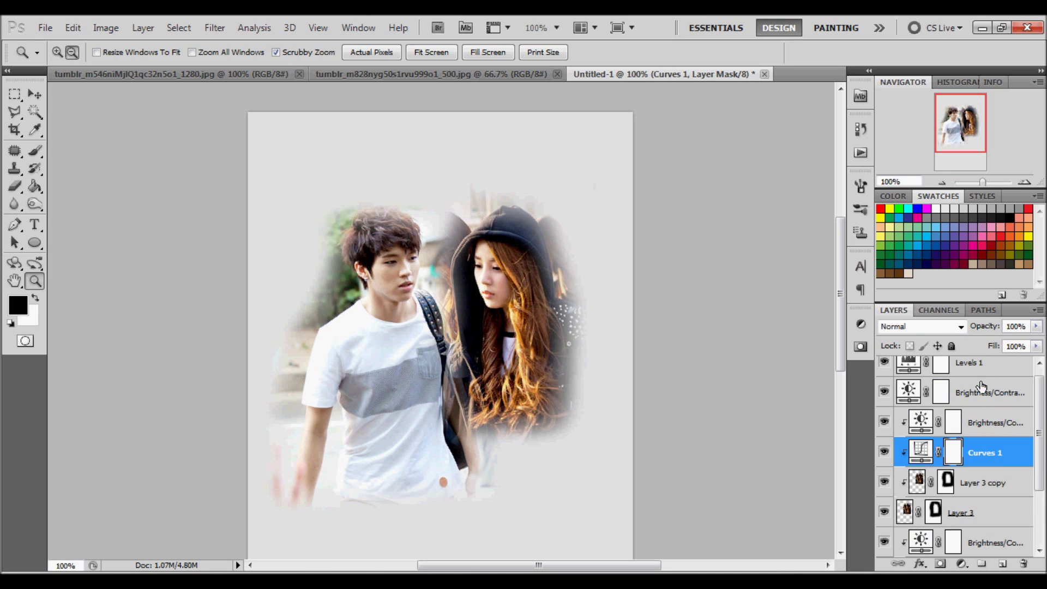
click(981, 403)
alt+click(987, 406)
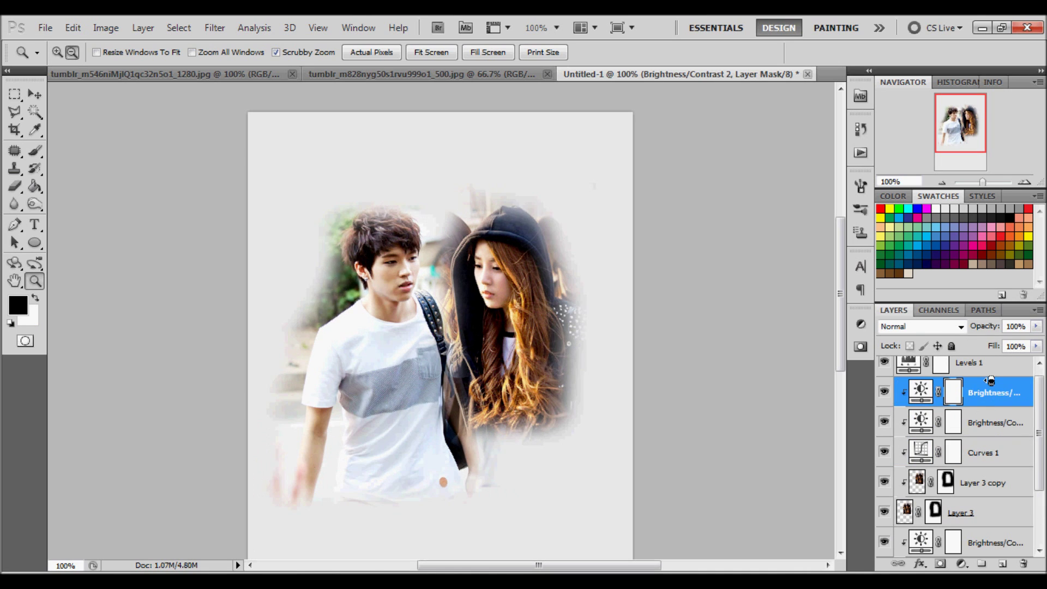
alt+click(991, 407)
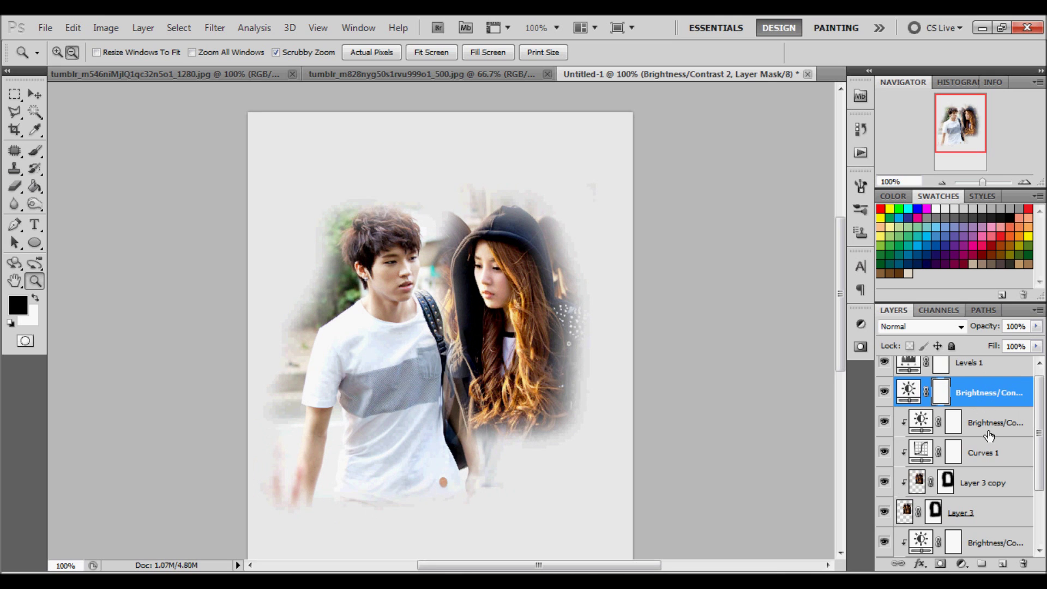
alt+click(987, 407)
alt+click(991, 376)
alt+click(1000, 385)
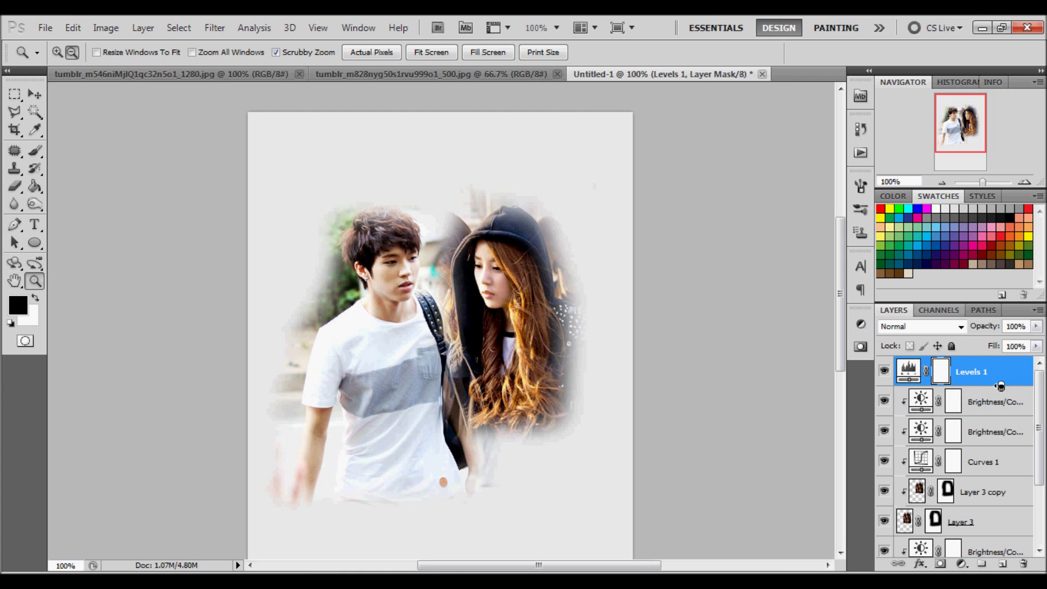
With Layer 2 active, sample dark navy from the woman's hood as foreground and tan from the man's face as background colour.
scroll(990, 406, down, 2)
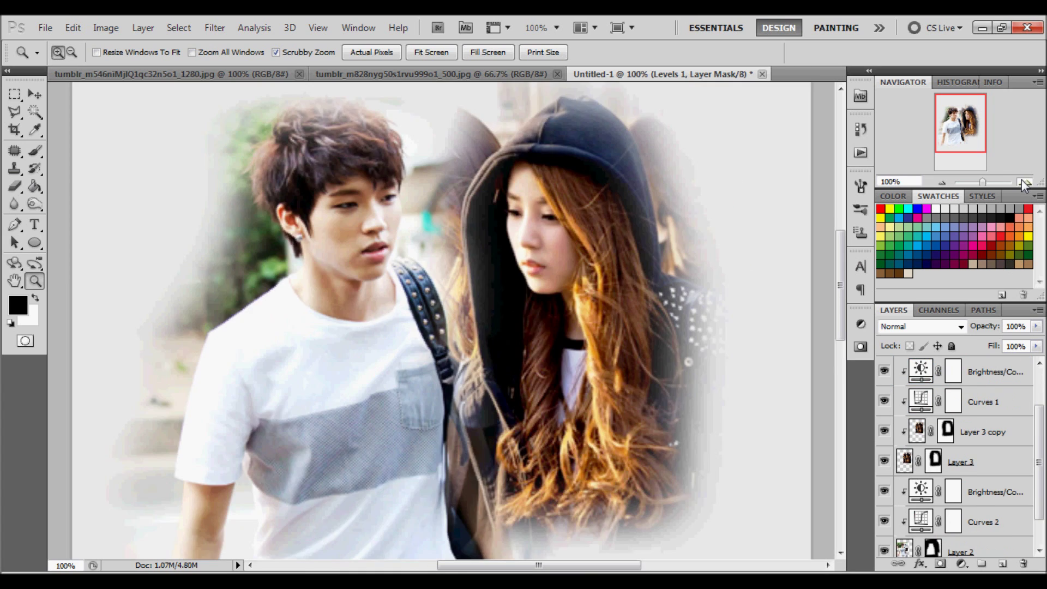
click(1024, 182)
mouse_move(962, 131)
mouse_down()
mouse_move(944, 111)
mouse_move(947, 122)
mouse_up()
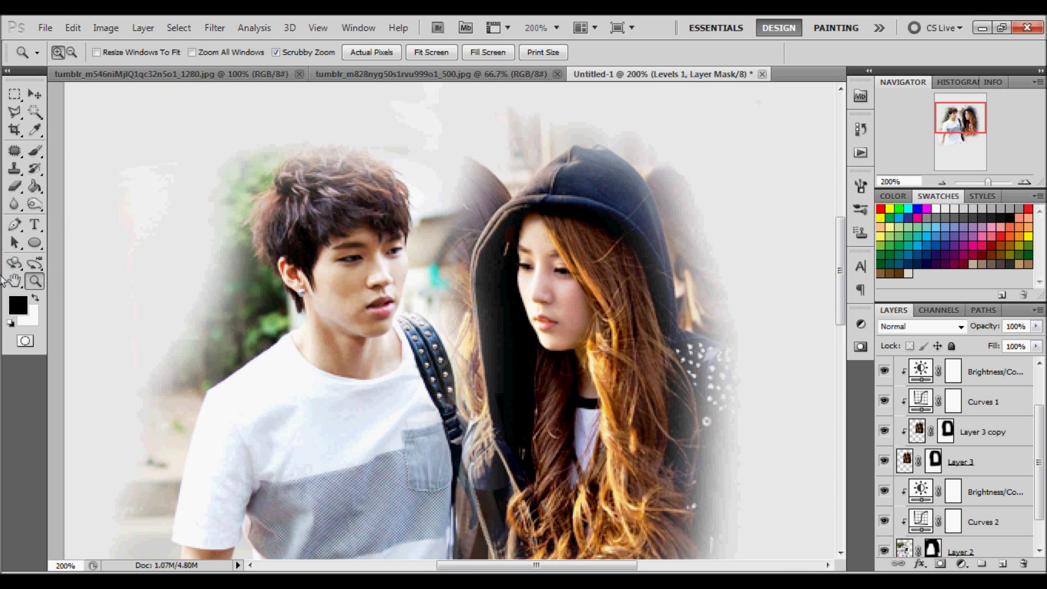
click(34, 131)
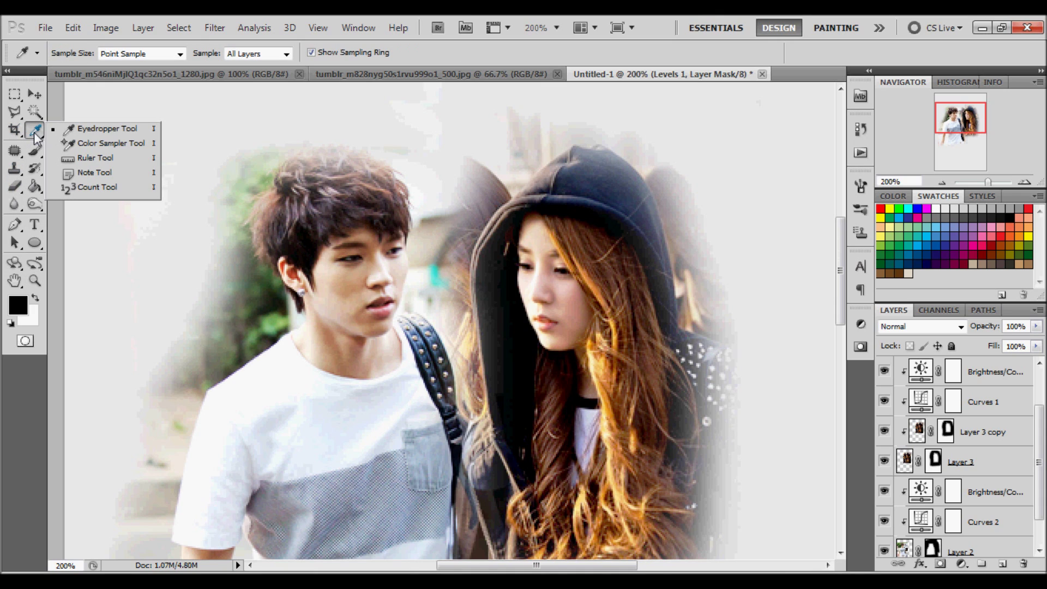
click(103, 130)
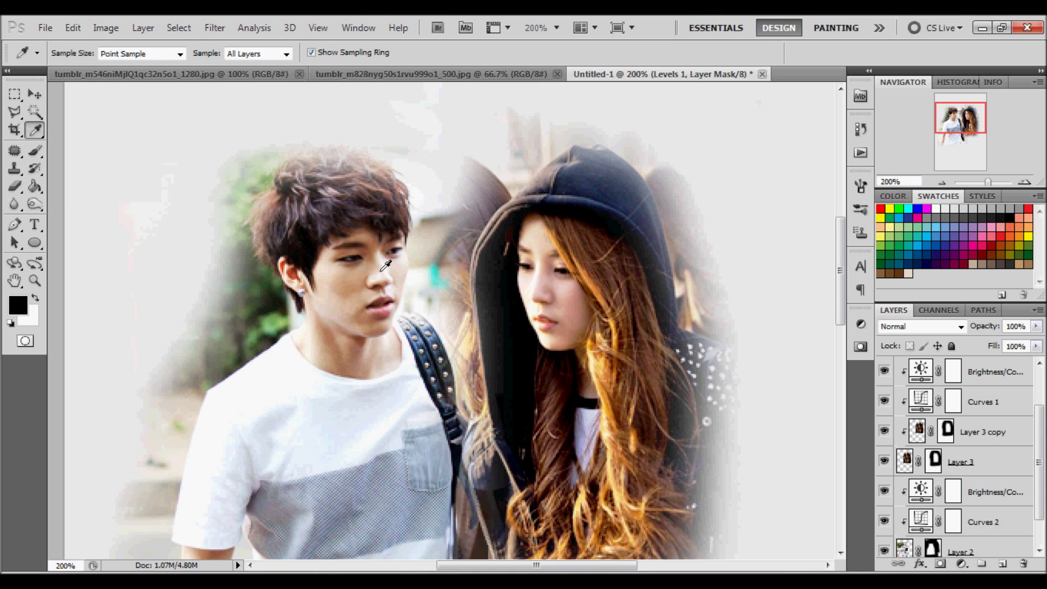
click(356, 273)
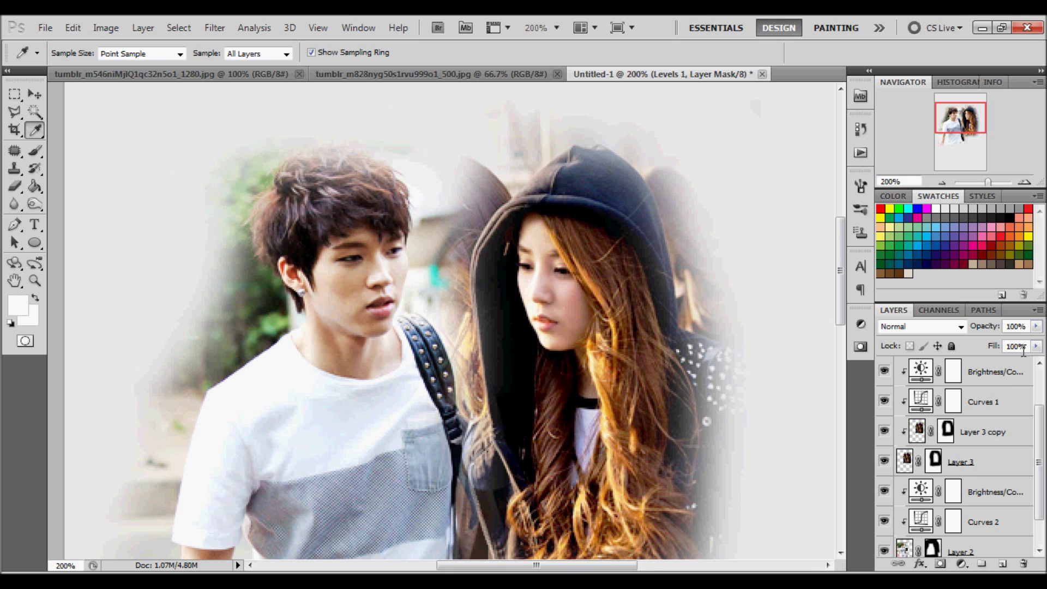
scroll(993, 438, up, 2)
scroll(969, 444, down, 3)
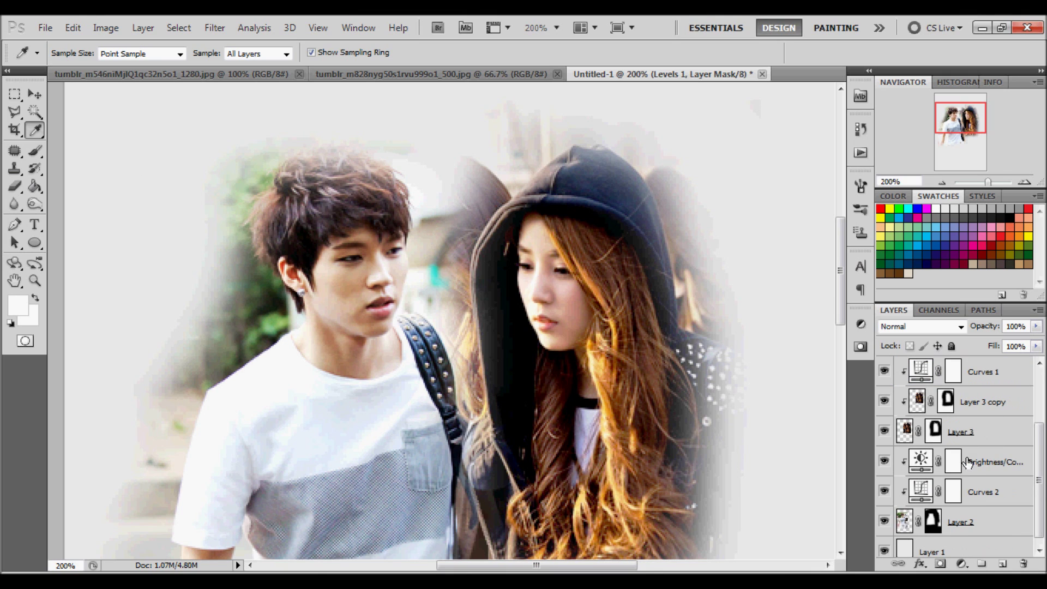
click(919, 528)
alt+click(208, 271)
click(345, 271)
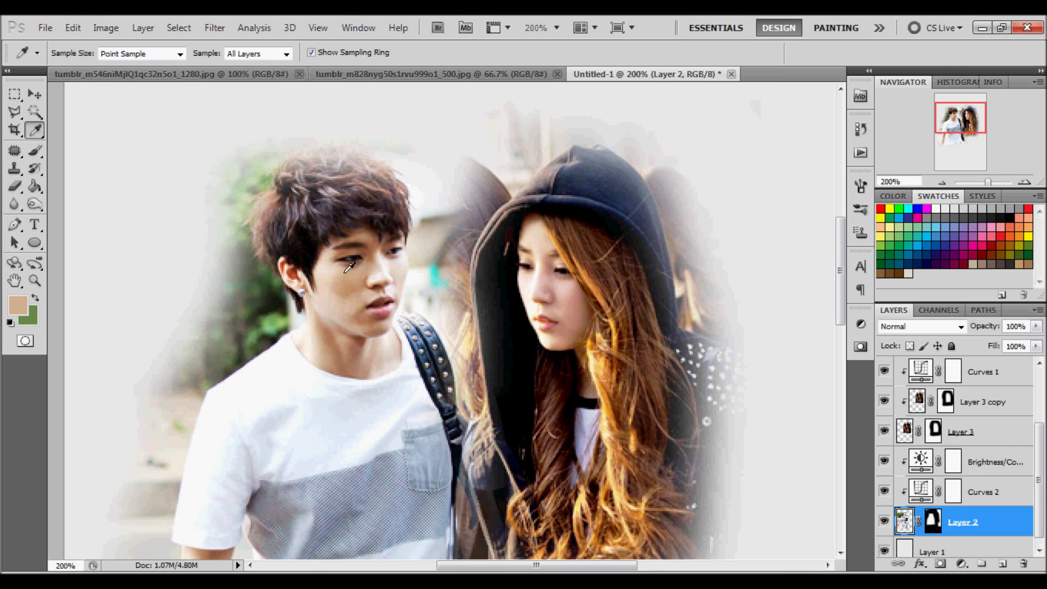
click(344, 281)
click(615, 194)
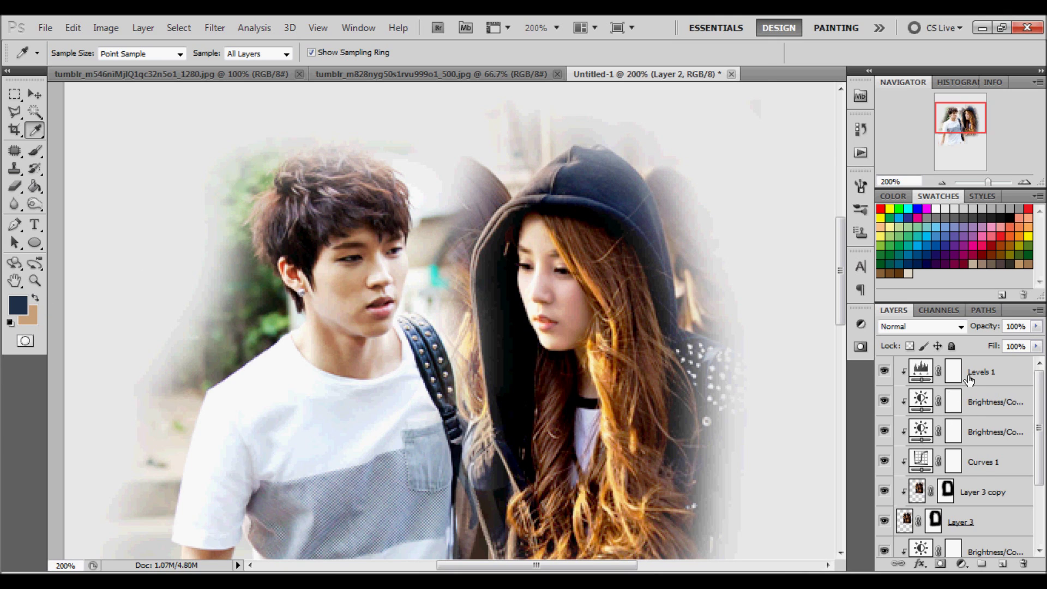
Add a navy-to-tan Gradient Map adjustment layer above Levels 1 and set its blend mode to Soft Light.
click(971, 376)
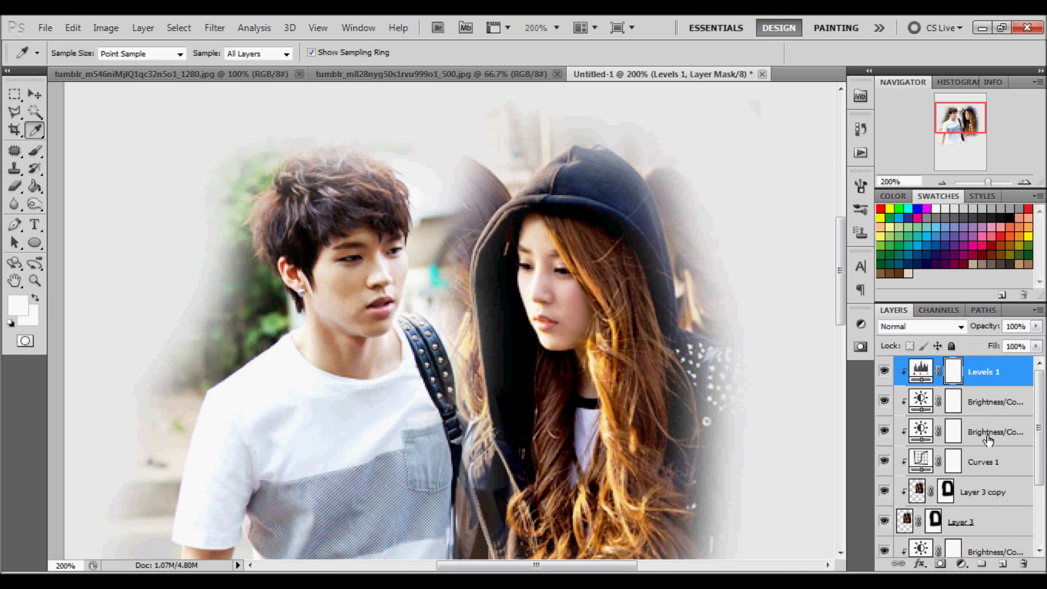
click(961, 564)
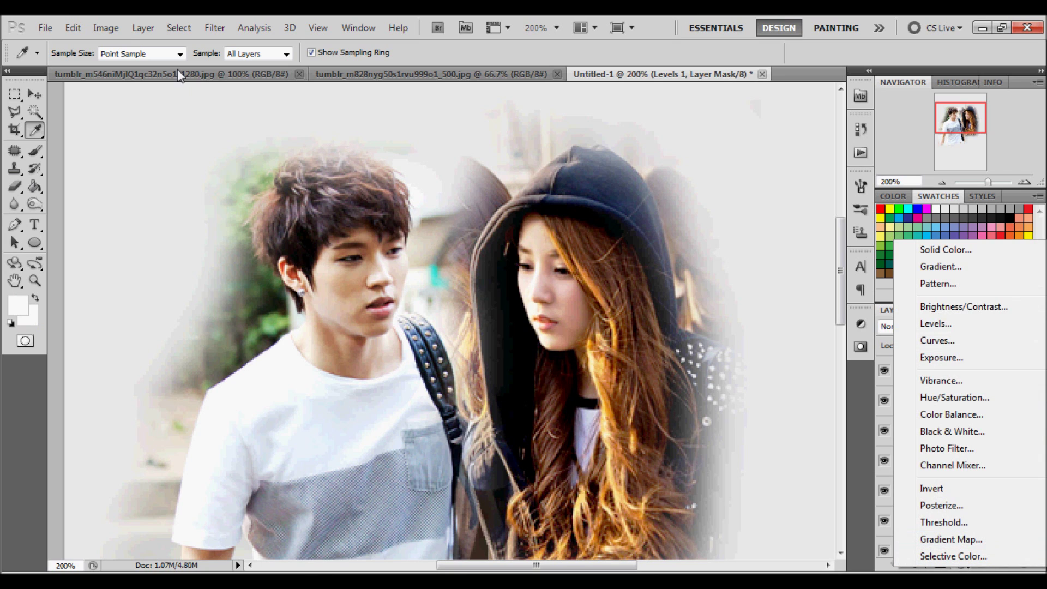
click(133, 29)
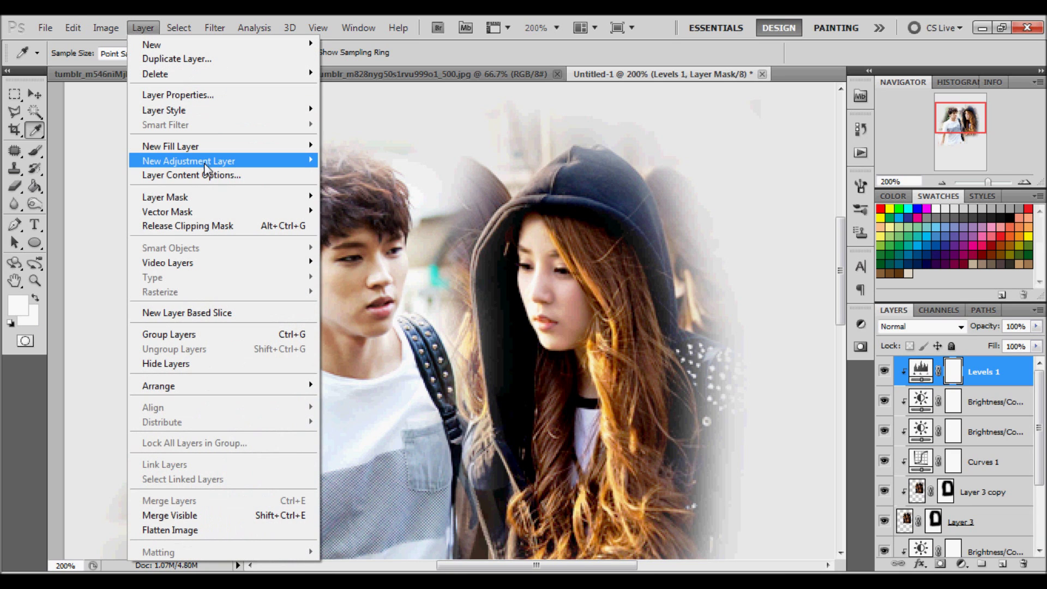
mouse_move(289, 171)
click(375, 363)
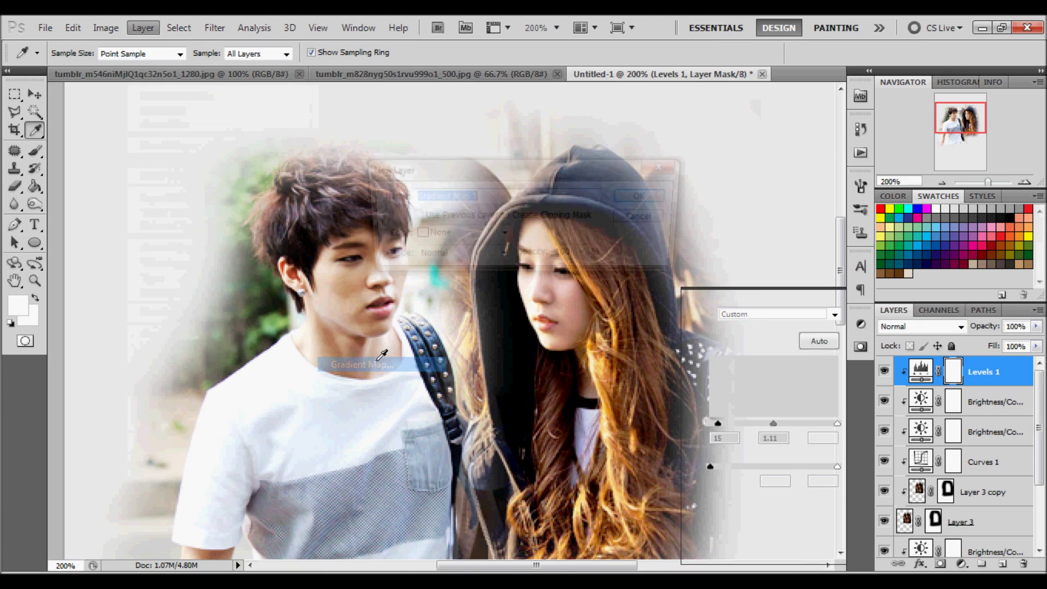
click(671, 196)
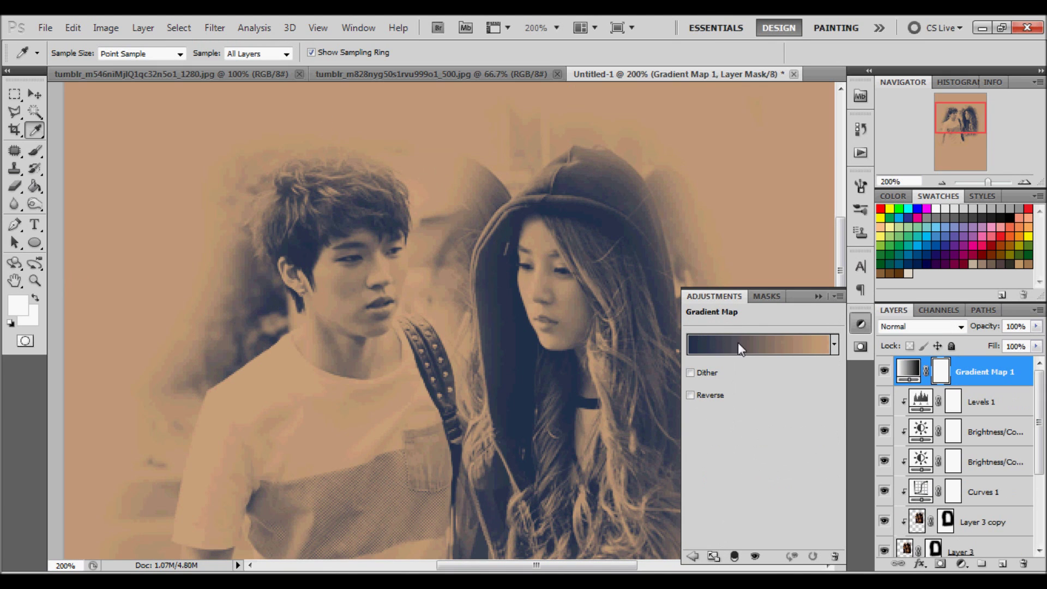
click(864, 322)
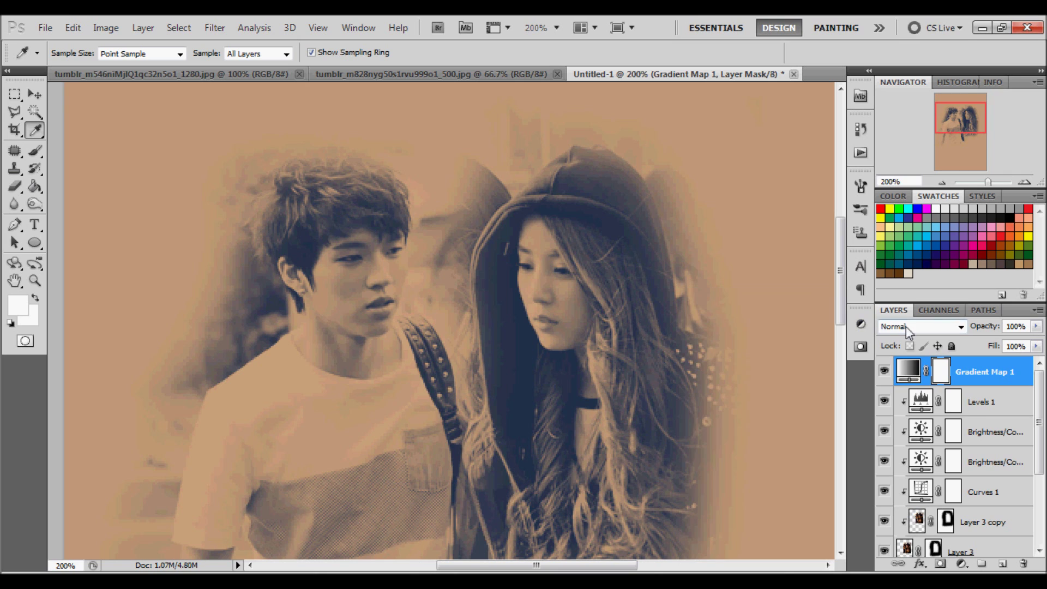
click(905, 326)
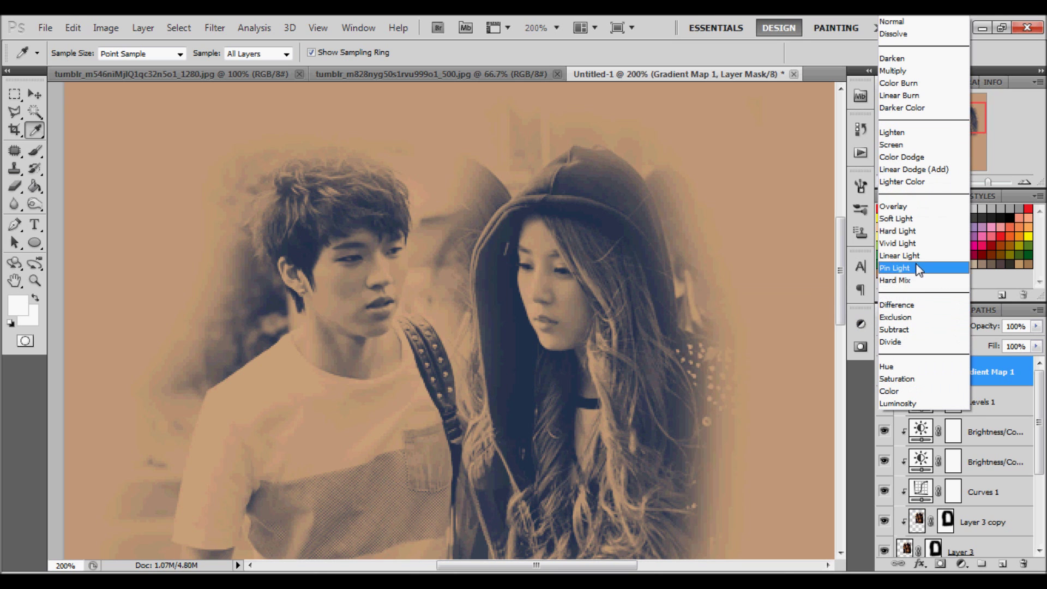
click(914, 213)
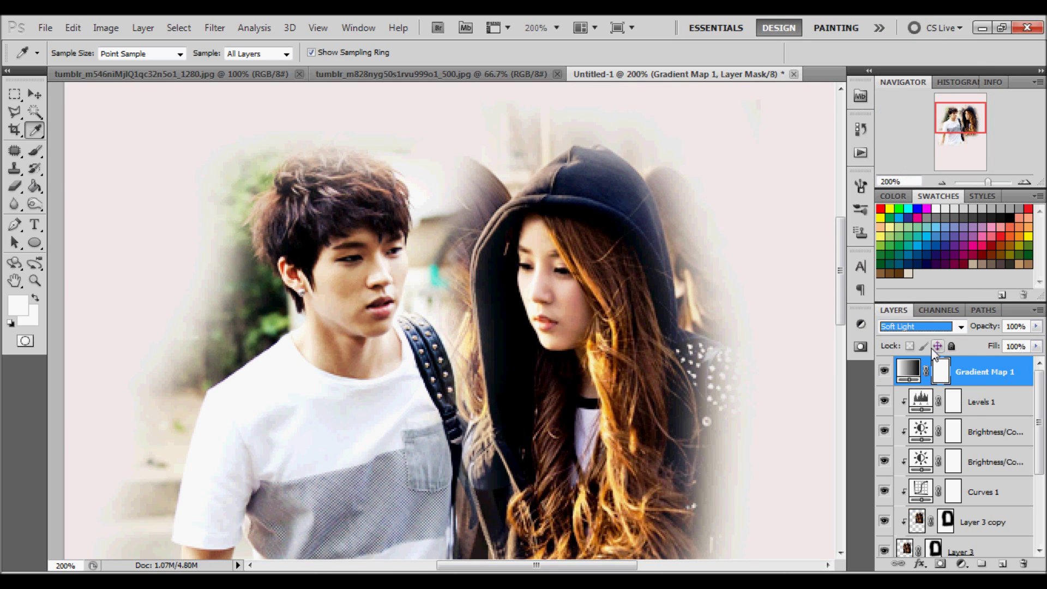
Add a second navy-to-tan Gradient Map on top, blended with Multiply at about 15% opacity.
click(961, 563)
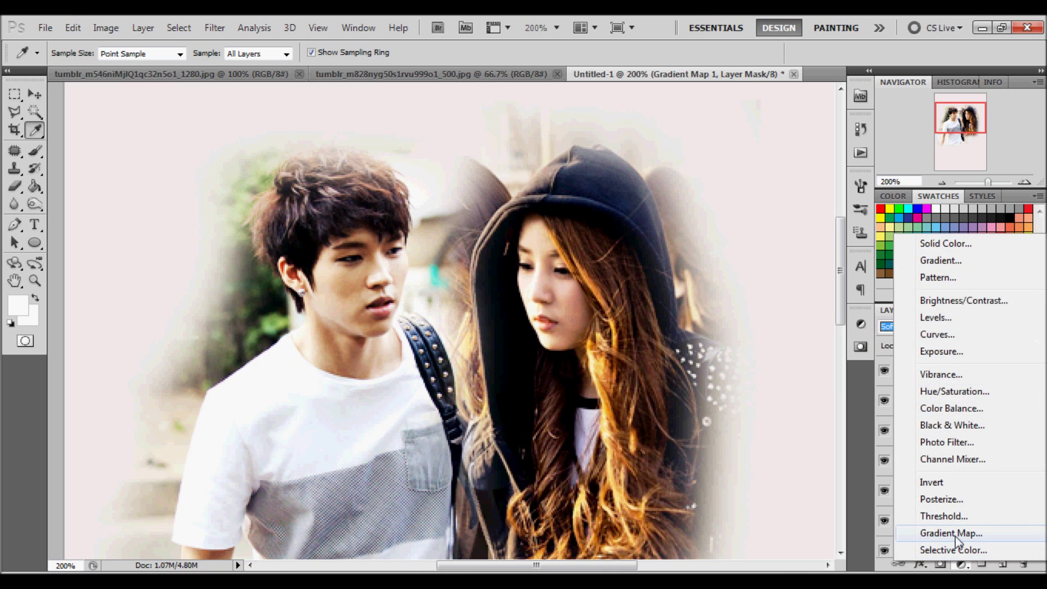
click(950, 533)
click(900, 326)
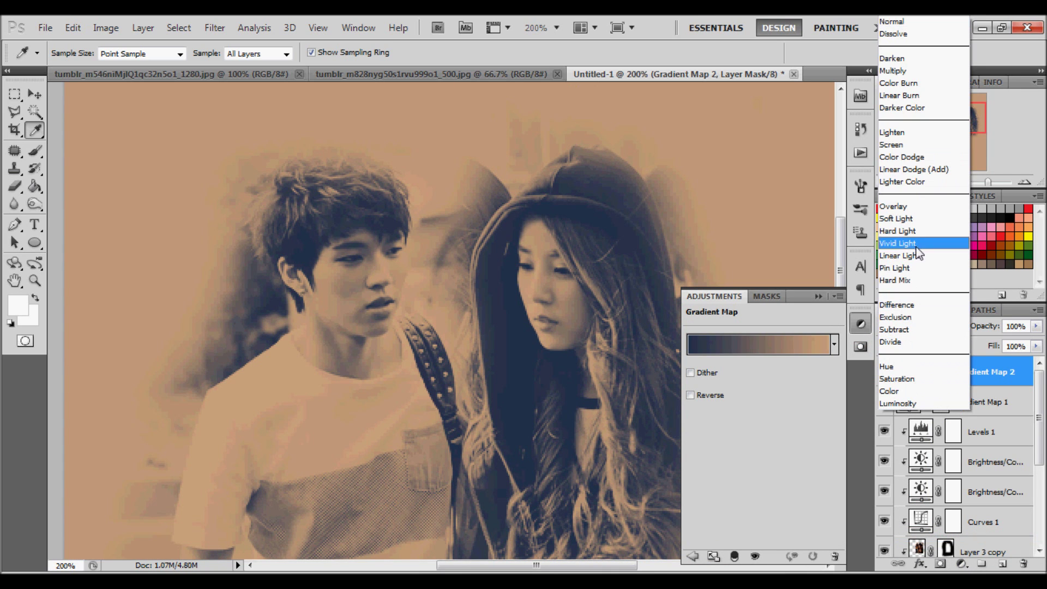
click(894, 70)
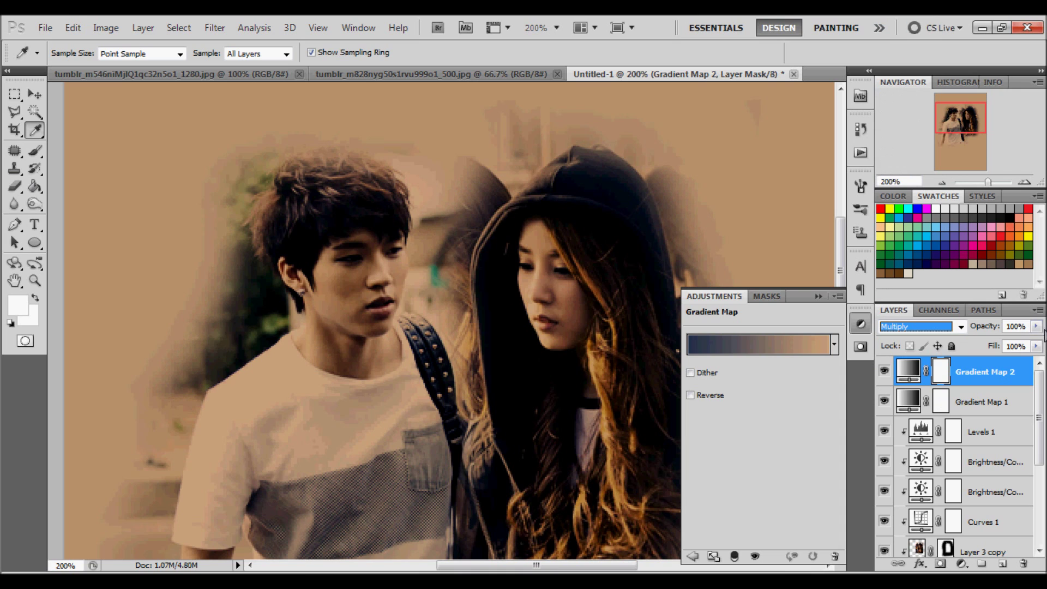
click(1035, 326)
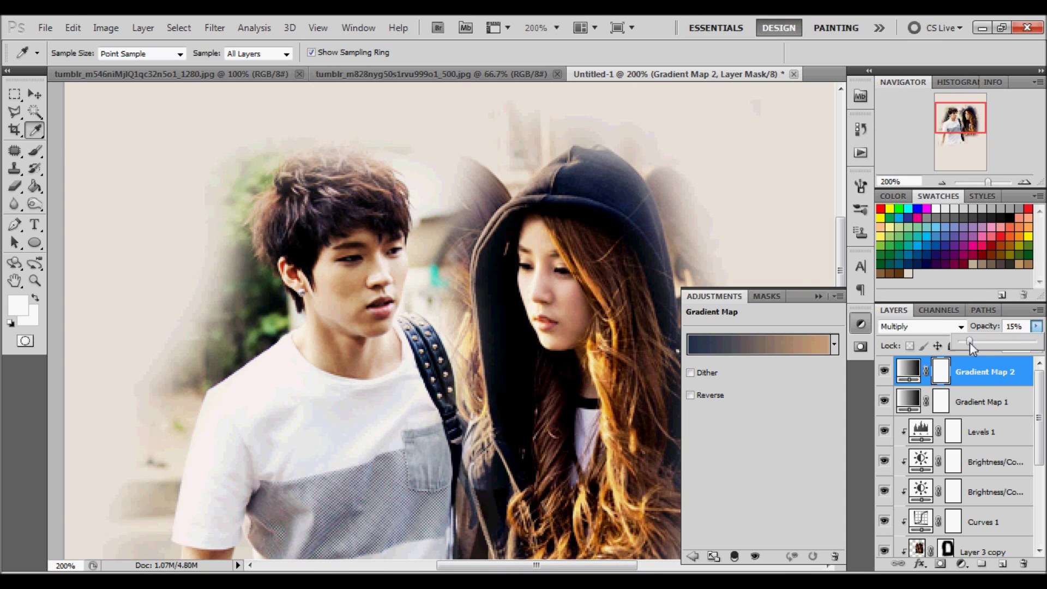
drag(966, 343, 970, 343)
Add a third Gradient Map on top and apply the dark green to dark brown preset gradient.
click(958, 565)
click(960, 529)
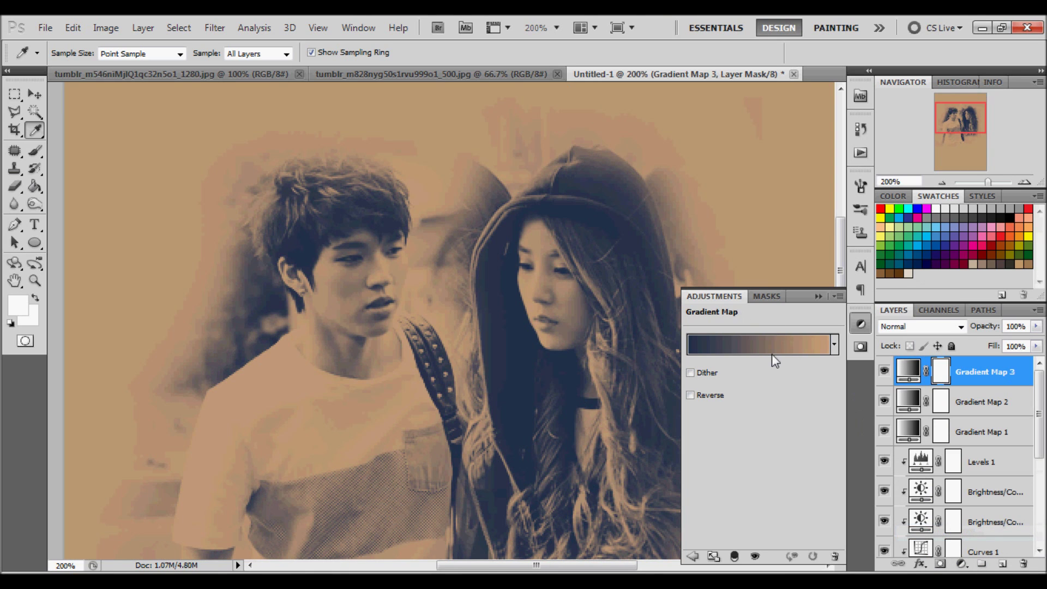
click(771, 349)
scroll(693, 211, down, 3)
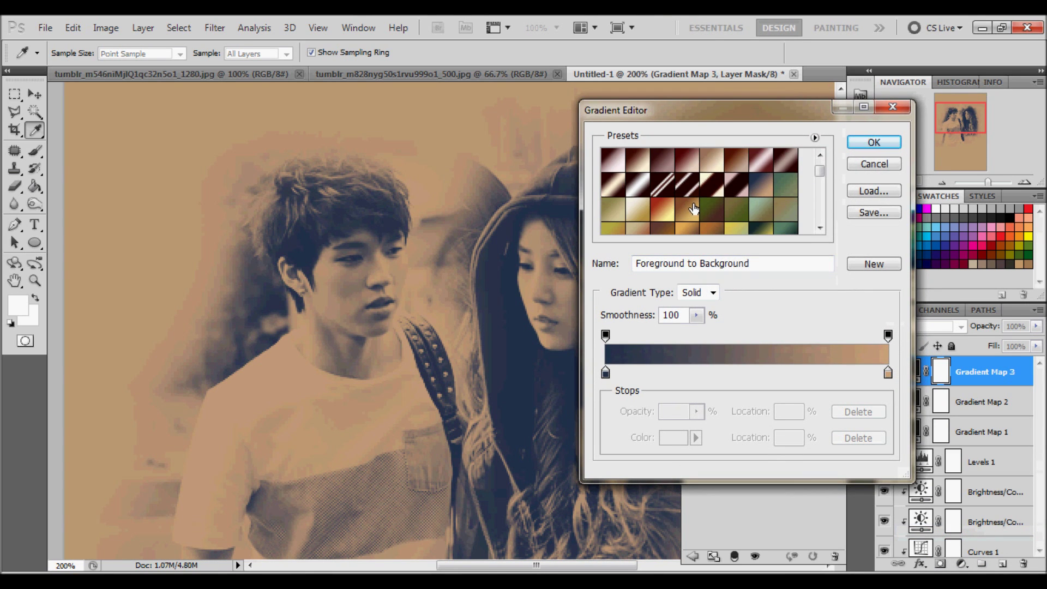
click(705, 218)
click(874, 142)
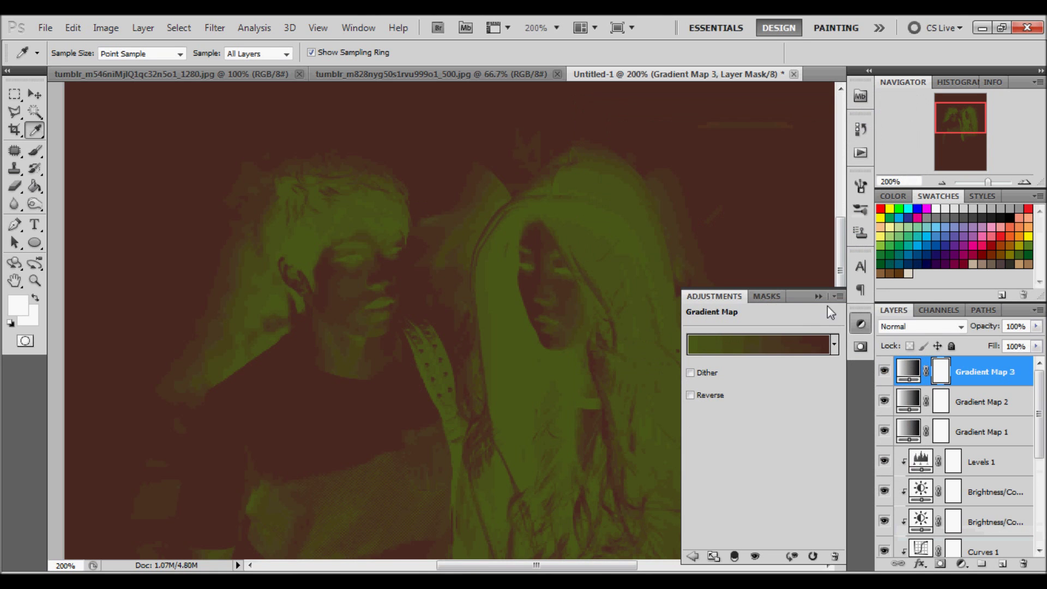
Reverse the green and brown gradient of Gradient Map 3 and set its blend mode to Soft Light.
click(691, 395)
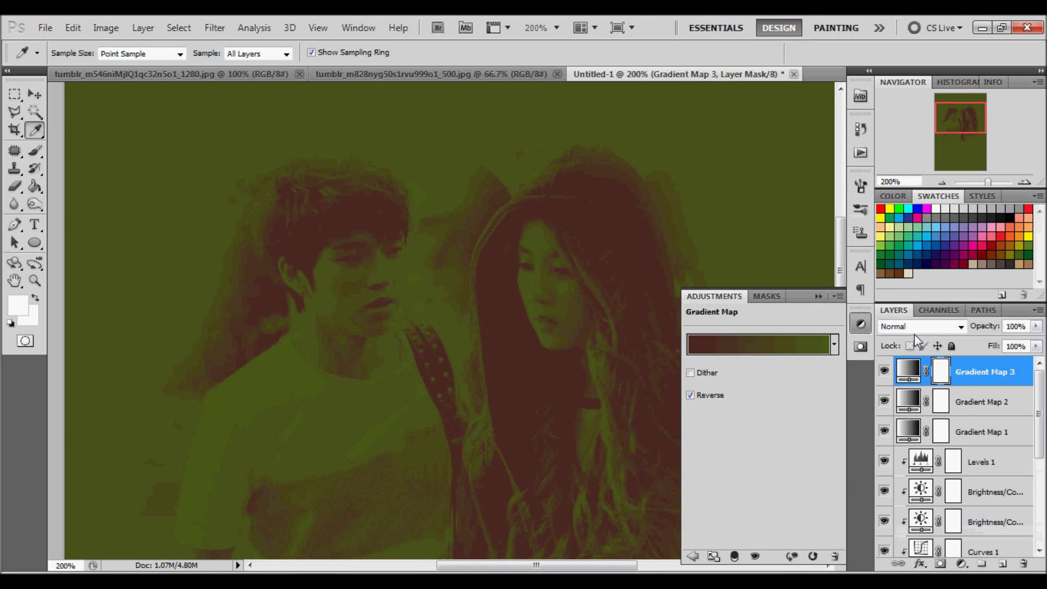
click(914, 327)
click(907, 214)
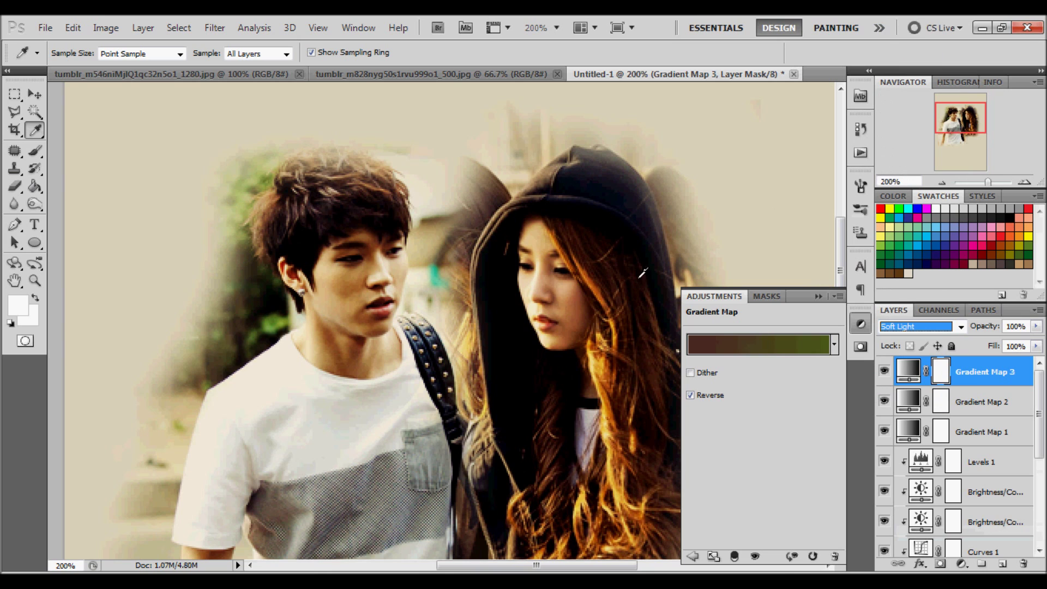
Lower the opacity of Gradient Map 3 to 37%.
click(1035, 326)
drag(1036, 342, 987, 349)
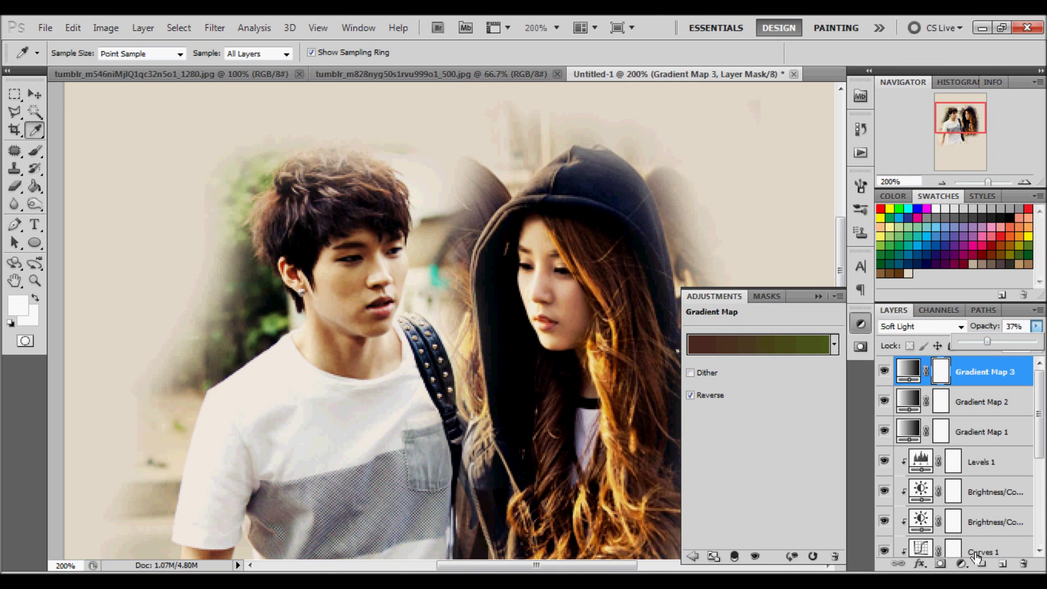
Add a fourth Gradient Map adjustment layer on top using the Black, White preset and set its blend mode to Luminosity.
click(961, 562)
click(948, 531)
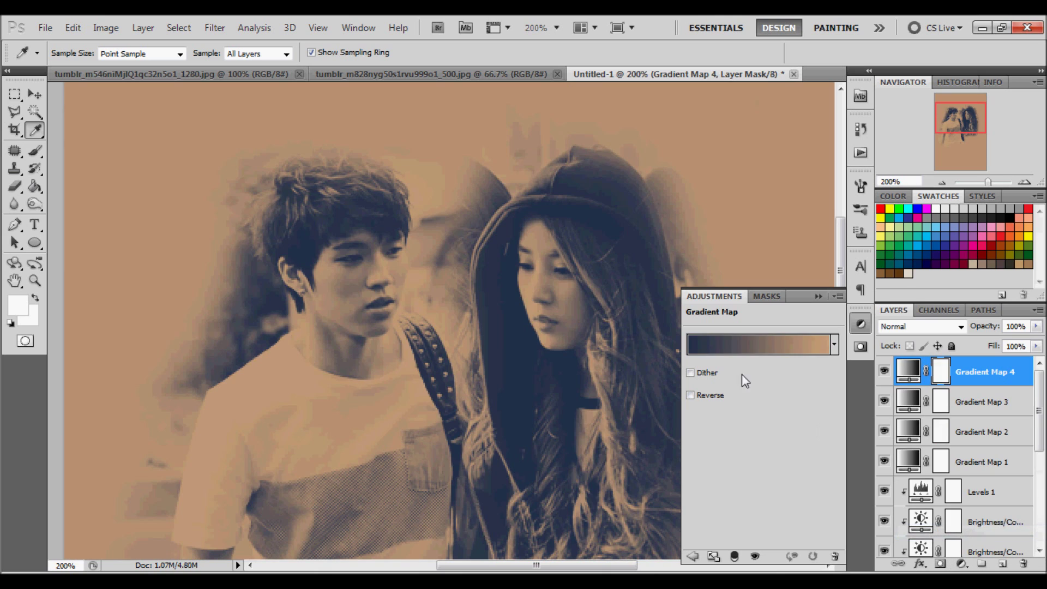
click(720, 355)
click(662, 161)
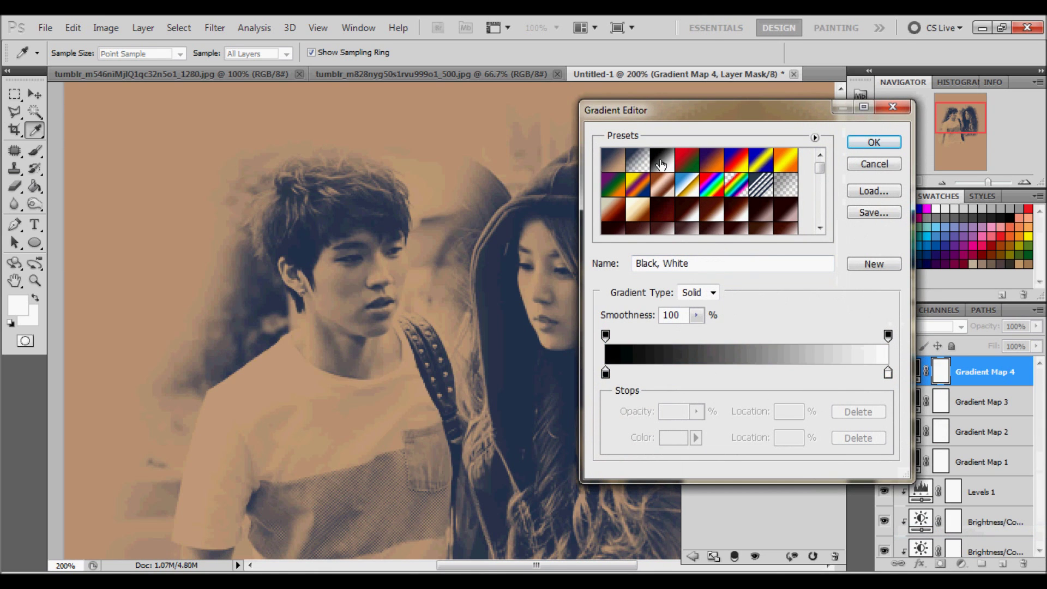
click(888, 140)
click(958, 327)
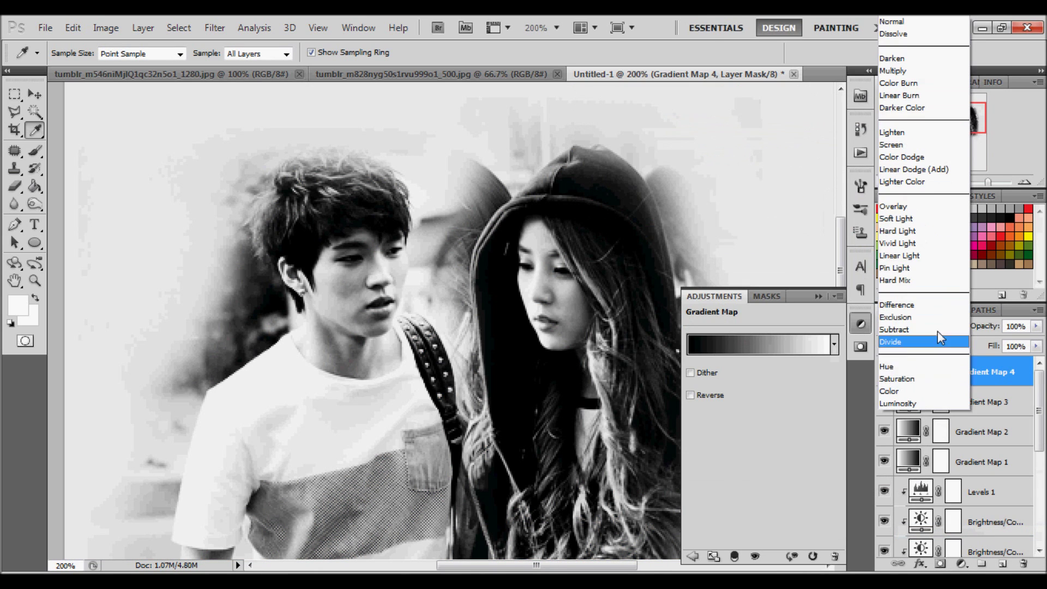
click(900, 407)
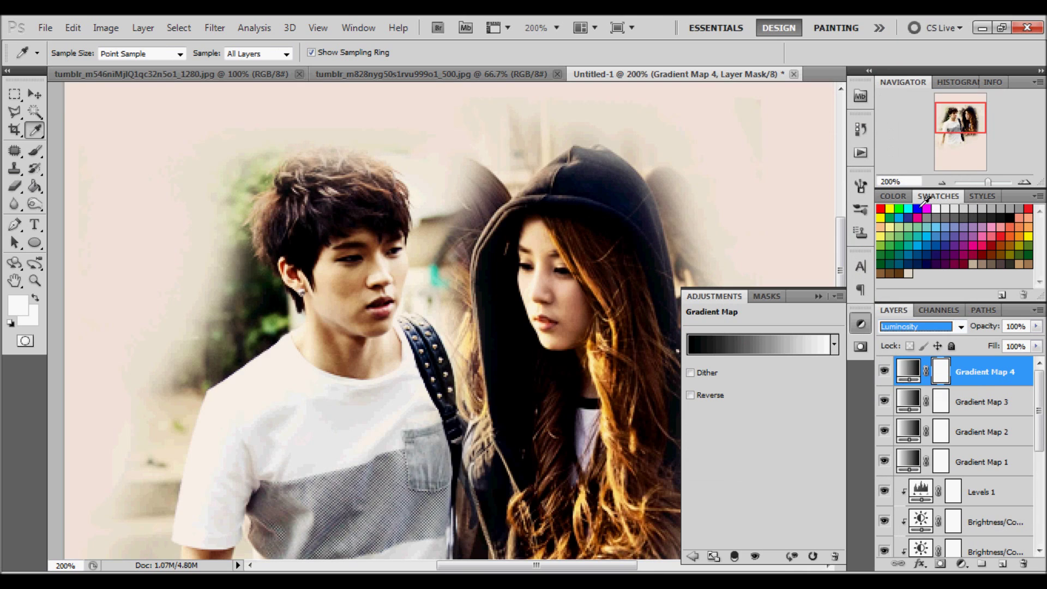
click(939, 180)
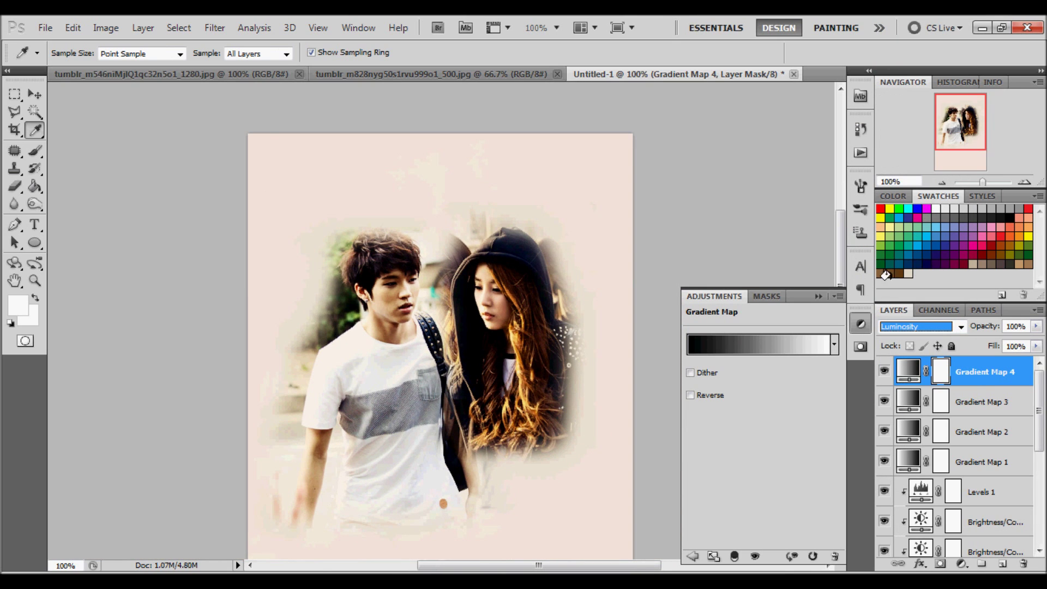
click(1025, 182)
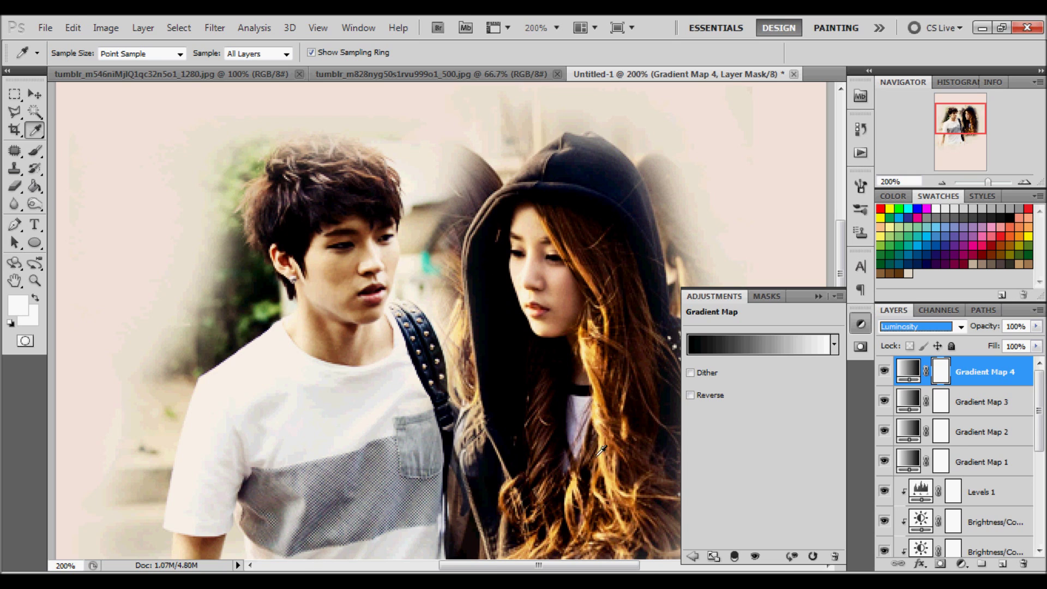
Duplicate Layer 2 and blend the copy with Soft Light at 25% opacity.
scroll(926, 523, down, 5)
click(981, 516)
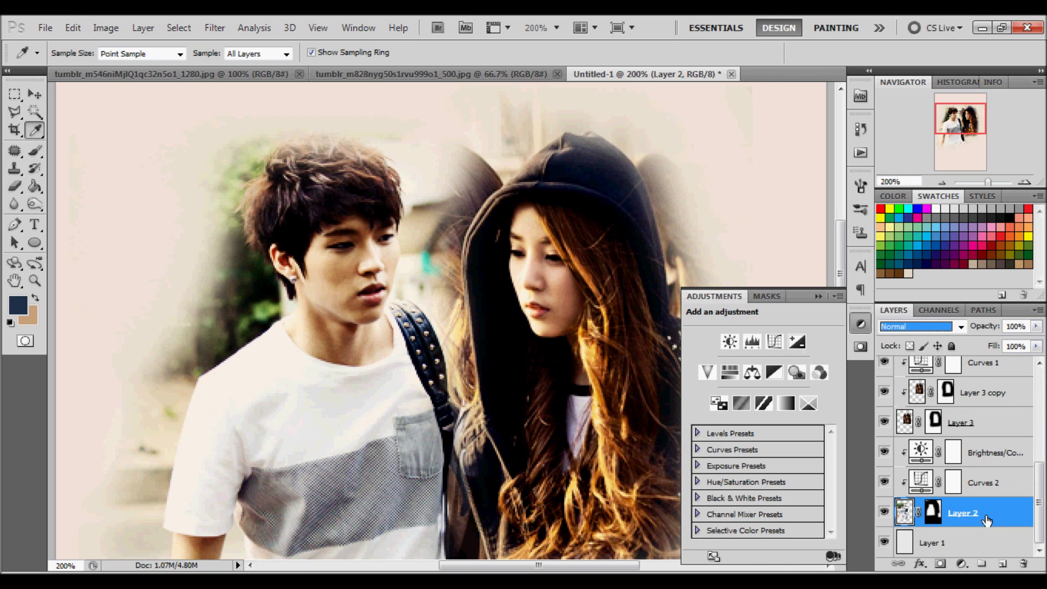
drag(985, 520, 1001, 562)
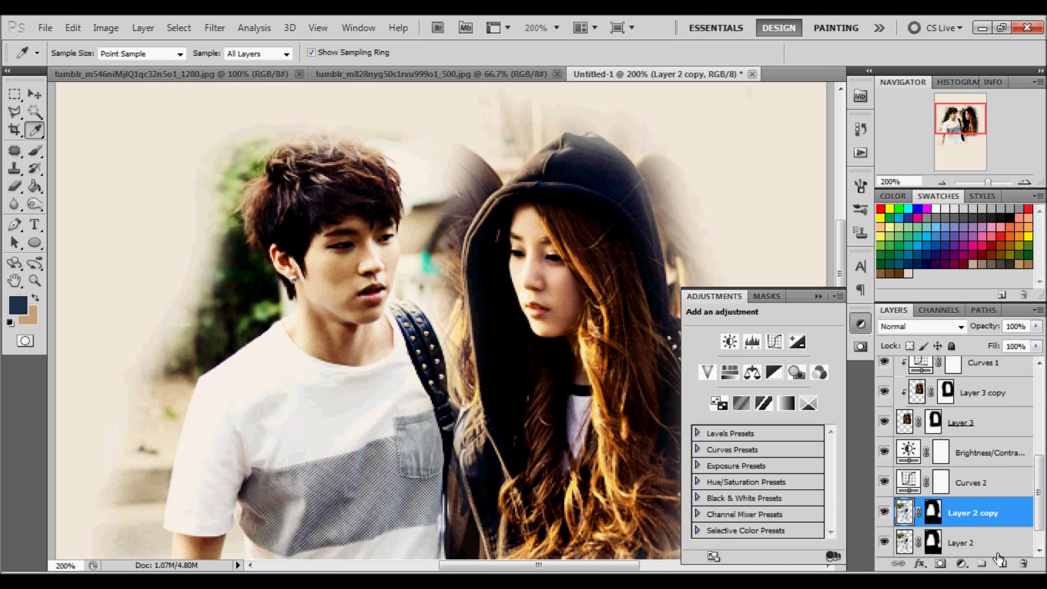
click(921, 326)
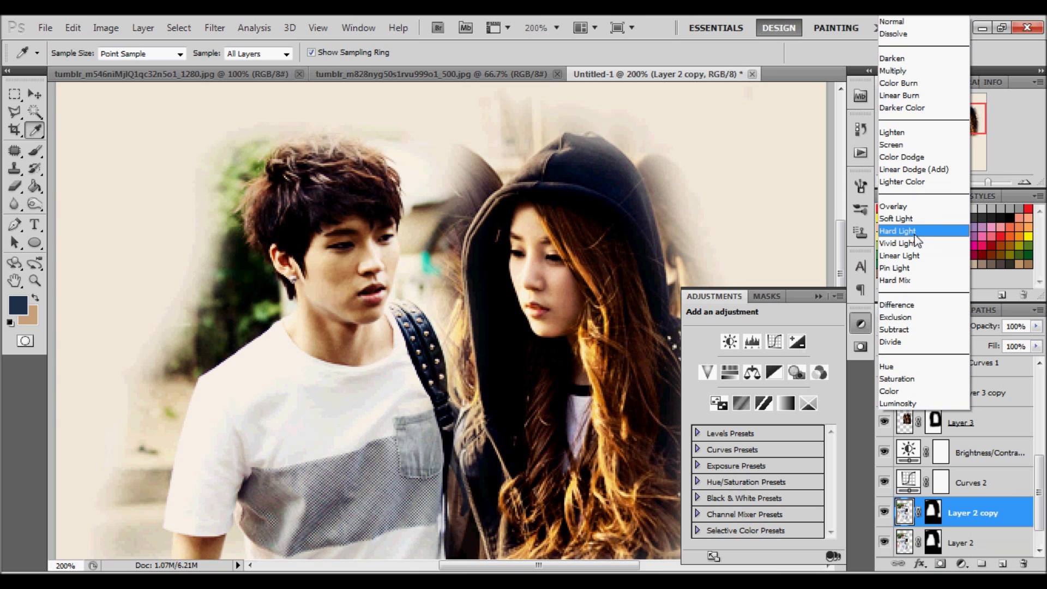
click(917, 170)
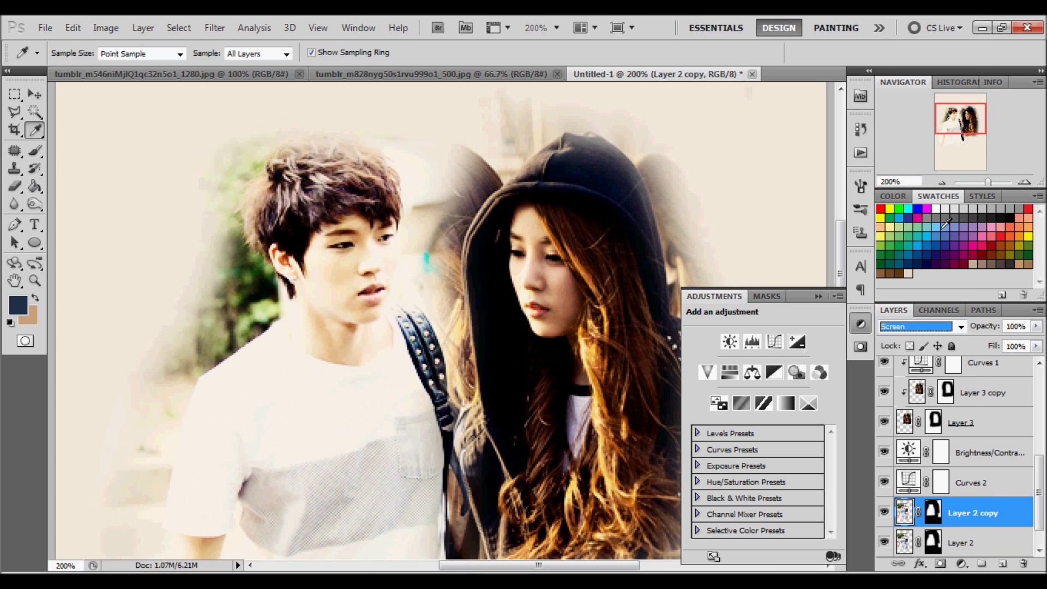
click(1035, 326)
drag(1009, 338, 976, 338)
click(946, 326)
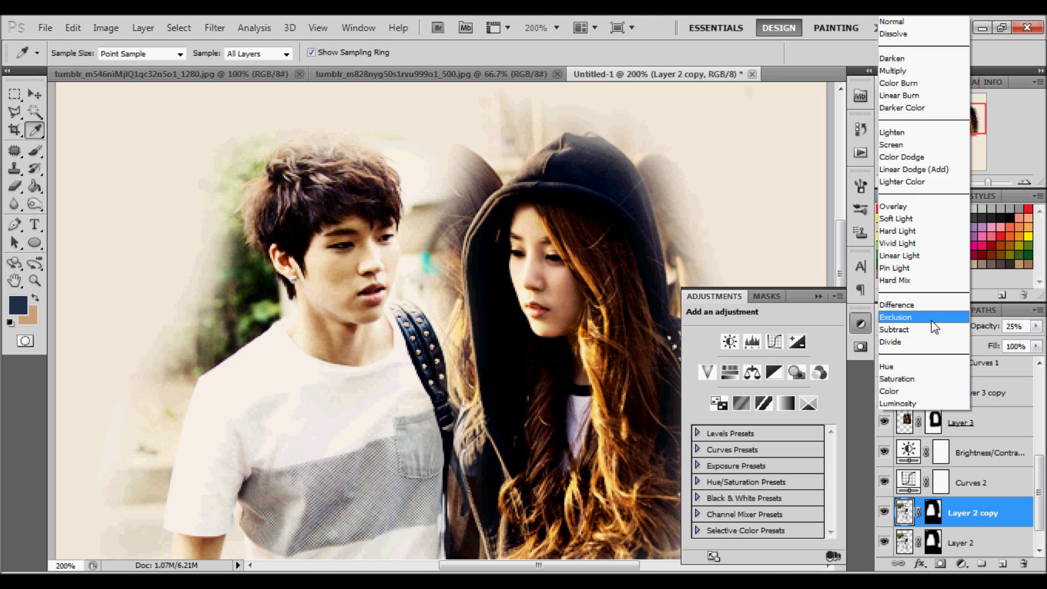
click(914, 214)
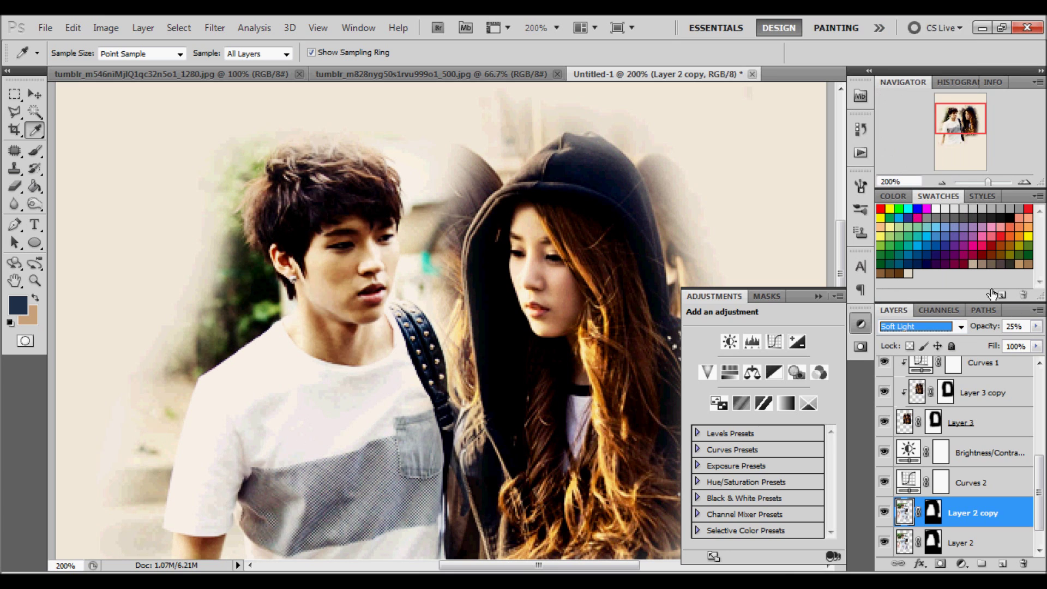
Duplicate Layer 2 copy and set the new duplicate's blend mode to Screen.
key(ctrl+j)
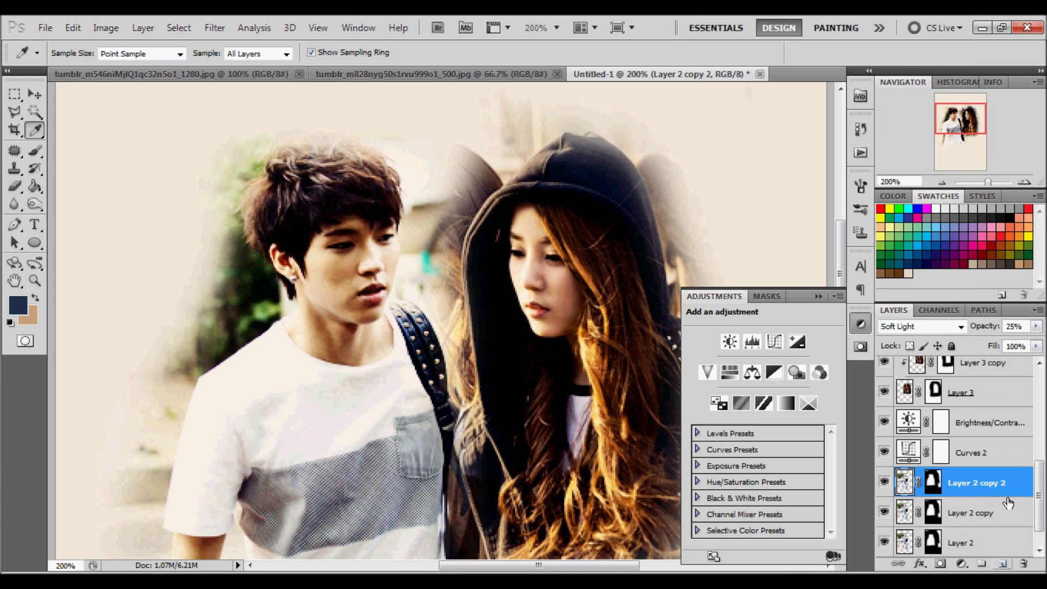
click(946, 326)
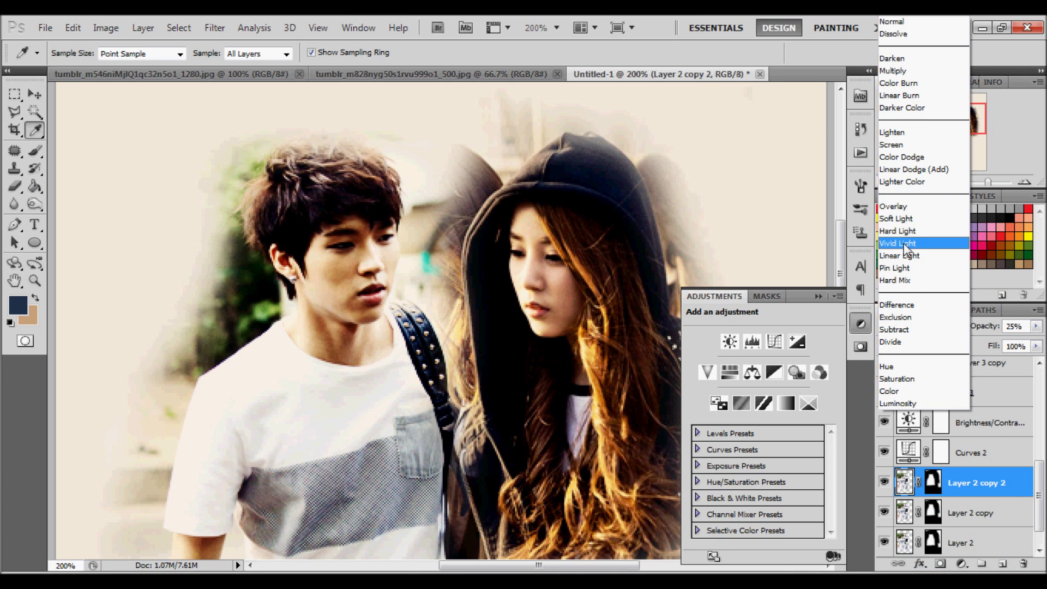
click(898, 145)
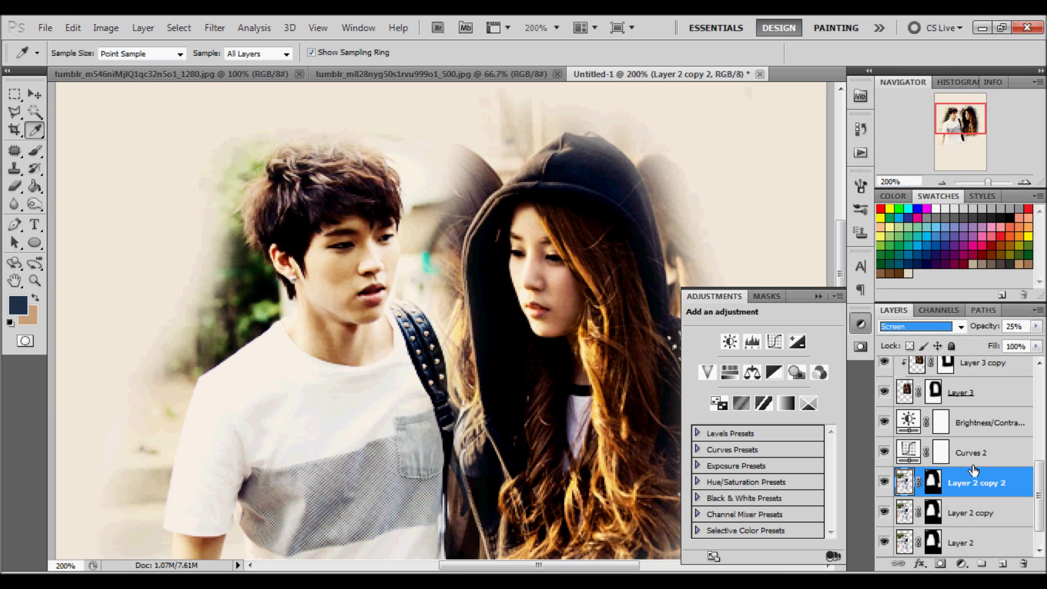
Clip both Layer 2 copies, Curves 2 and the Brightness/Contrast layer above them to Layer 2.
click(980, 518)
key(super)
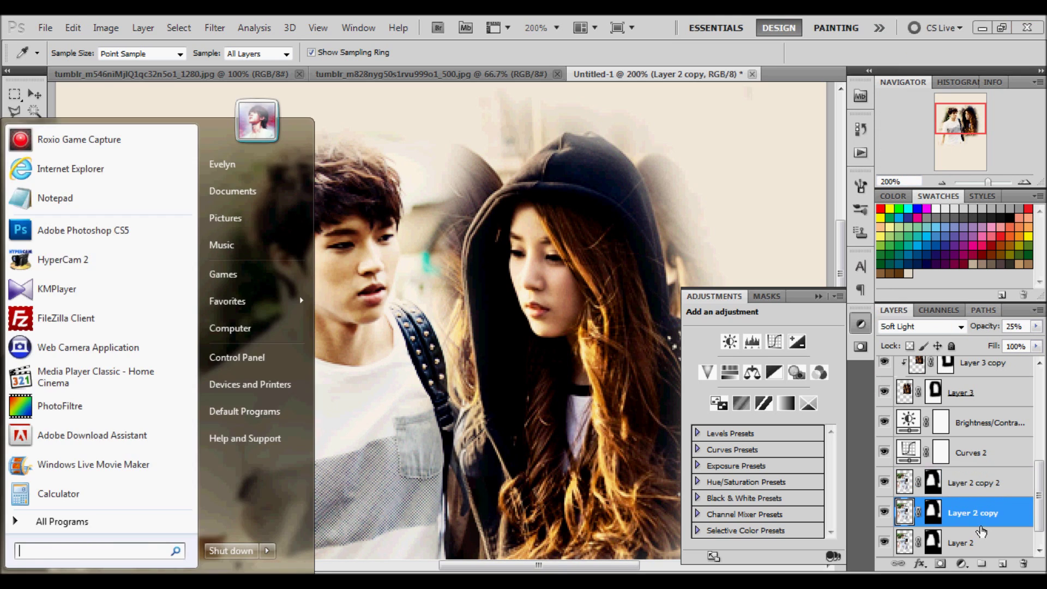
key(super)
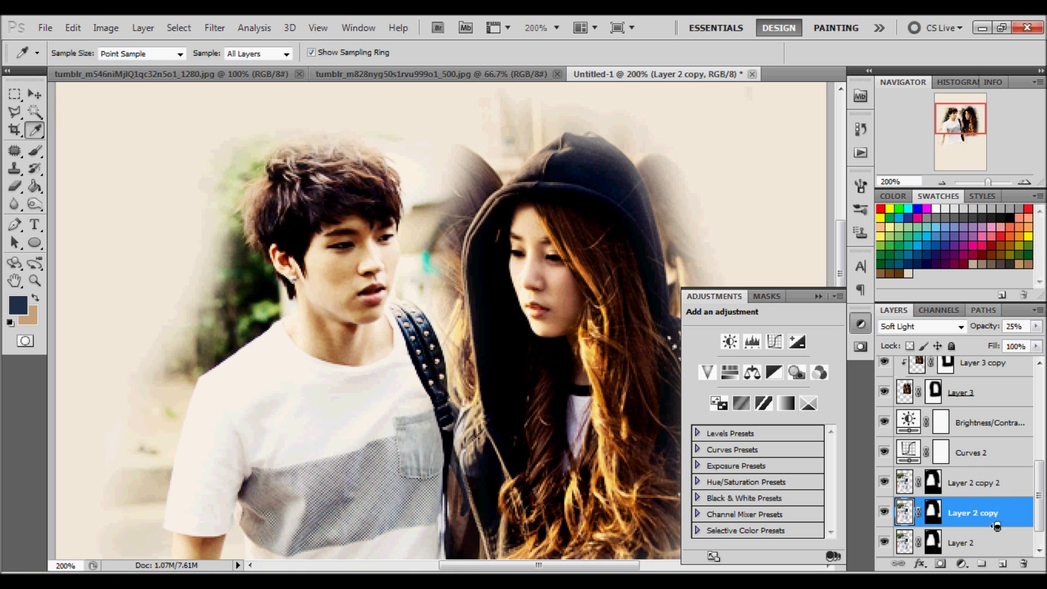
alt+click(995, 527)
alt+click(989, 497)
alt+click(986, 467)
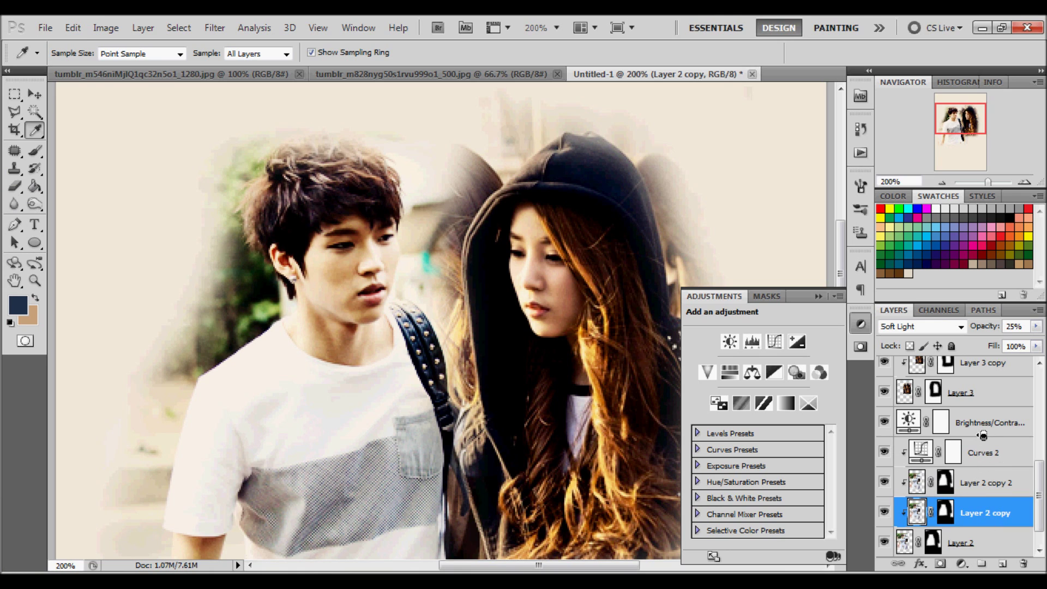
alt+click(982, 434)
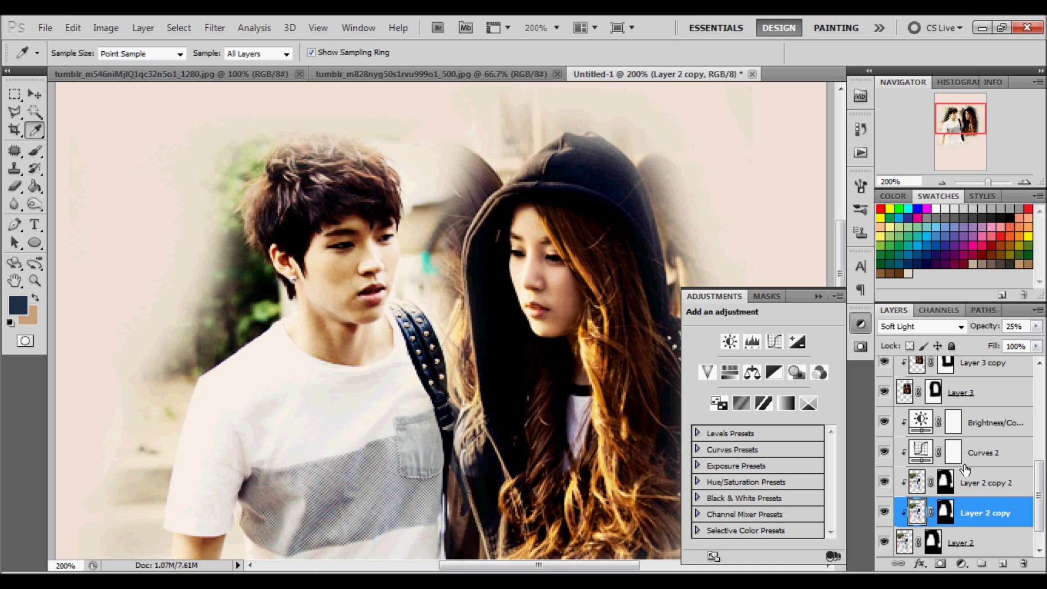
Add a Levels adjustment above the man's Brightness/Contrast layer with midtones 0.96 and white input 247, and clip it to the layers below.
click(985, 461)
click(981, 431)
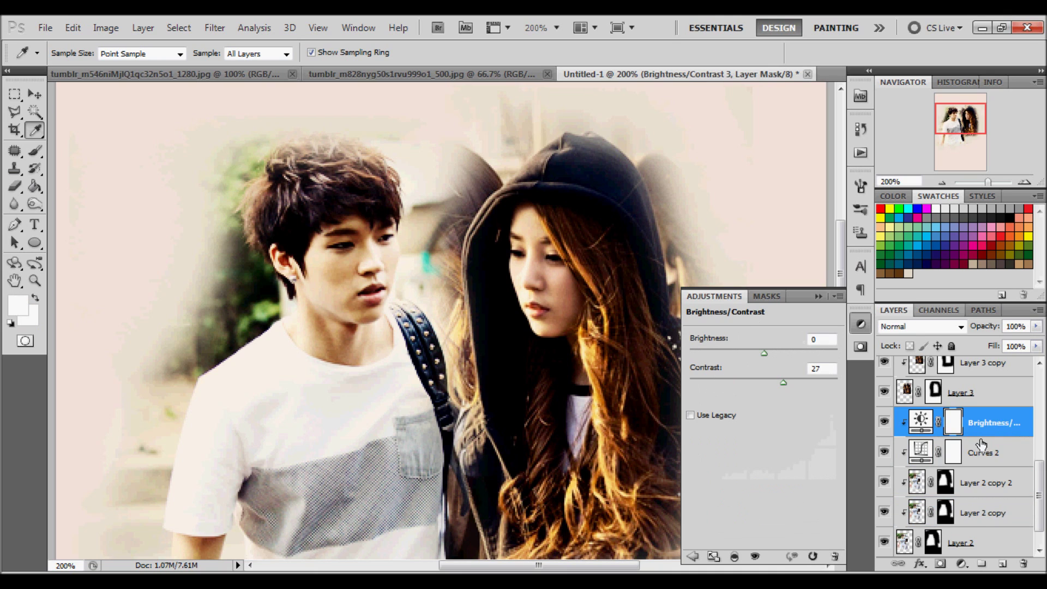
click(961, 563)
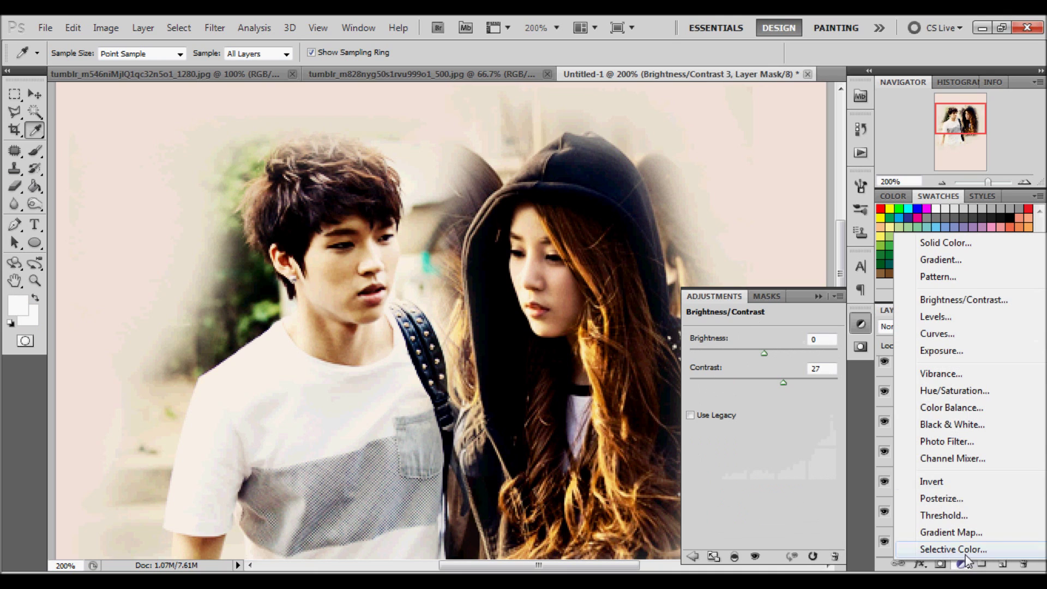
click(940, 317)
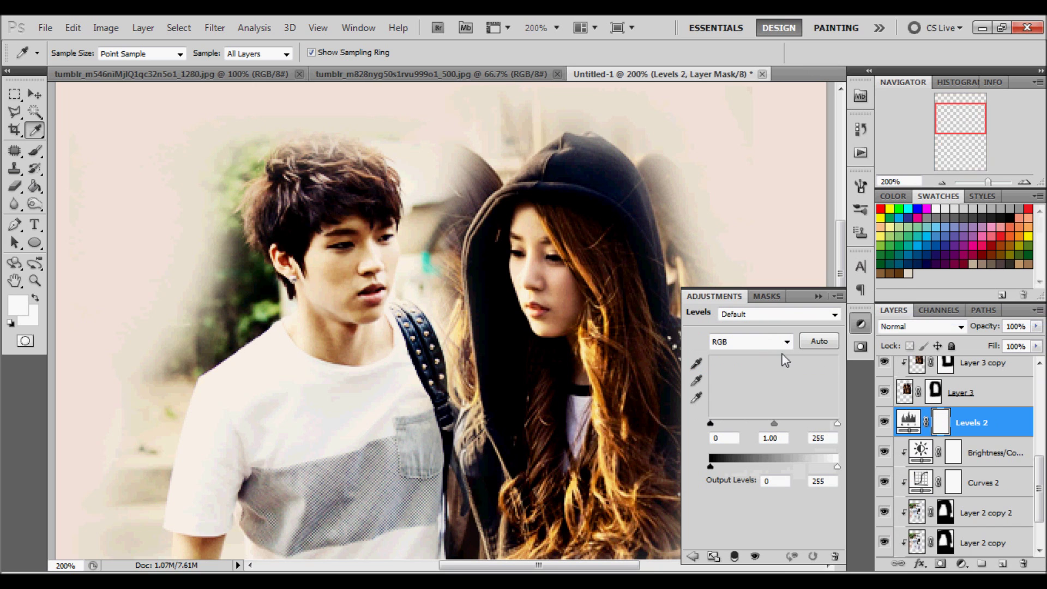
drag(774, 424, 831, 423)
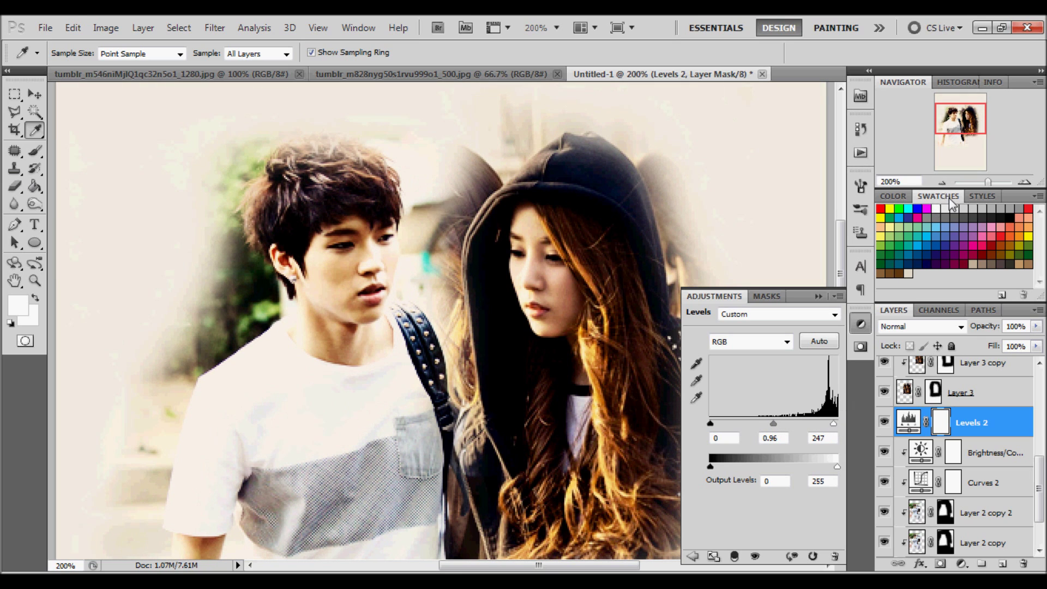
key(alt)
alt+click(1020, 435)
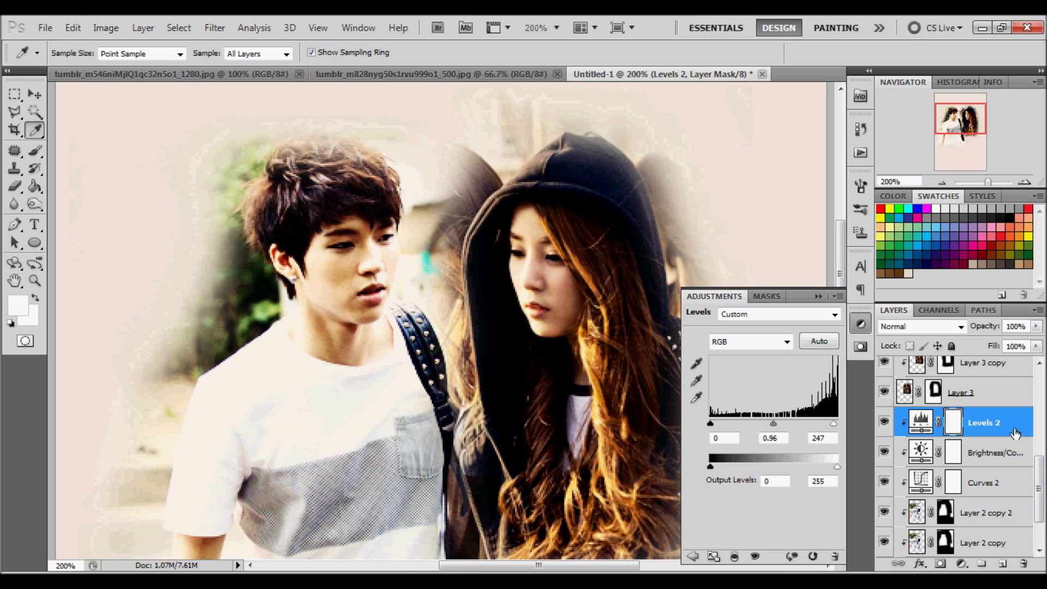
key(ctrl+minus)
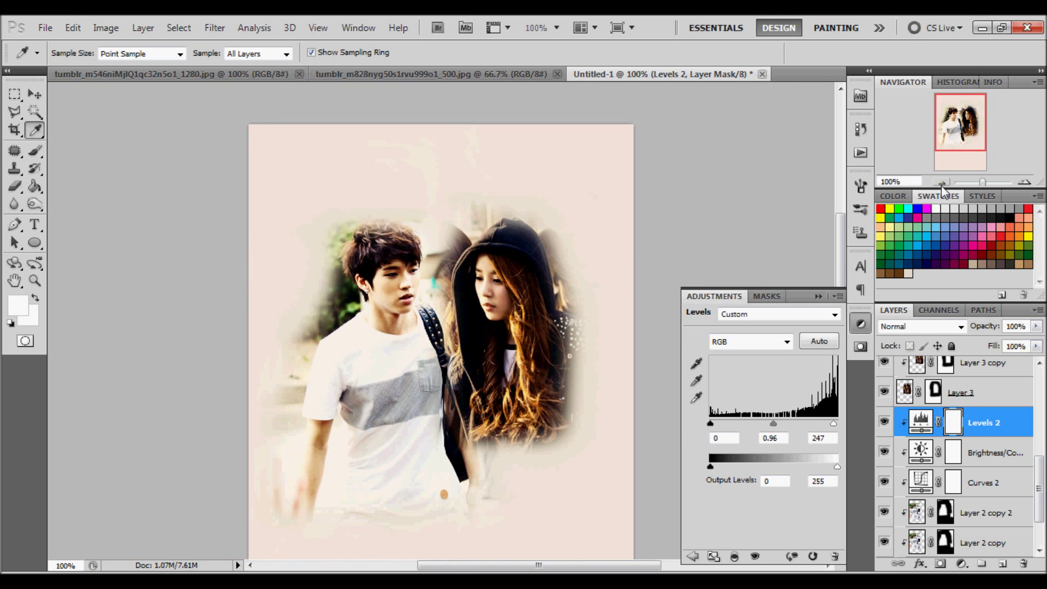
click(862, 329)
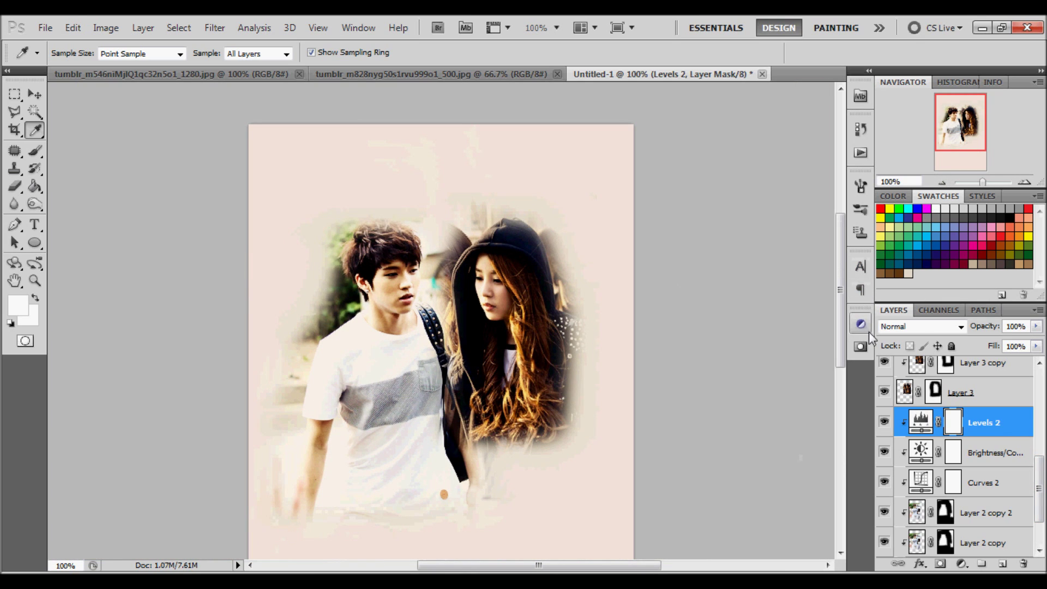
Add a Solid Color fill layer above Gradient Map 4 in coral pink #f26d7d.
scroll(764, 355, down, 3)
scroll(971, 392, up, 3)
scroll(971, 392, up, 3)
click(976, 371)
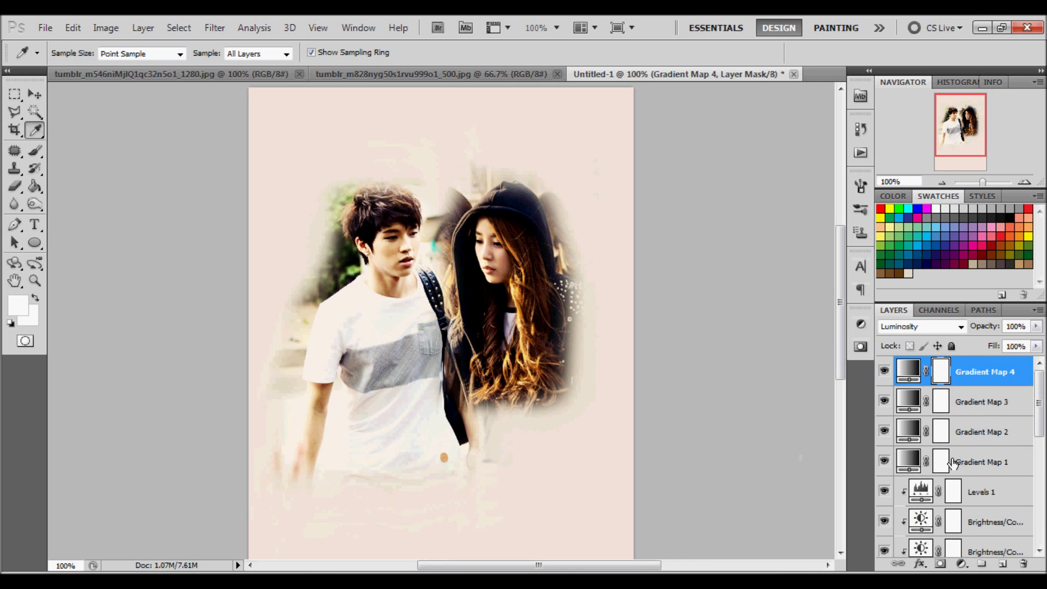
click(960, 563)
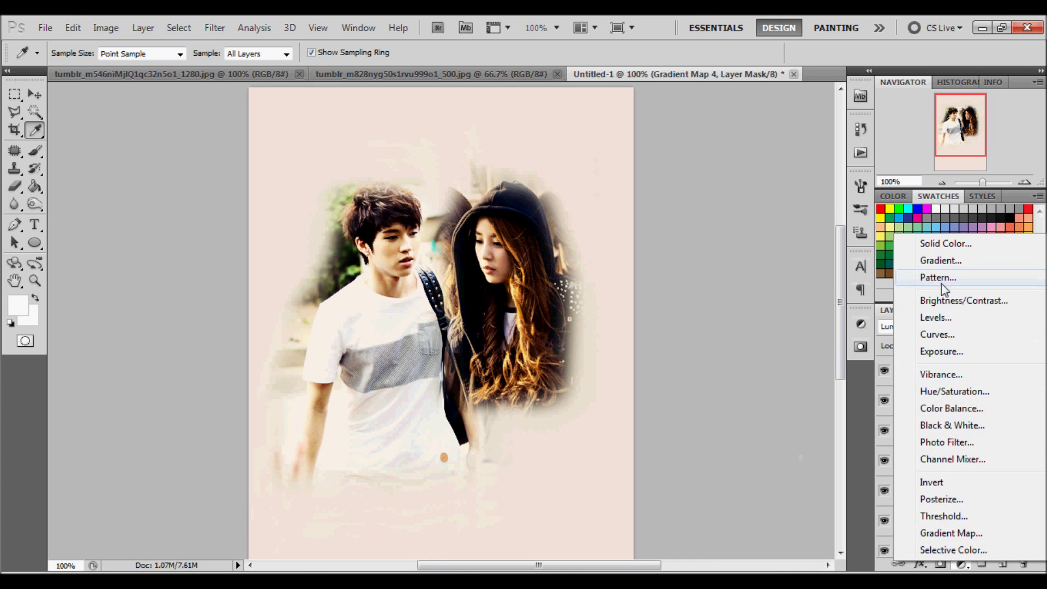
click(938, 245)
click(542, 315)
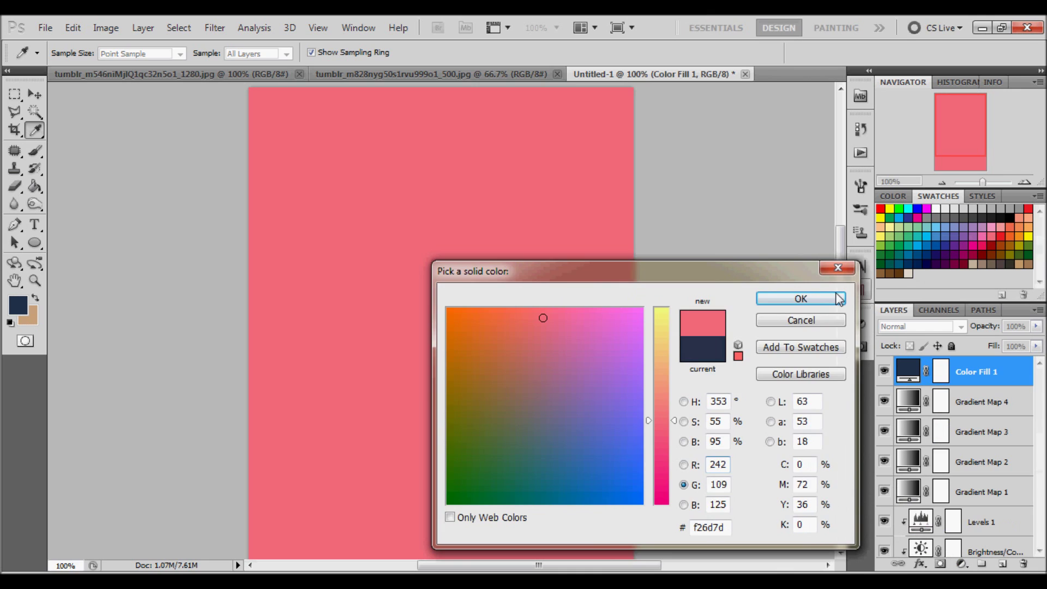
click(830, 298)
Set the pink fill layer's blend mode to Soft Light and lower its opacity to 65%.
click(918, 326)
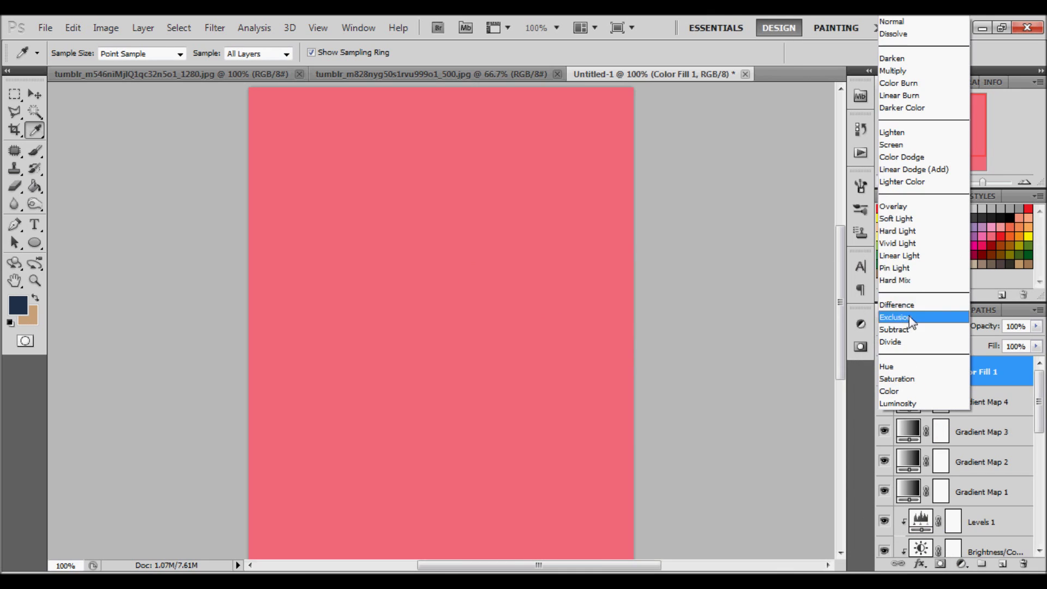
click(917, 218)
click(1035, 326)
drag(1035, 342, 1010, 349)
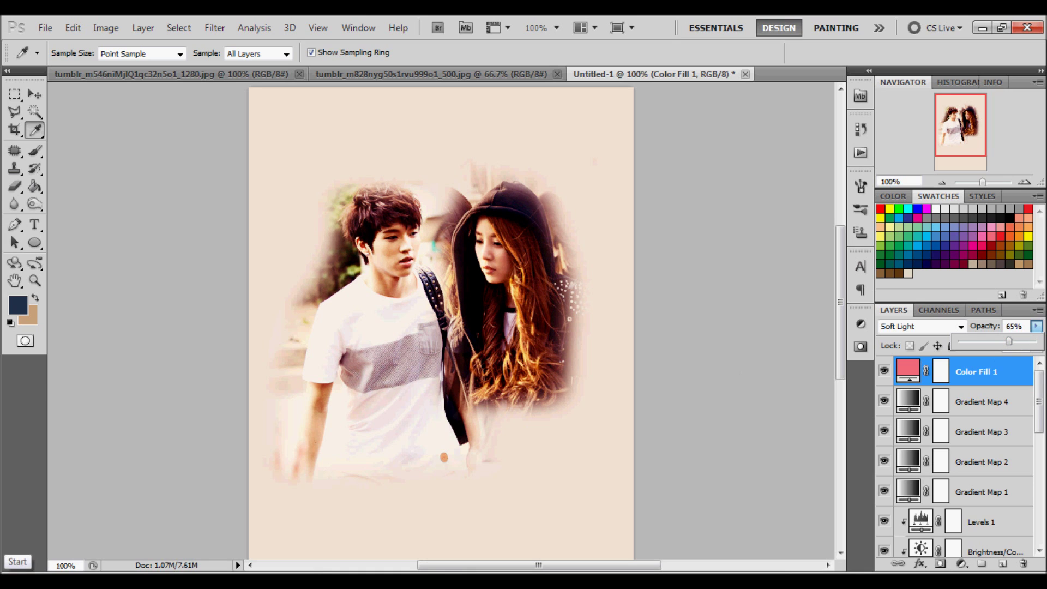
click(18, 564)
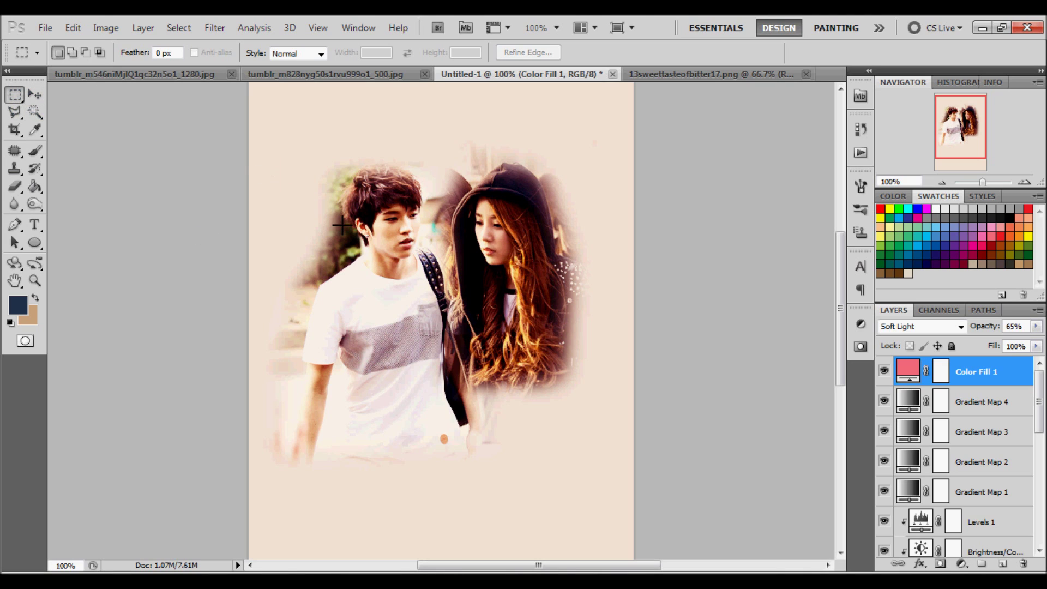
drag(337, 165, 516, 350)
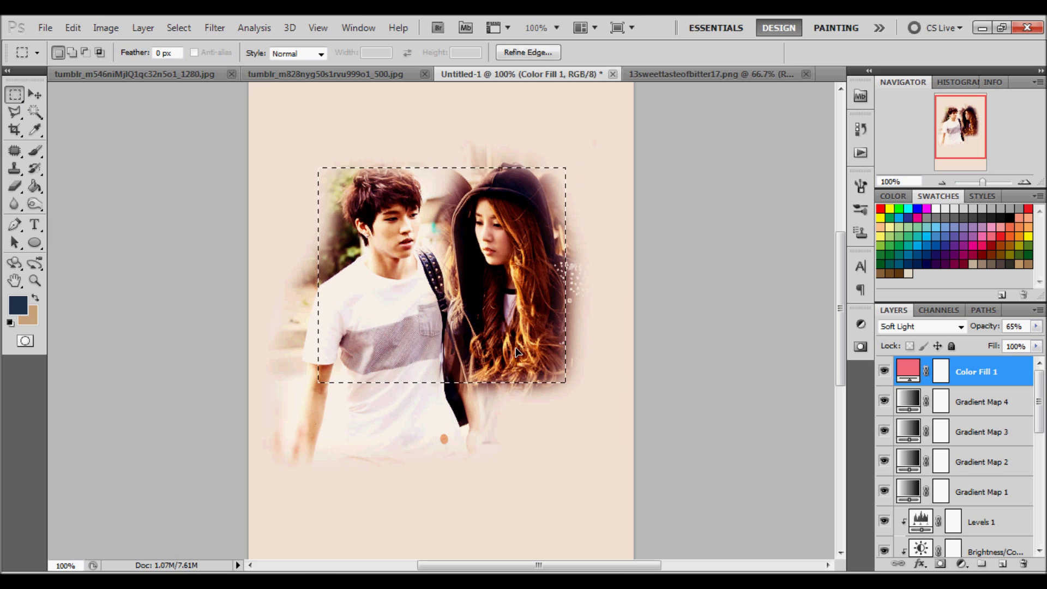
click(111, 28)
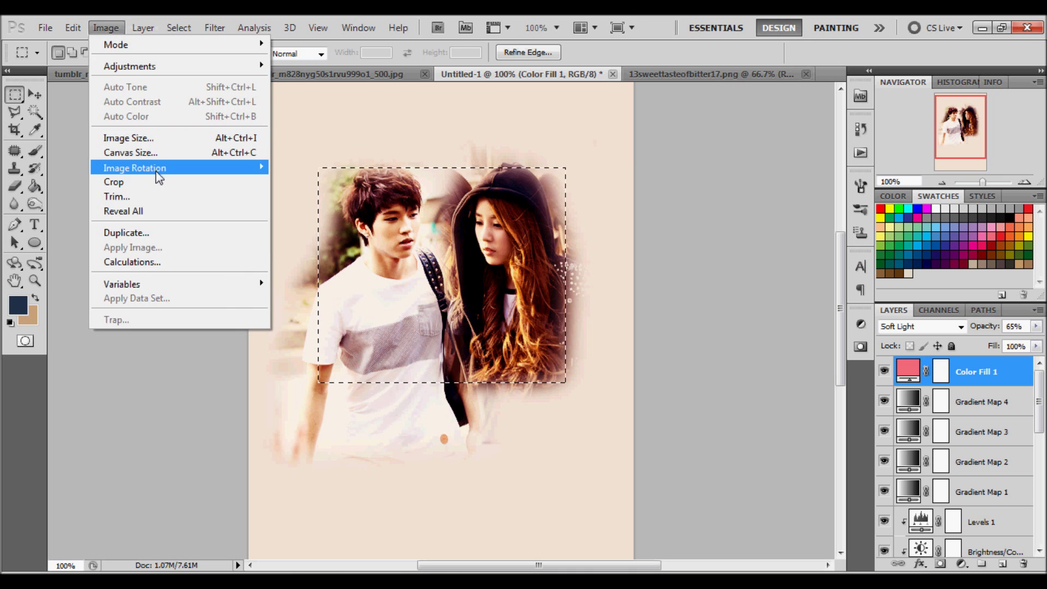
click(68, 155)
click(100, 142)
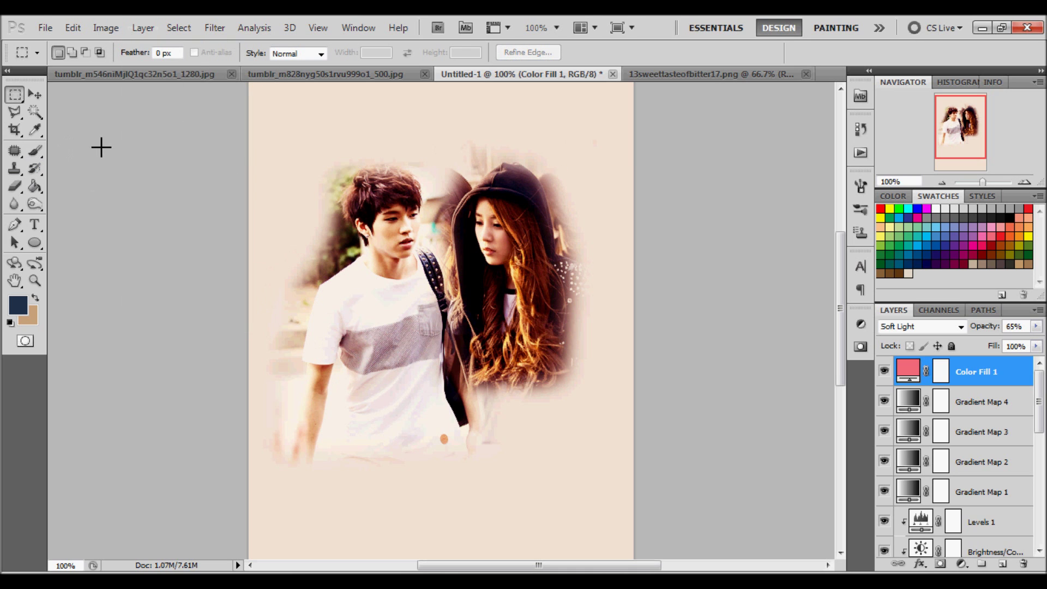
Save the document as a Photoshop file named WooRong in the Infinite folder, keeping its layers.
click(45, 27)
click(99, 261)
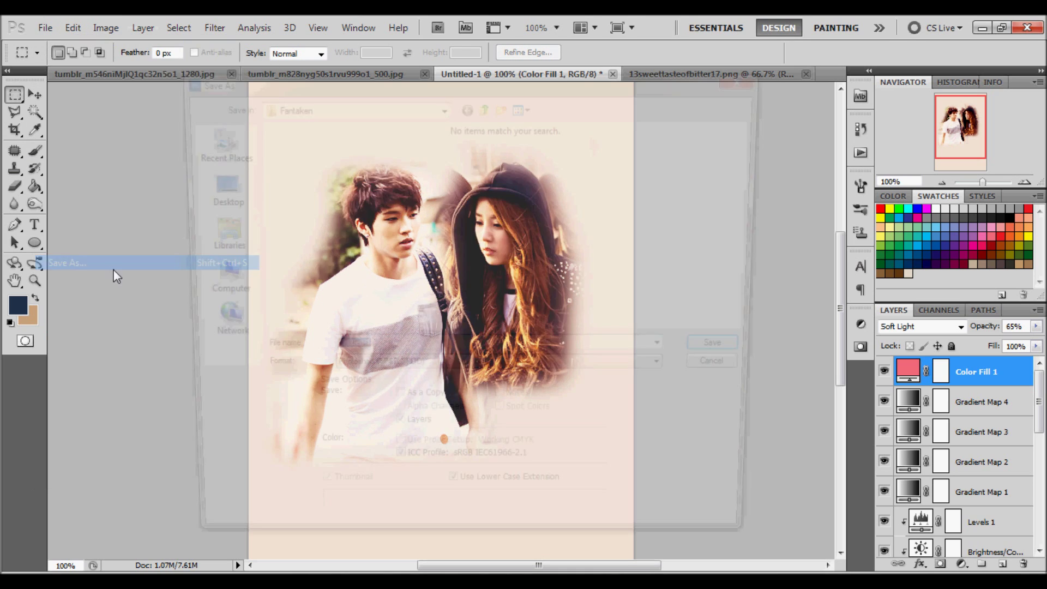
click(484, 104)
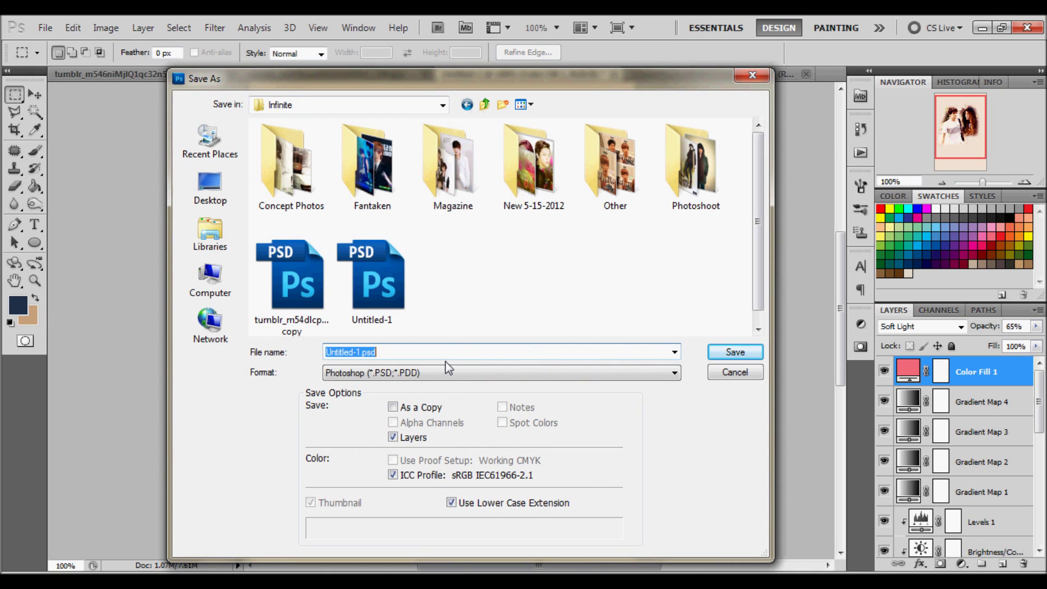
text(WooRong)
key(Return)
key(Return)
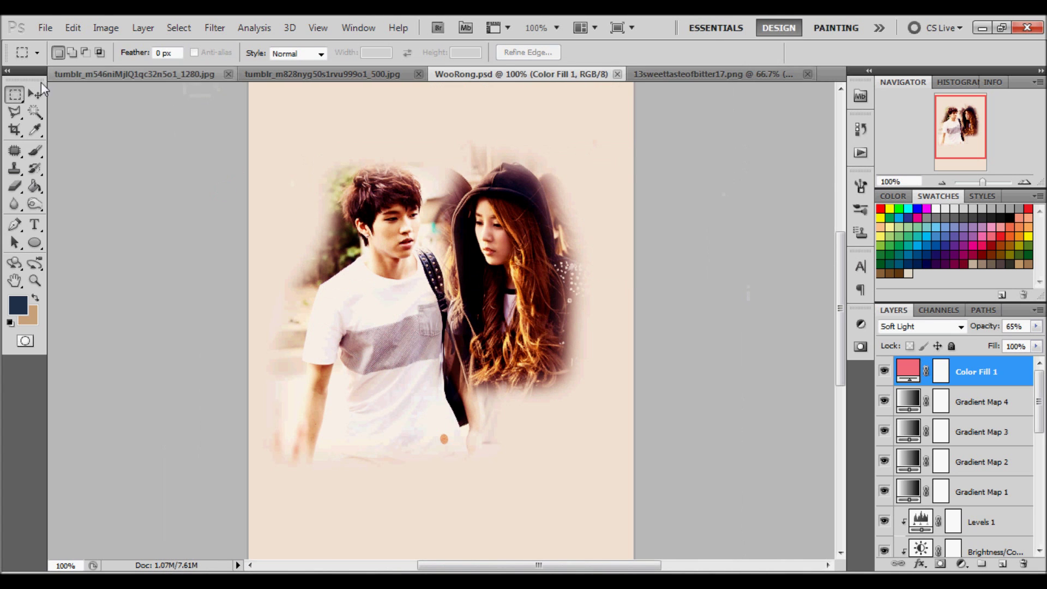
Crop the image to a nearly square rectangle around the man's upper body and the hooded woman.
drag(302, 158, 572, 390)
drag(551, 348, 556, 342)
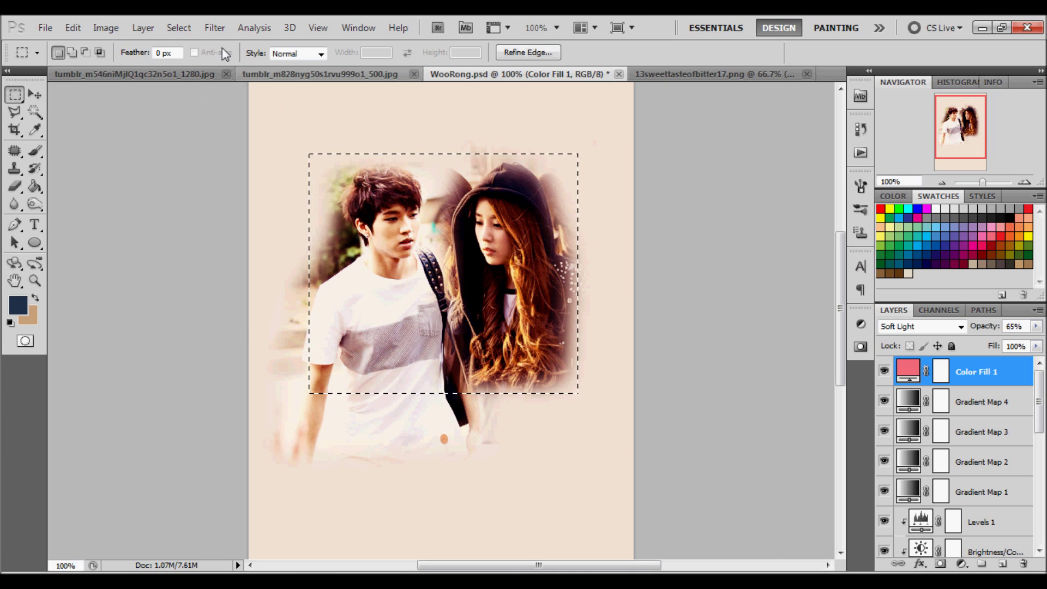
click(105, 28)
click(139, 180)
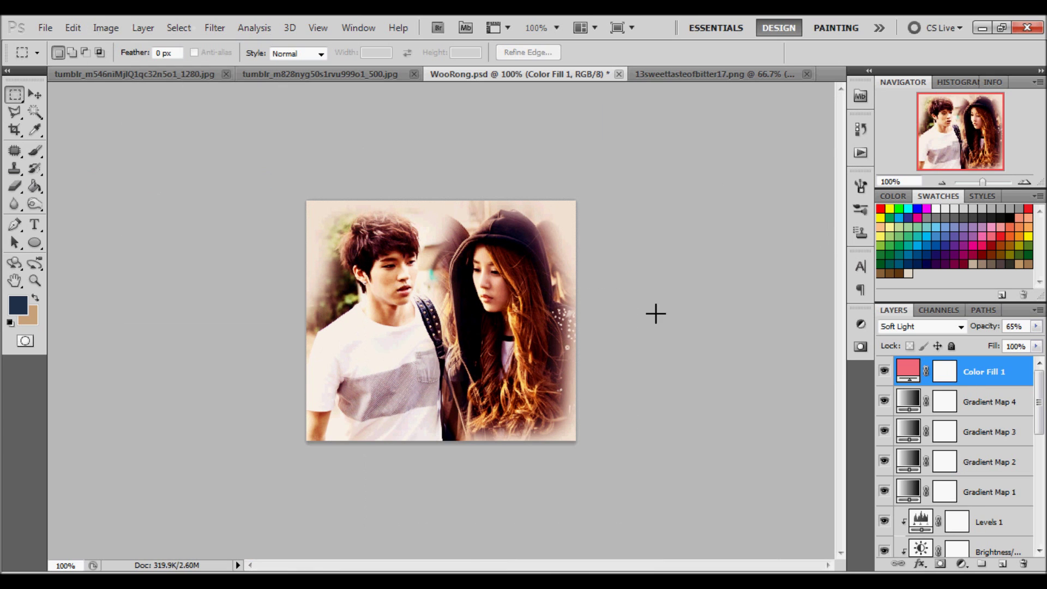
Flatten the image into a single Background layer and duplicate that layer.
right_click(965, 367)
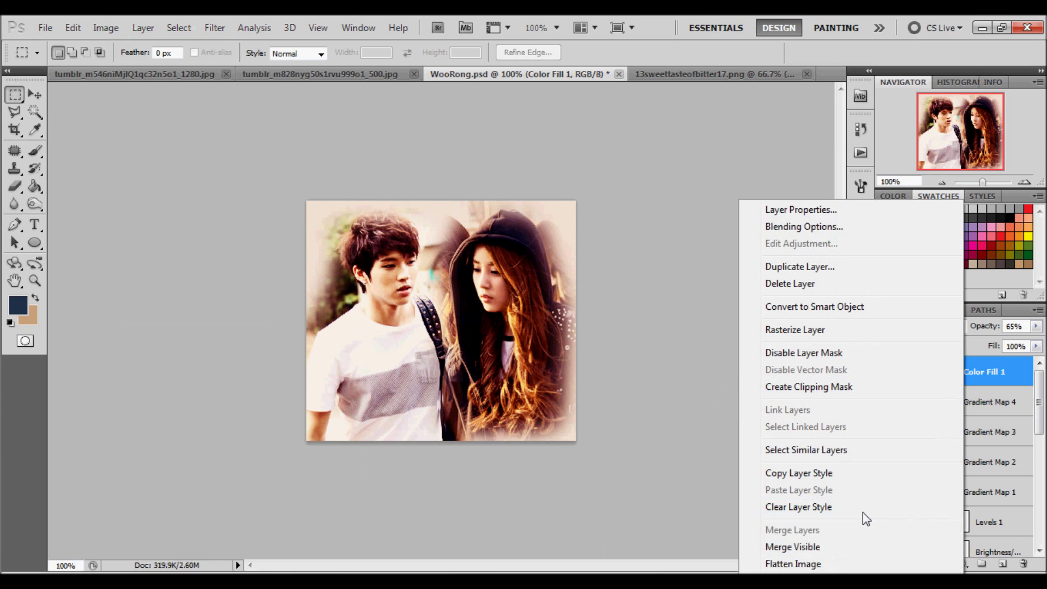
click(807, 563)
drag(972, 373, 1002, 563)
Scale the Background copy layer proportionally to 87.14% and place it near the middle of the canvas.
key(ctrl+t)
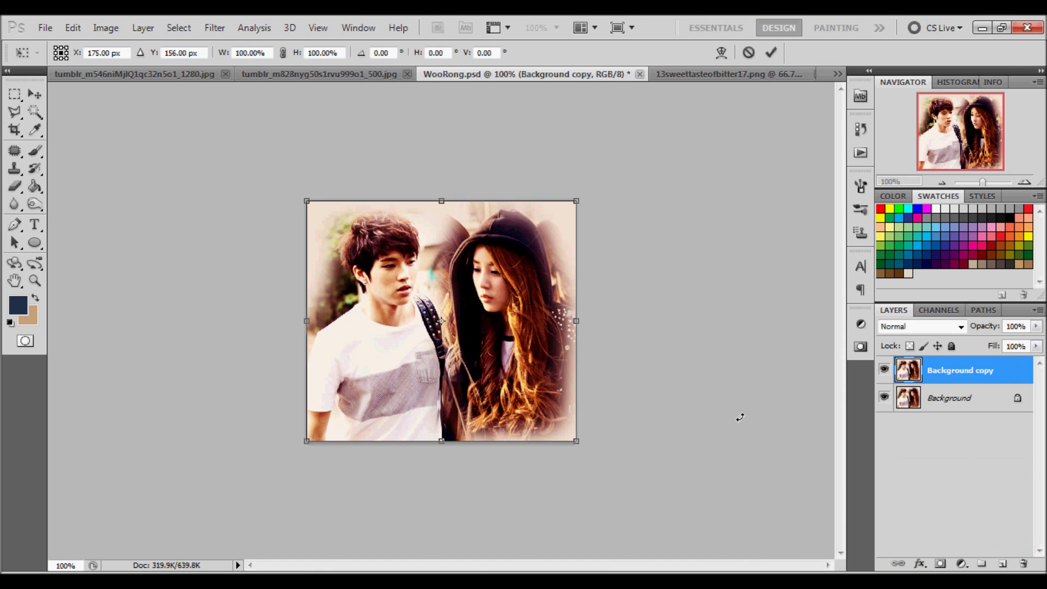
drag(577, 436, 543, 399)
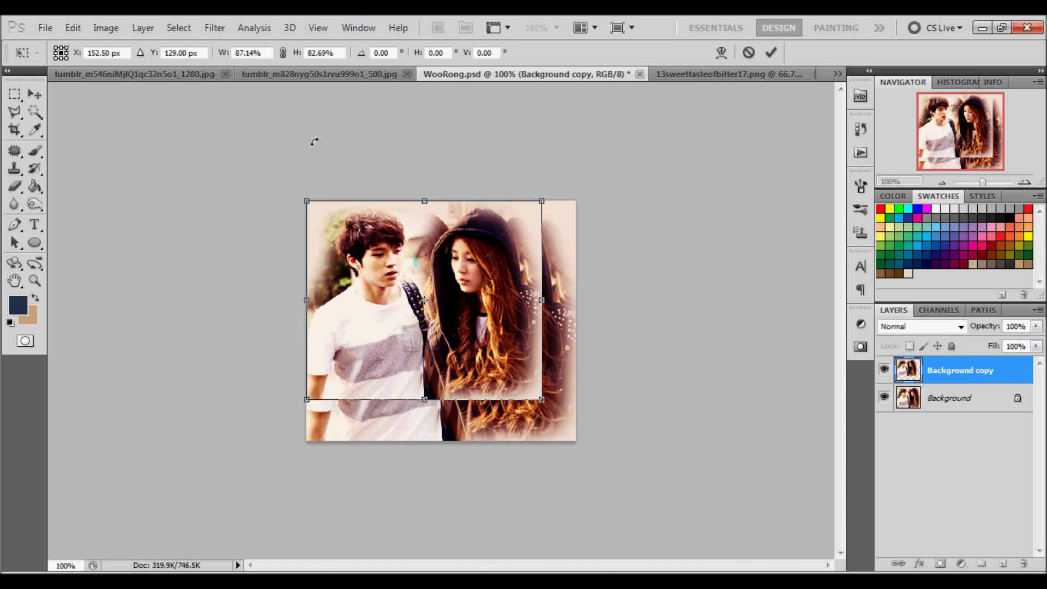
click(282, 52)
drag(403, 273, 421, 287)
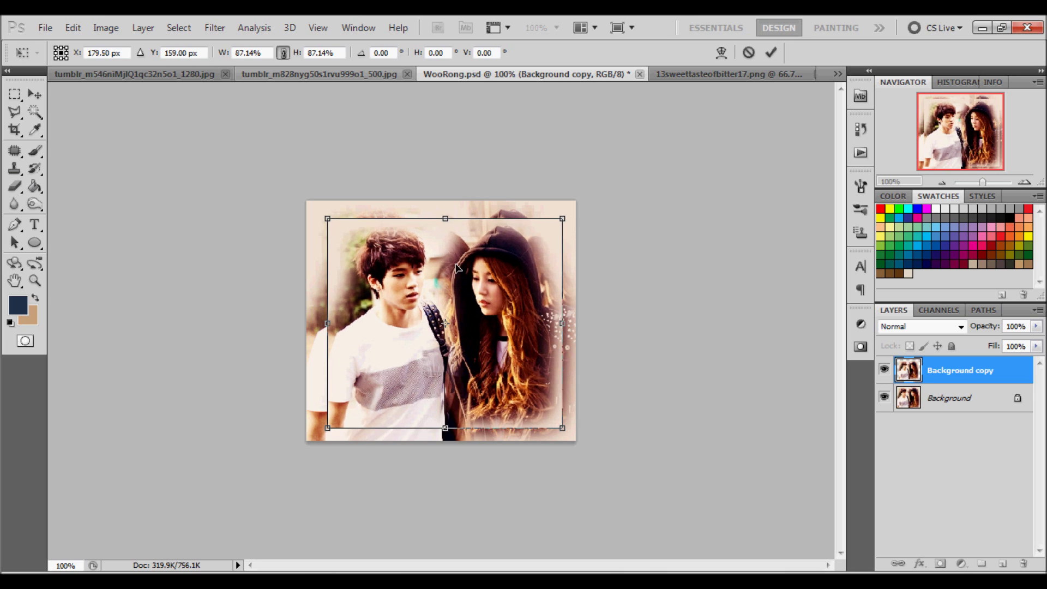
click(770, 52)
Align the Background copy layer to the vertical and horizontal centres of the whole canvas, and clear the selection.
key(ctrl+a)
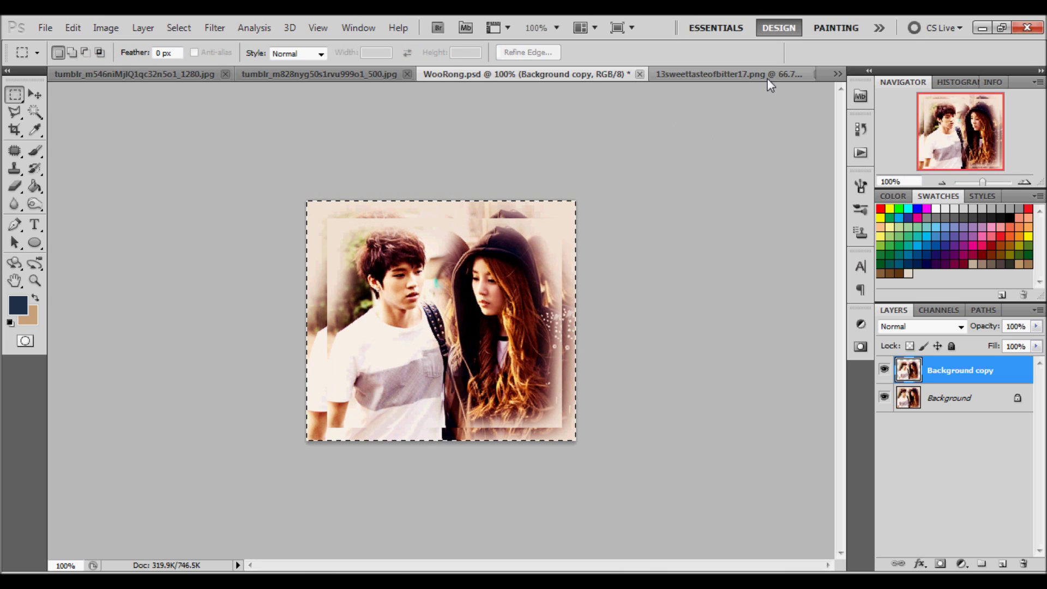
key(v)
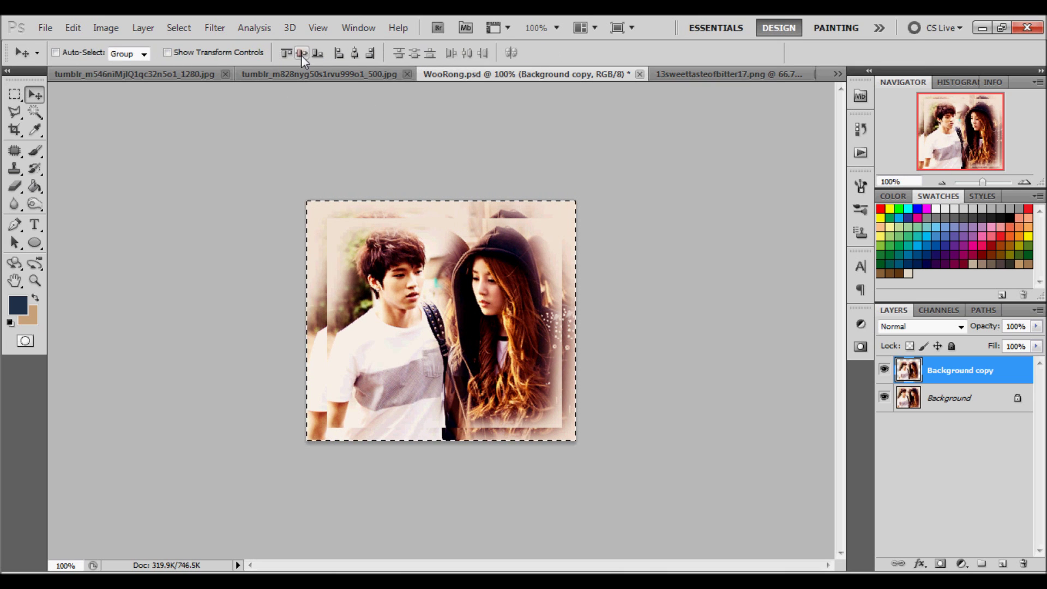
click(360, 53)
click(353, 52)
key(ctrl+d)
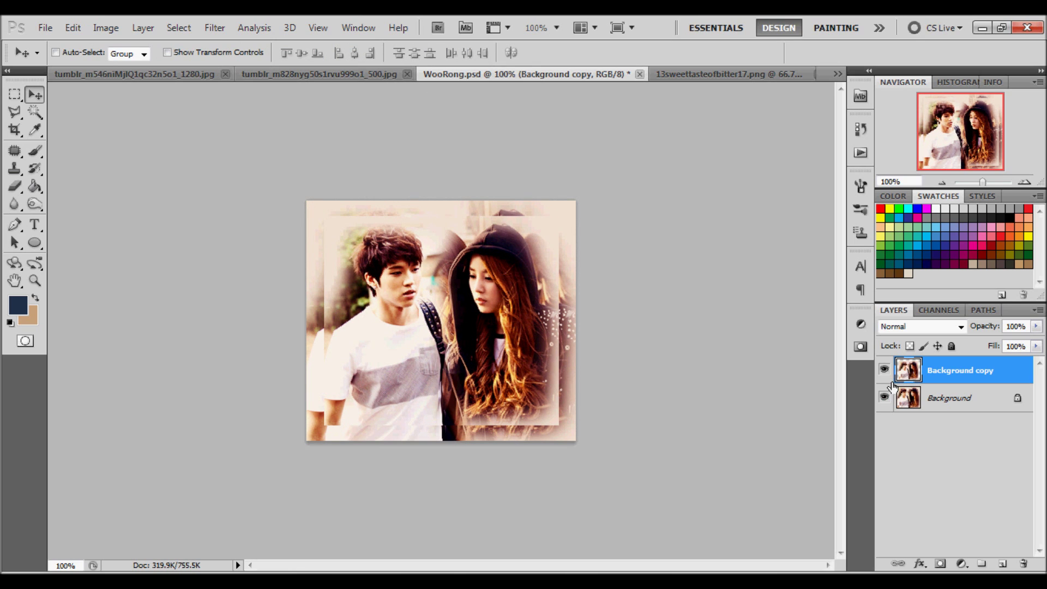
click(919, 402)
click(971, 564)
click(955, 550)
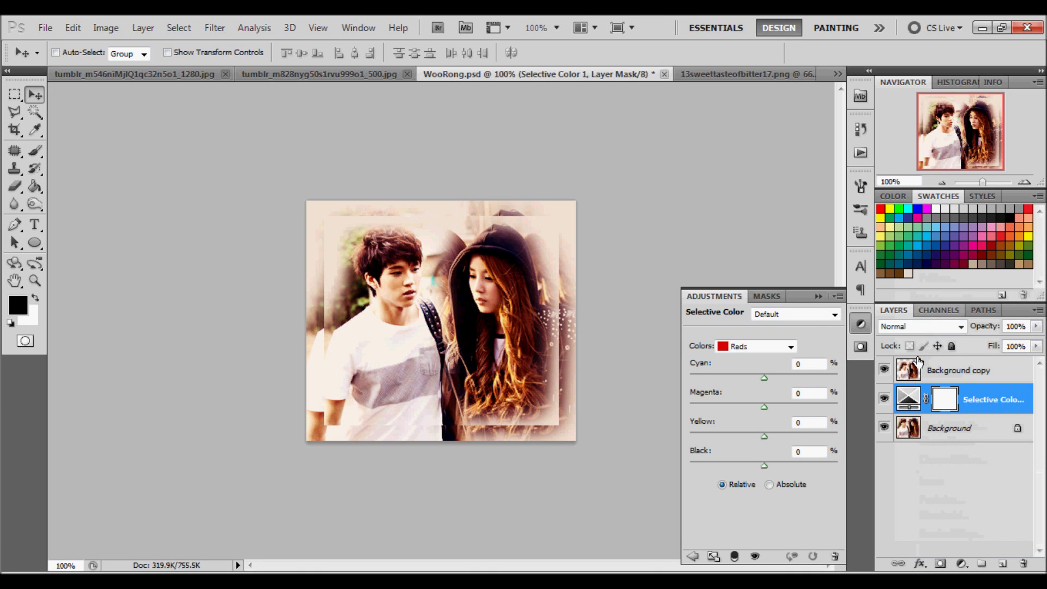
click(909, 400)
key(Delete)
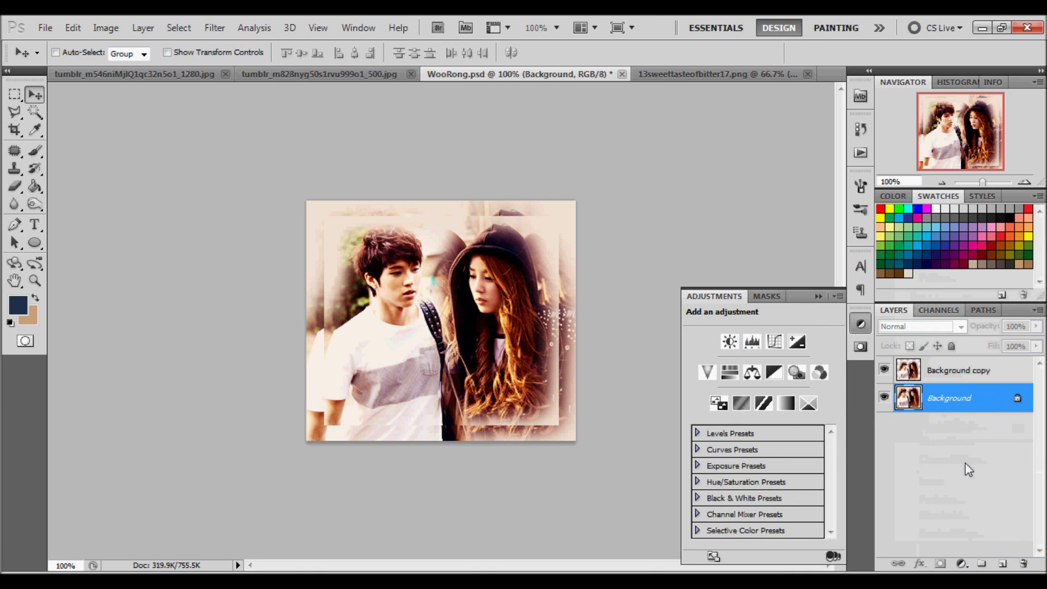
Add a white Solid Color fill layer between the Background and Background copy layers.
click(961, 564)
click(924, 241)
click(492, 341)
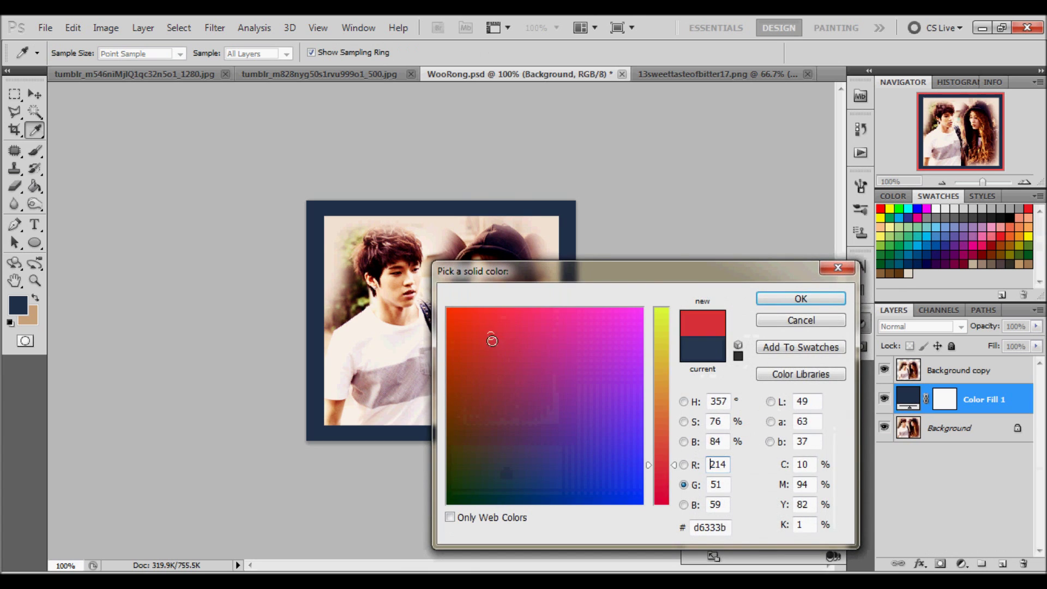
click(448, 310)
click(683, 402)
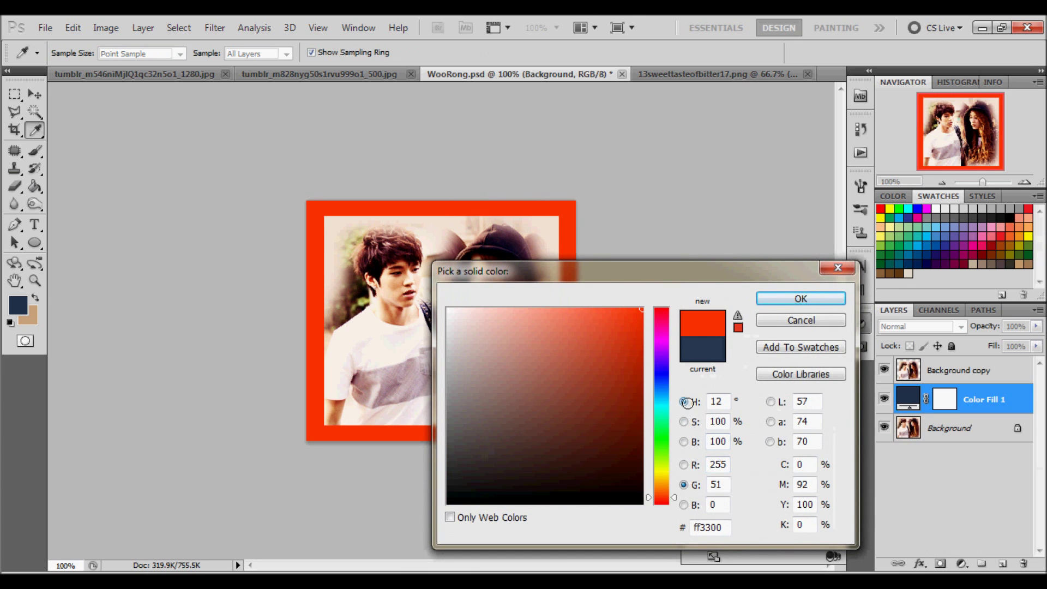
click(448, 309)
click(800, 300)
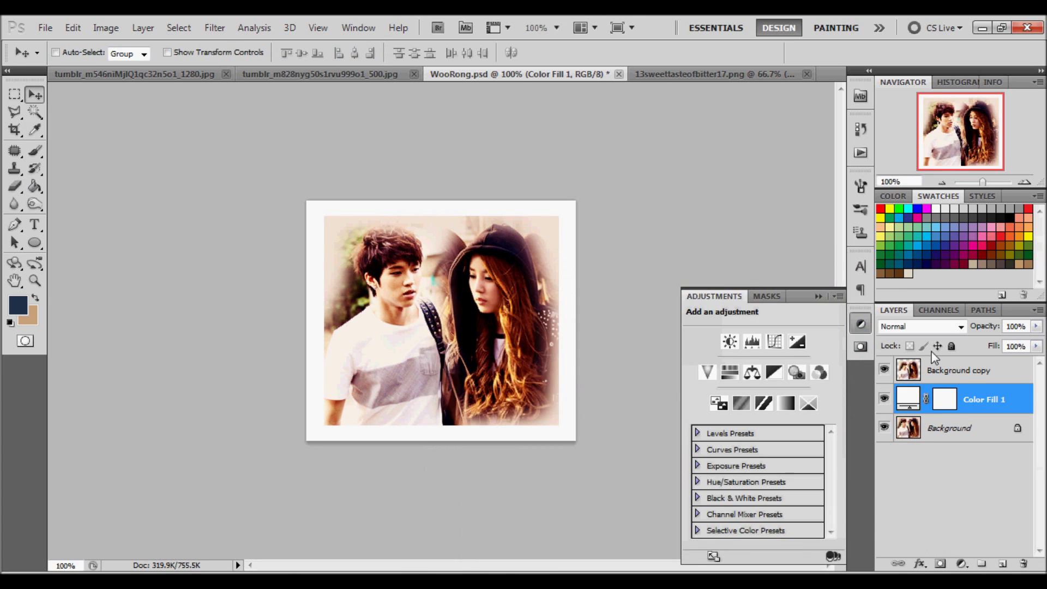
Lower the white fill layer's opacity to 57% and collapse the adjustment settings.
click(1035, 326)
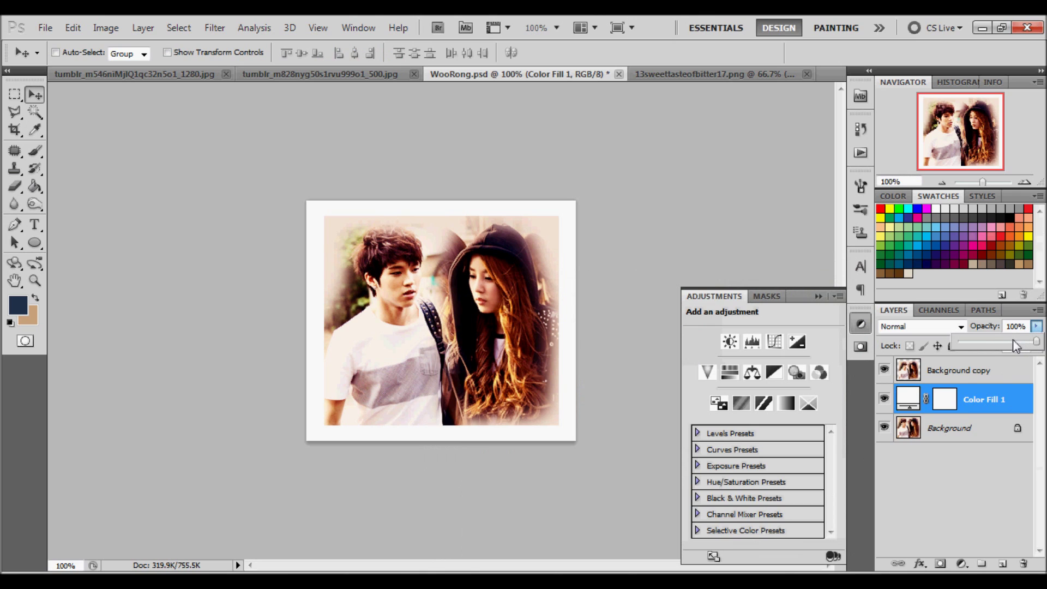
drag(1013, 341, 1003, 341)
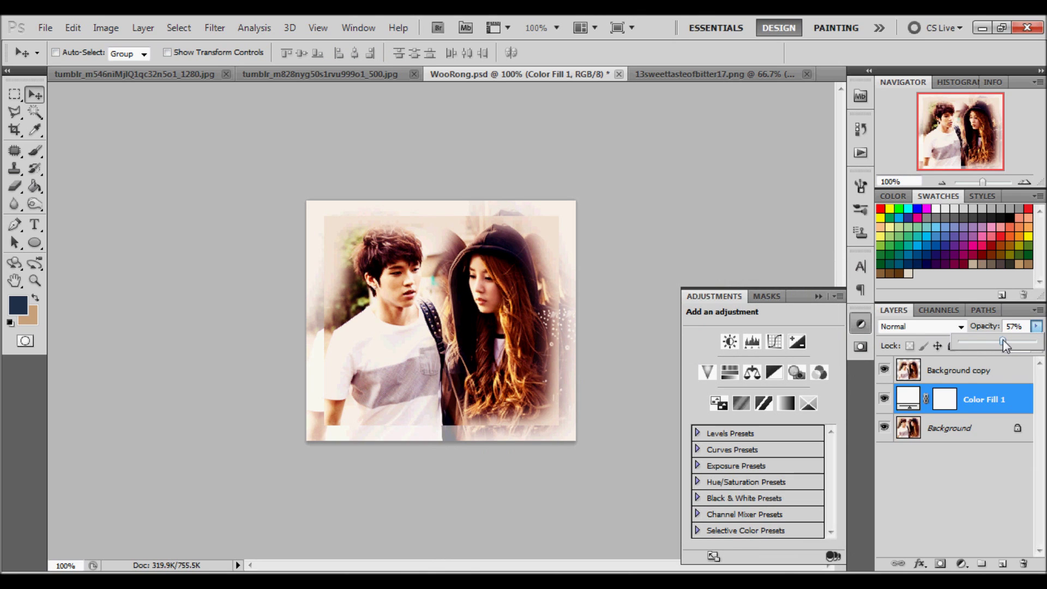
click(860, 323)
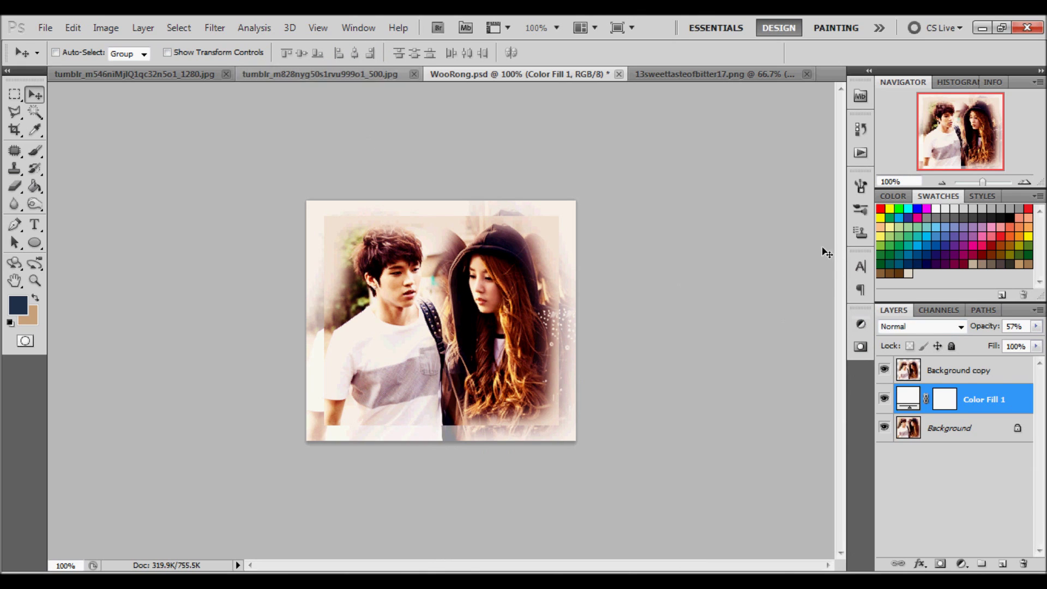
Apply Smart Sharpen to the Background copy layer with a reduced amount and a slightly adjusted radius, removing Gaussian Blur.
click(968, 375)
click(215, 28)
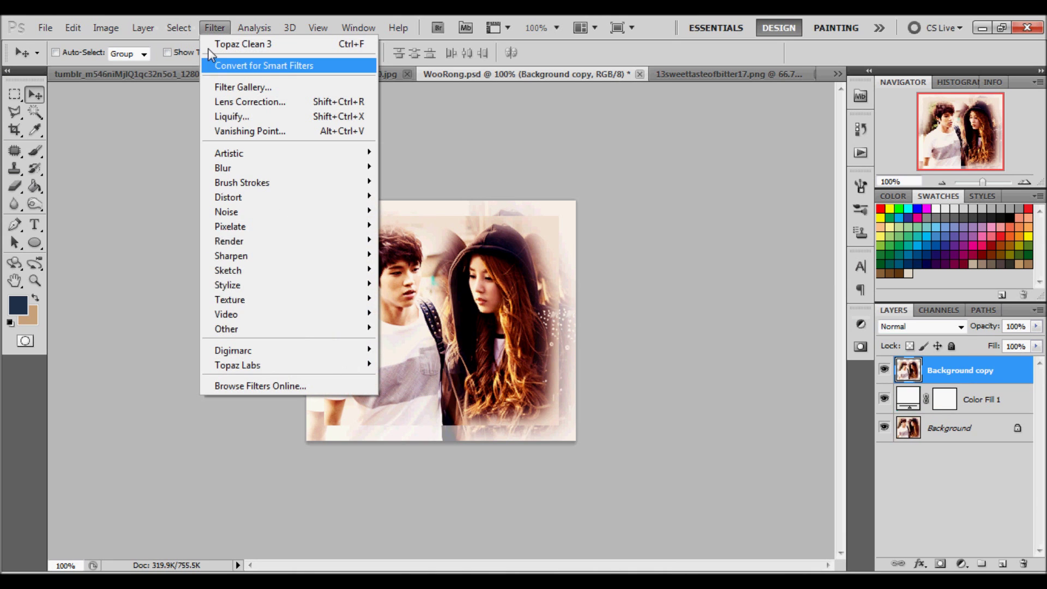
mouse_move(273, 258)
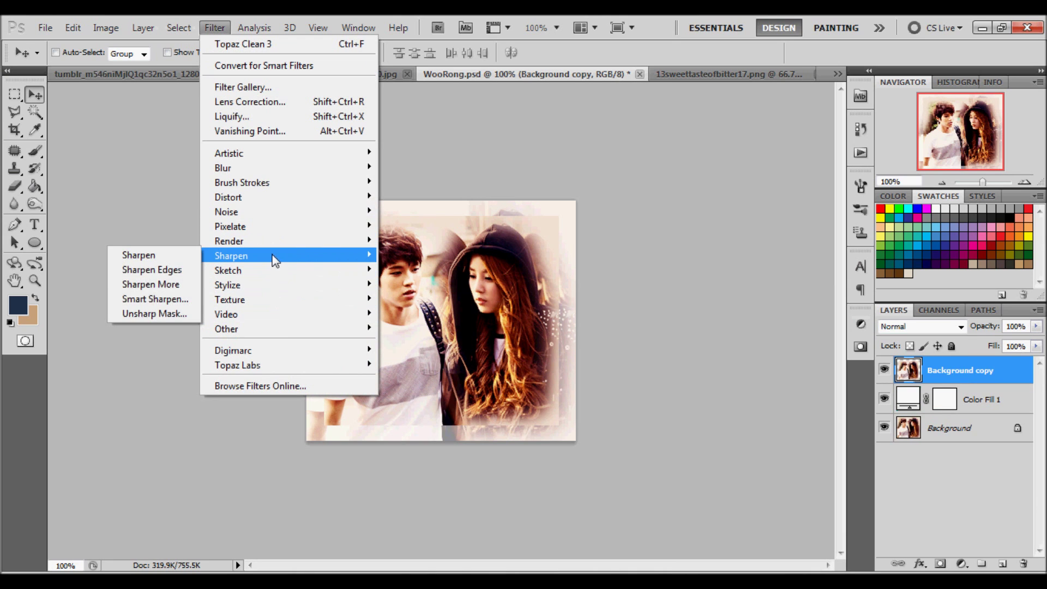
click(157, 299)
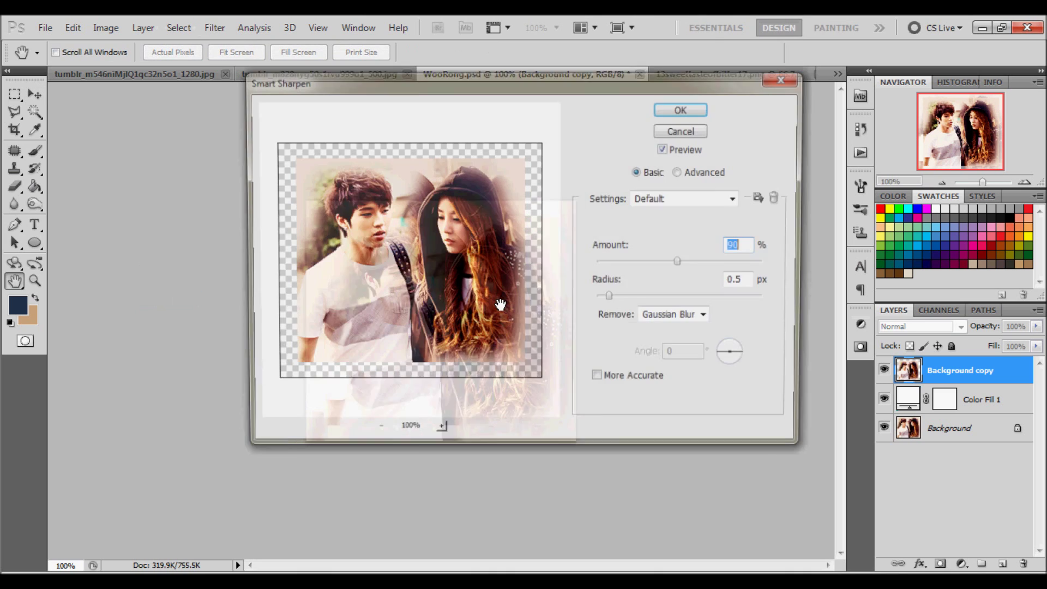
drag(666, 264, 646, 264)
drag(619, 301, 620, 299)
click(672, 112)
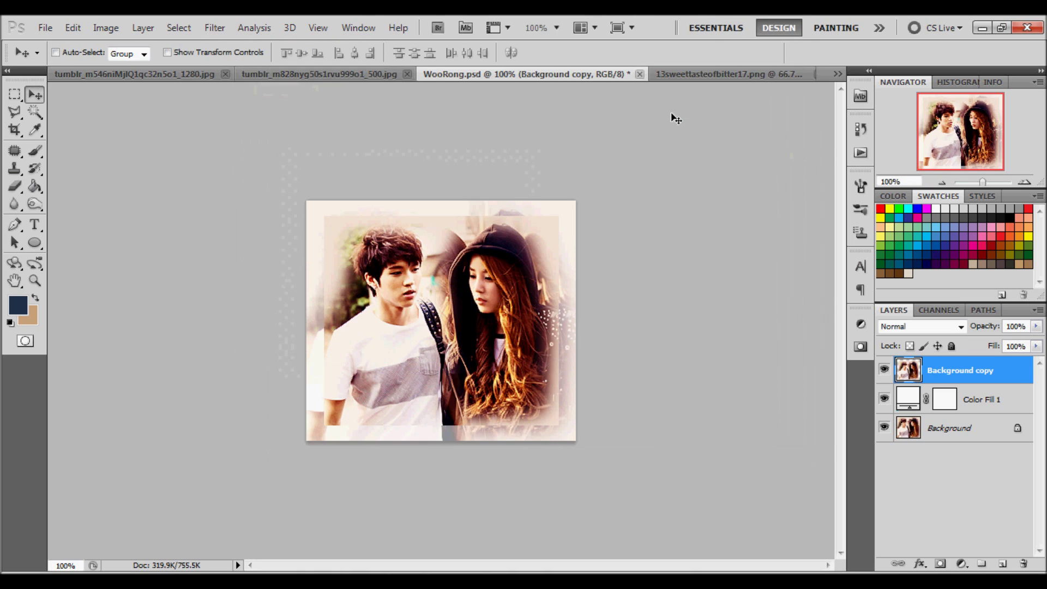